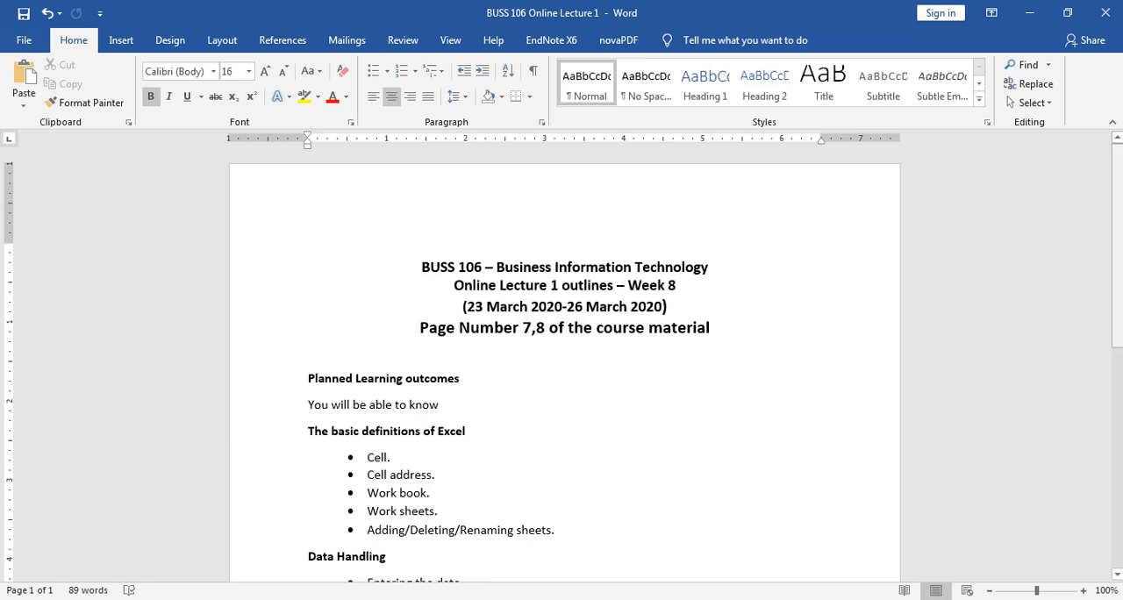
Step: Highlight "Number 7,8" in yellow in the lecture outline's page-number heading line
{"action": "scroll", "coordinate": [1117, 246], "scroll_direction": "down", "scroll_amount": 1}
{"action": "scroll", "coordinate": [563, 362], "scroll_direction": "down", "scroll_amount": 1}
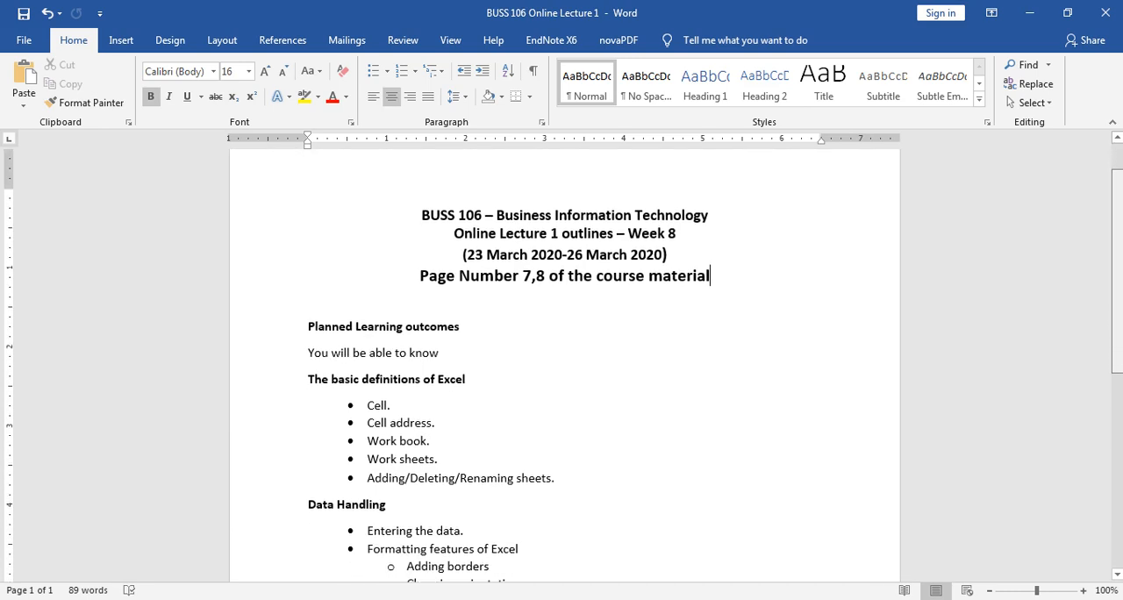
{"action": "scroll", "coordinate": [563, 369], "scroll_direction": "down", "scroll_amount": 1}
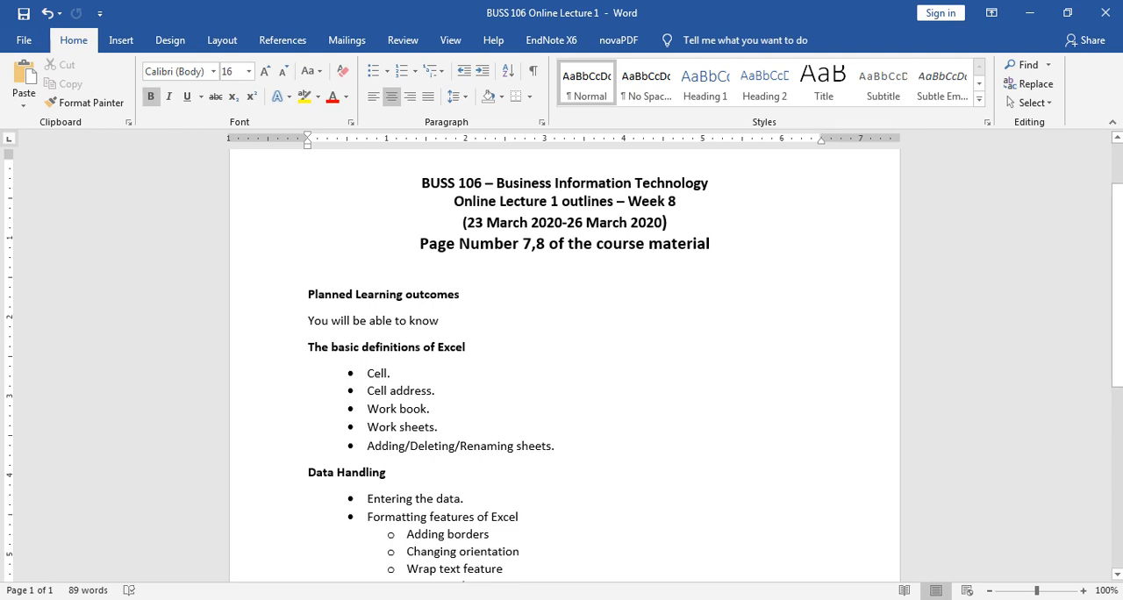
{"action": "left_click_drag", "start_coordinate": [466, 243], "coordinate": [546, 243]}
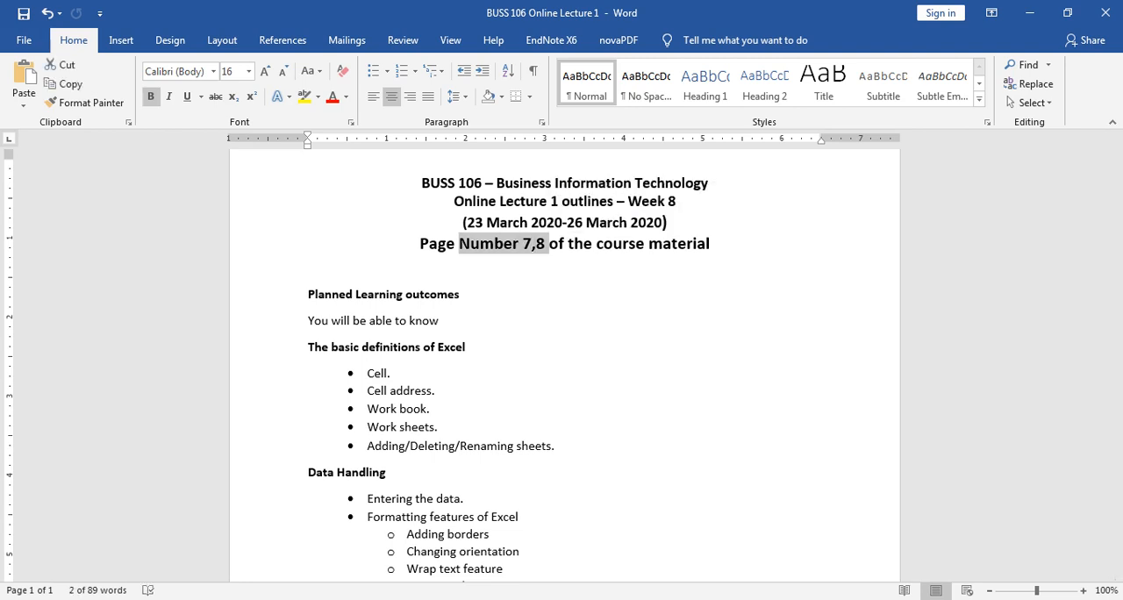
{"action": "left_click", "coordinate": [304, 96]}
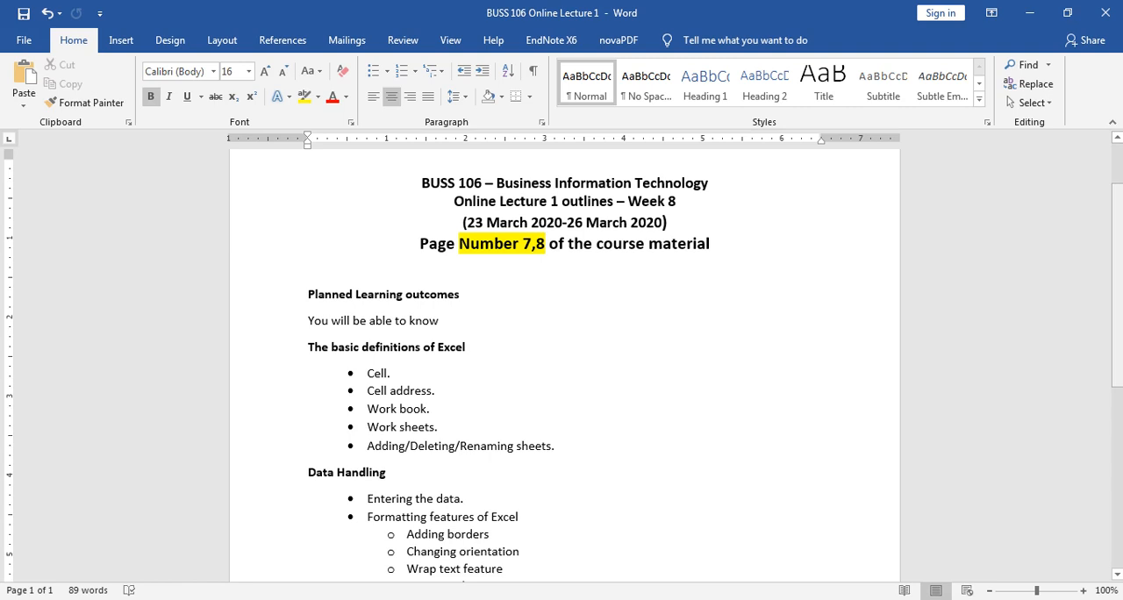
Step: Read through the planned learning outcomes on Excel definitions, data handling and calculations
{"action": "scroll", "coordinate": [563, 366], "scroll_direction": "down", "scroll_amount": 1}
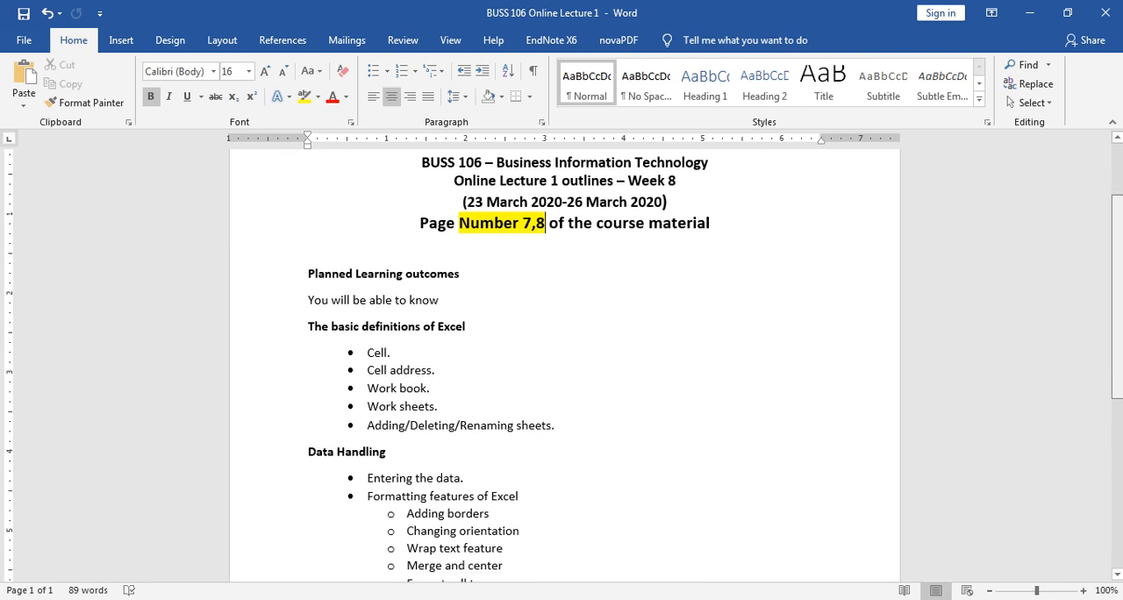
{"action": "scroll", "coordinate": [563, 366], "scroll_direction": "down", "scroll_amount": 2}
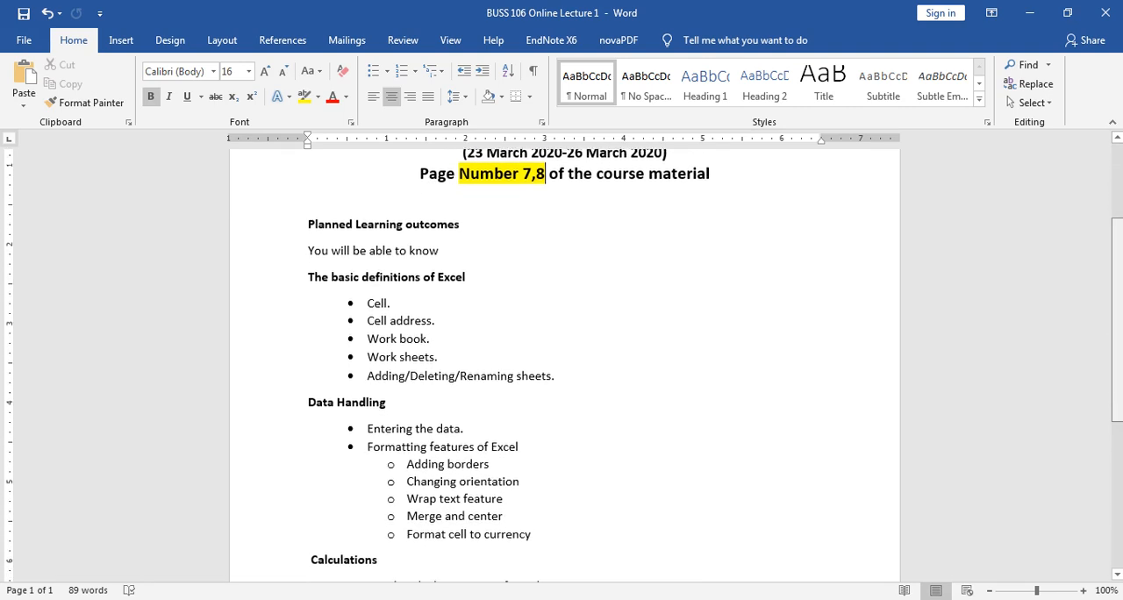
{"action": "scroll", "coordinate": [564, 366], "scroll_direction": "down", "scroll_amount": 1}
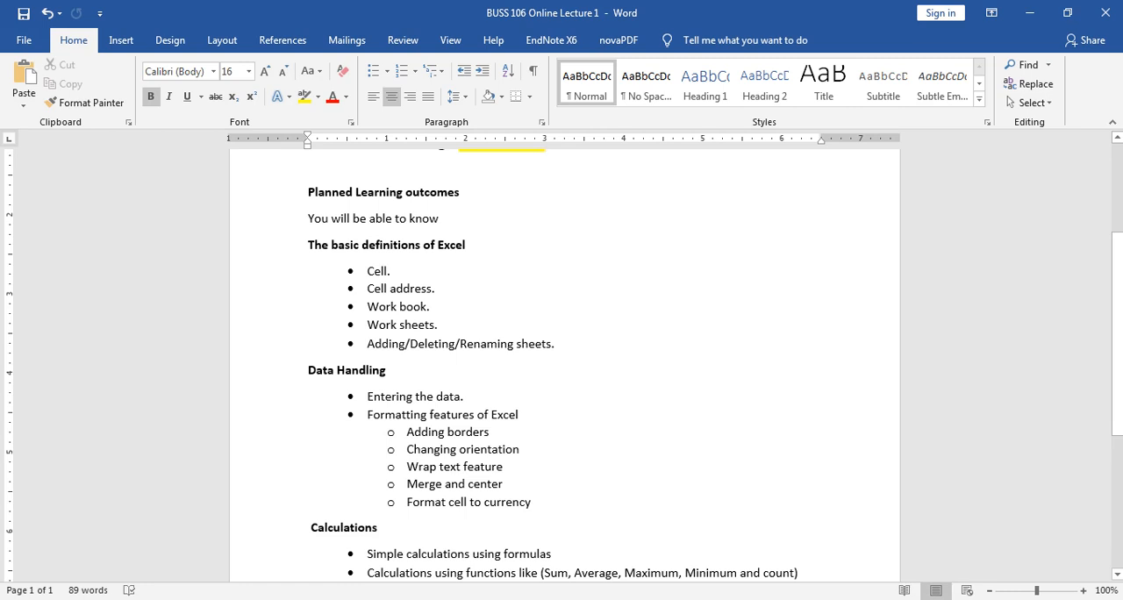
{"action": "scroll", "coordinate": [564, 365], "scroll_direction": "down", "scroll_amount": 1}
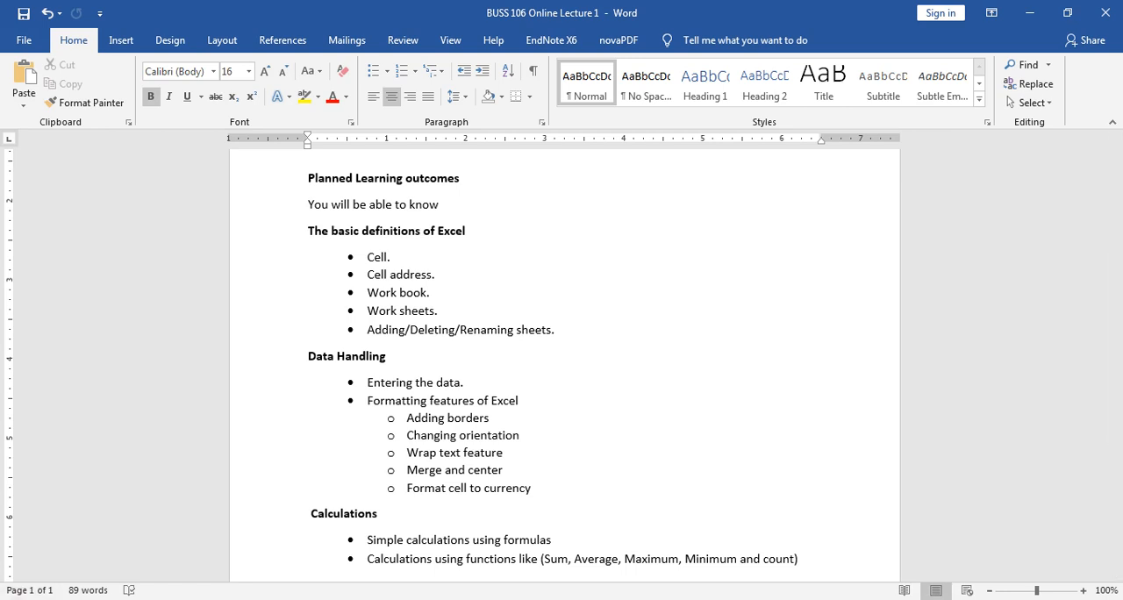
Step: Switch to Excel, create a blank workbook and maximize its window
{"action": "key", "text": "super"}
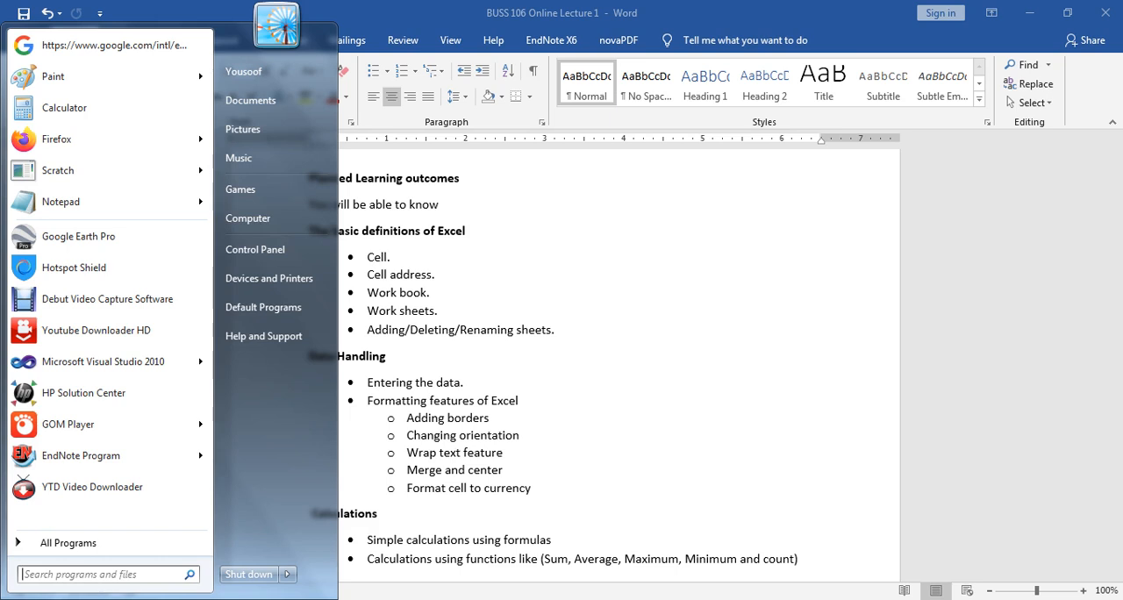
{"action": "type", "text": "e"}
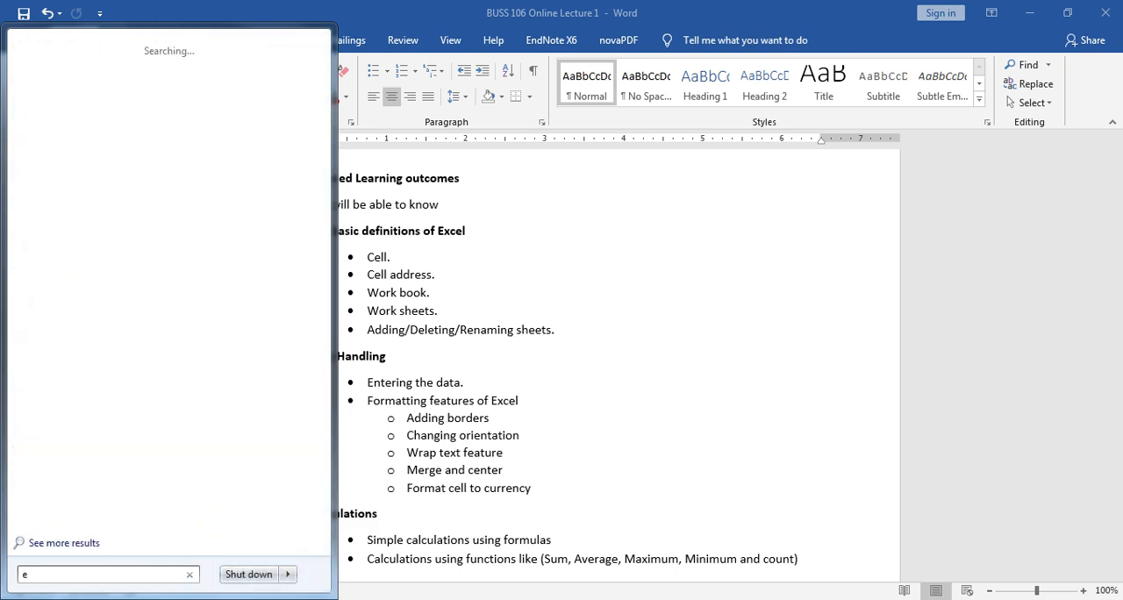
{"action": "type", "text": "xcel"}
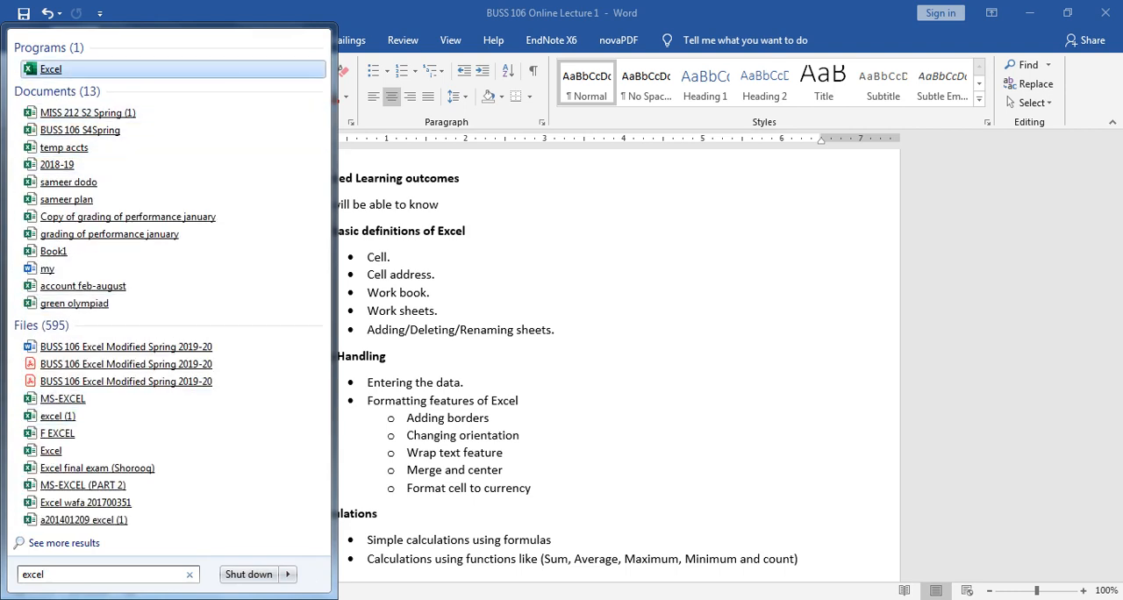
{"action": "left_click", "coordinate": [52, 70]}
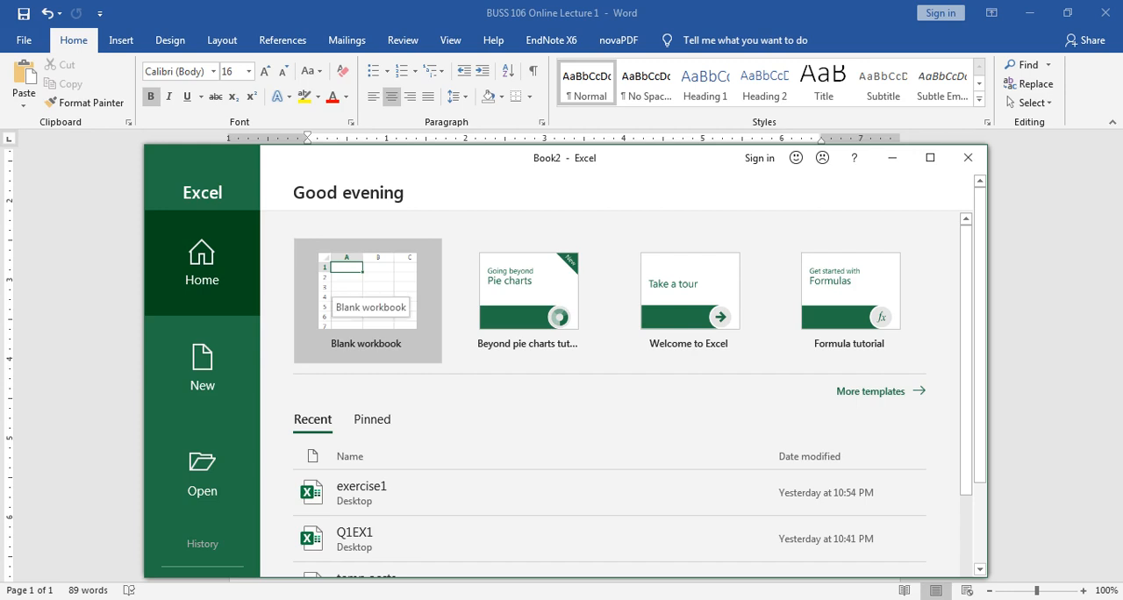
{"action": "left_click", "coordinate": [366, 290]}
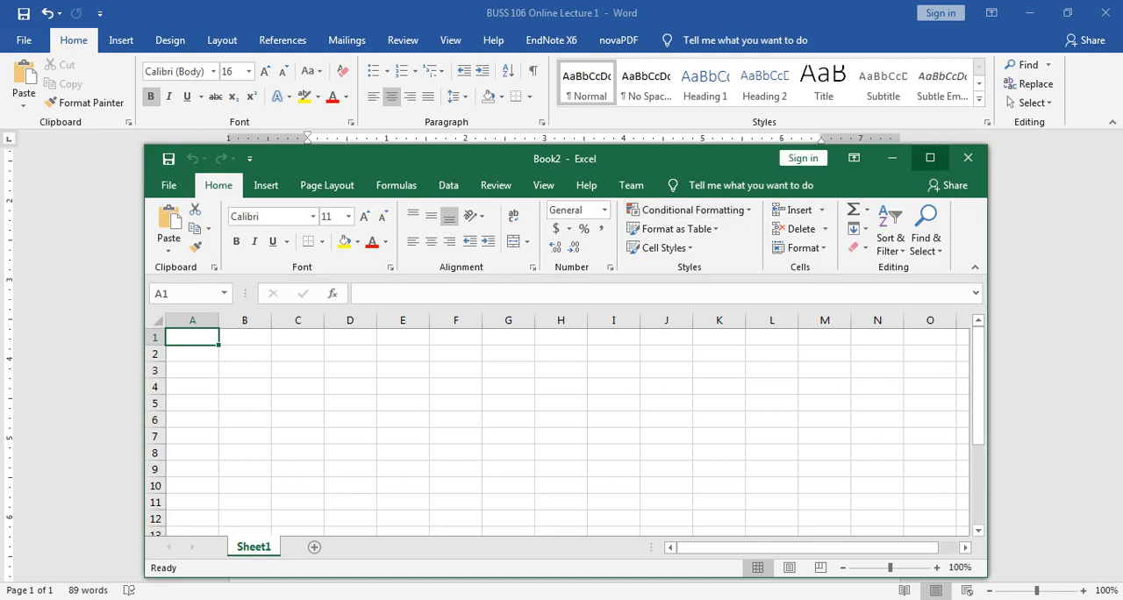
{"action": "left_click", "coordinate": [929, 157]}
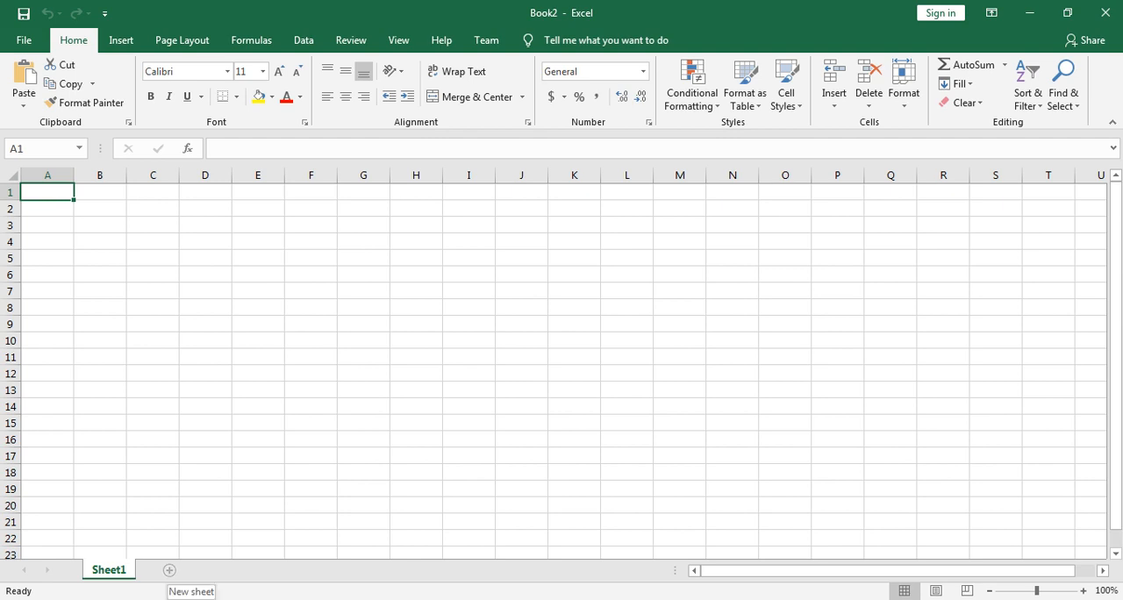
Step: Add three new worksheets after Sheet1 in the blank workbook
{"action": "left_click", "coordinate": [169, 570]}
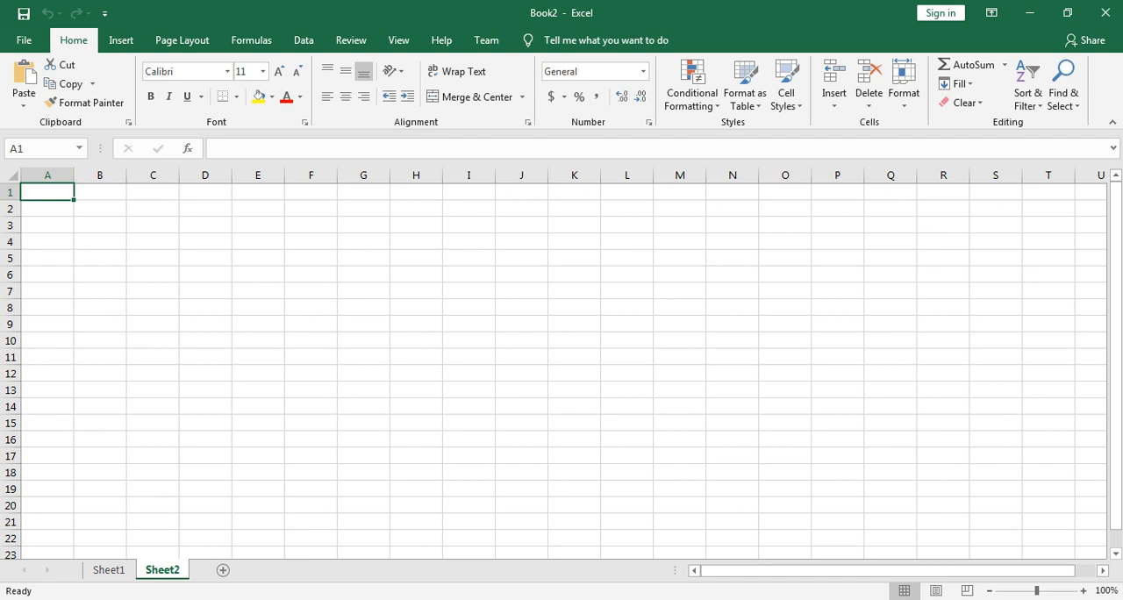
{"action": "left_click", "coordinate": [223, 570]}
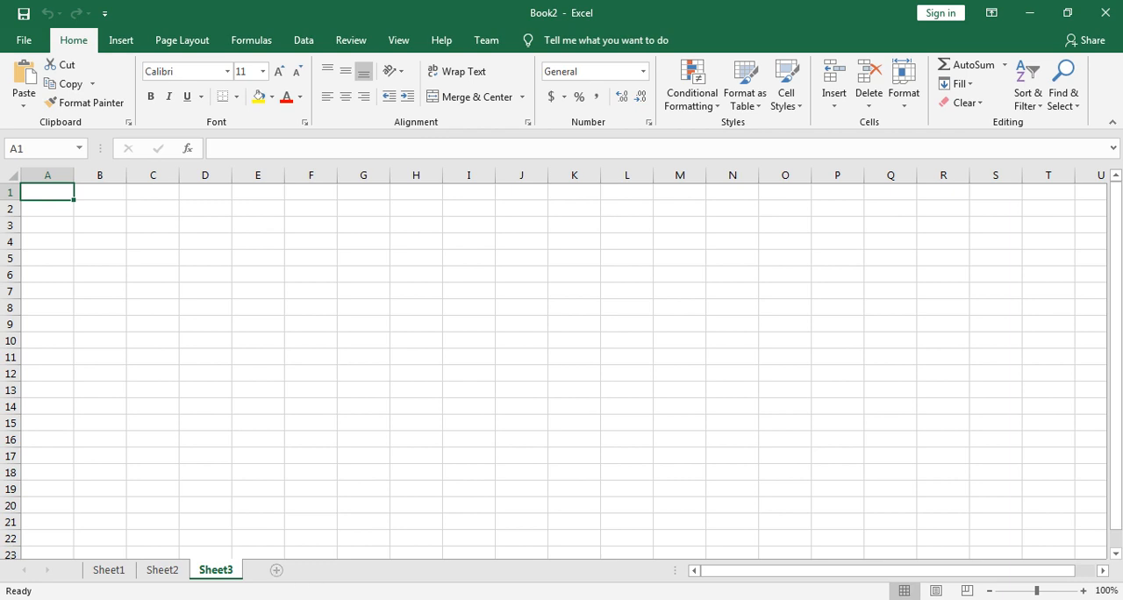
{"action": "left_click", "coordinate": [276, 571]}
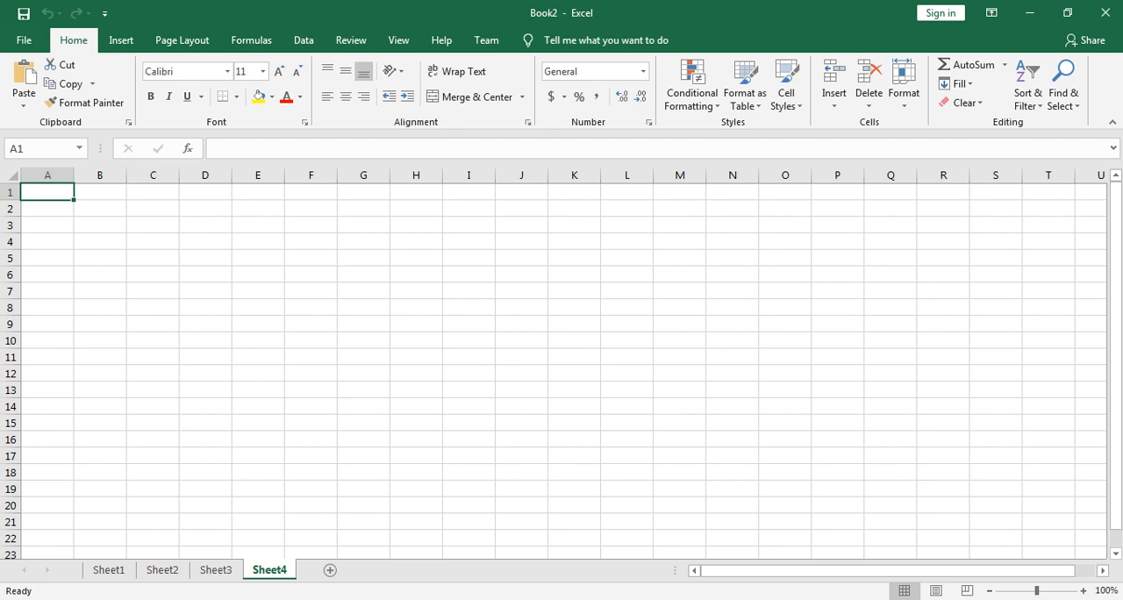
Step: Delete the worksheets Sheet4, Sheet3 and Sheet2 so that only Sheet1 is left
{"action": "right_click", "coordinate": [272, 569]}
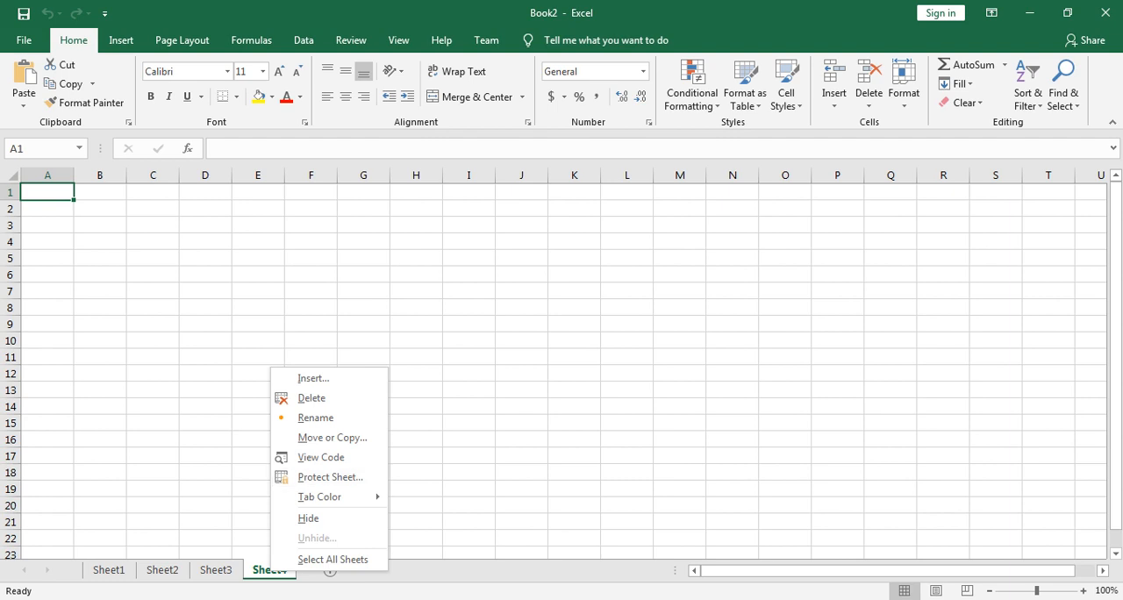
{"action": "right_click", "coordinate": [260, 568]}
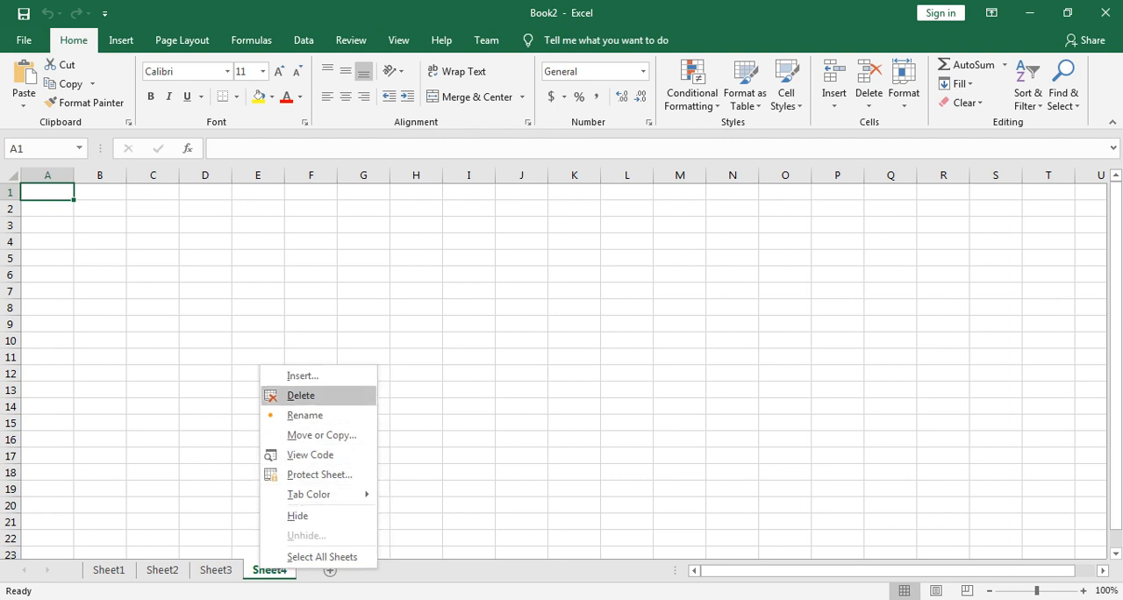
{"action": "left_click", "coordinate": [300, 396]}
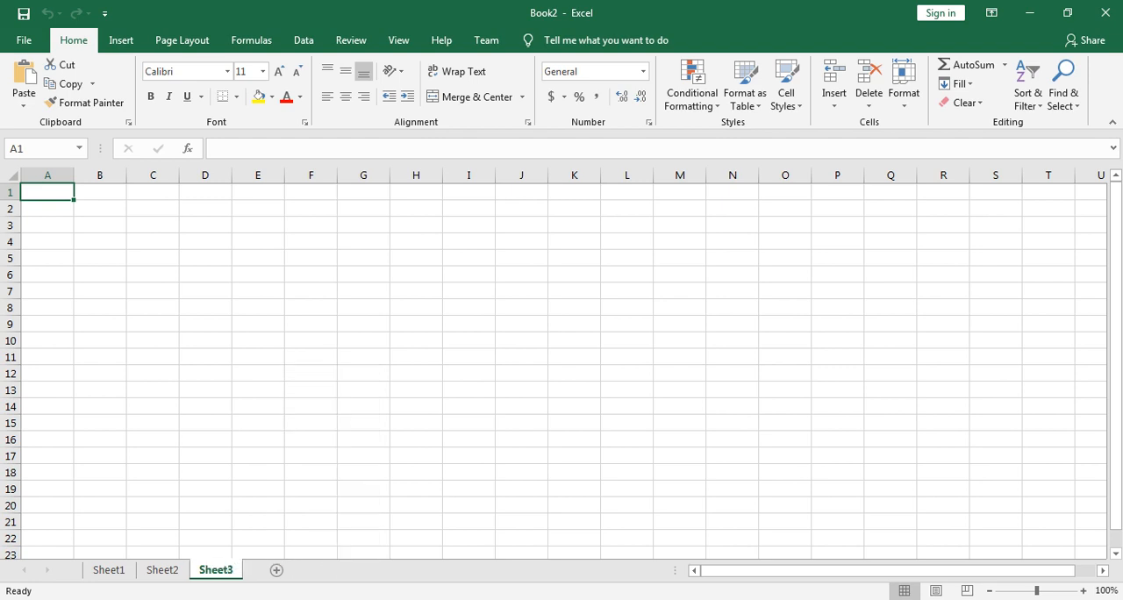
{"action": "right_click", "coordinate": [215, 569]}
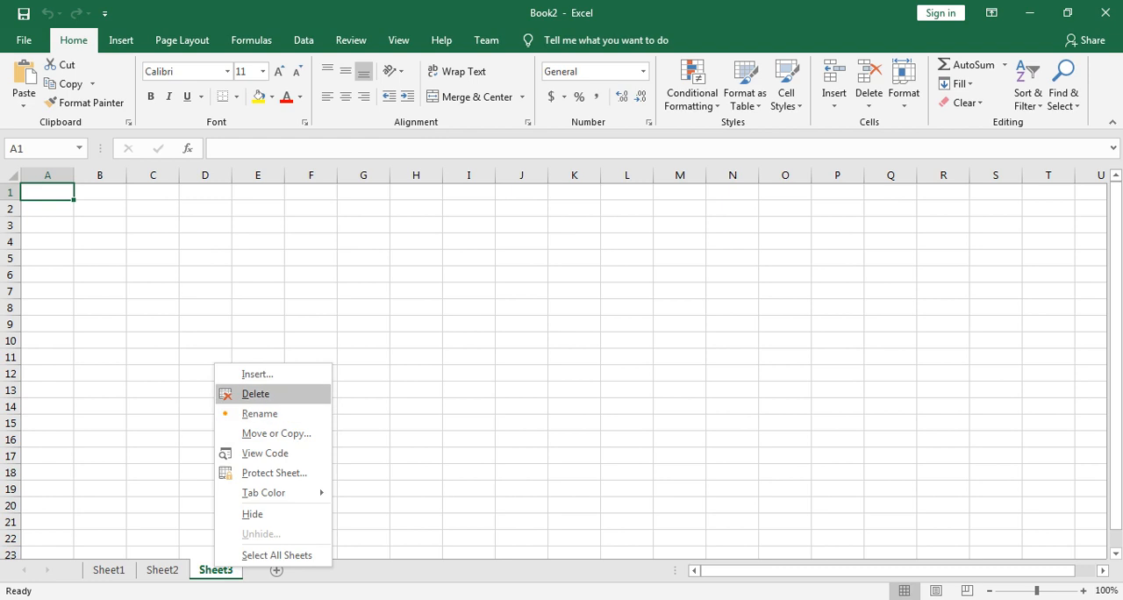
{"action": "left_click", "coordinate": [256, 394]}
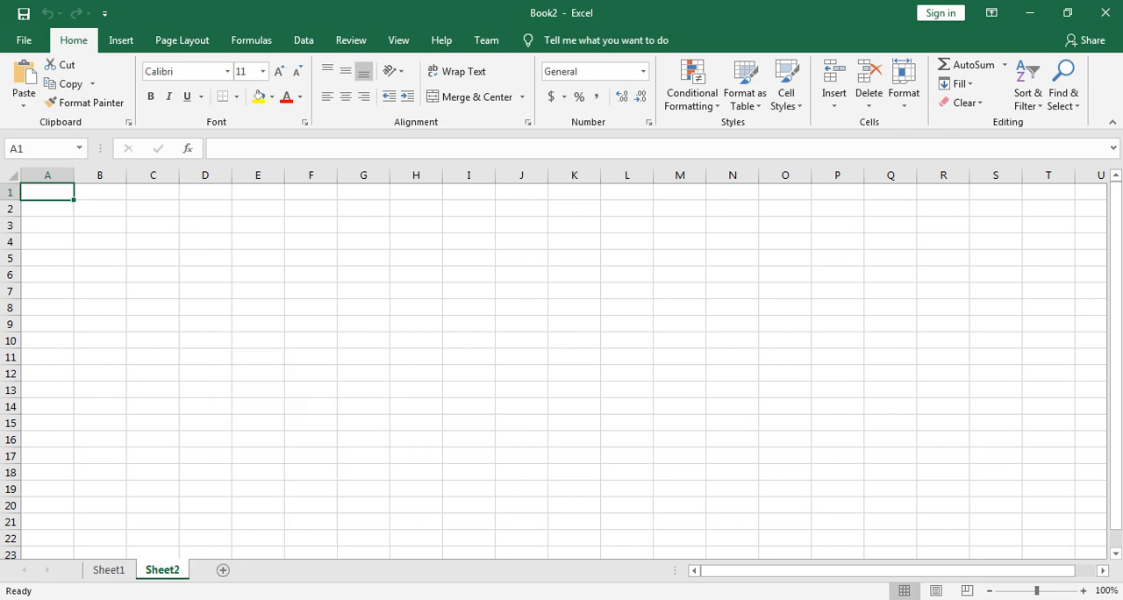
{"action": "right_click", "coordinate": [166, 569]}
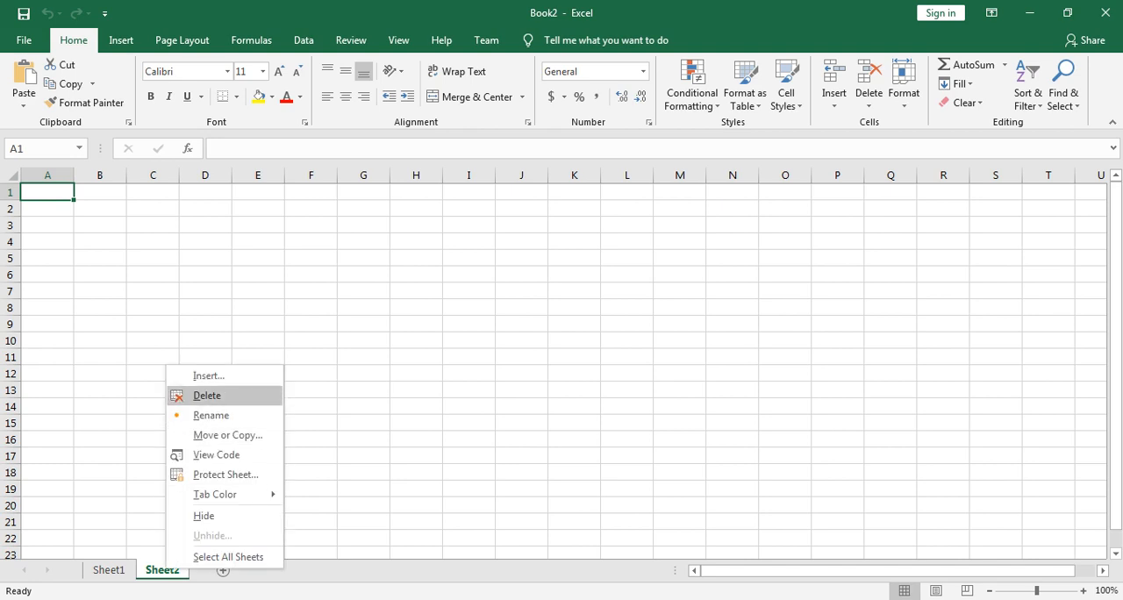
{"action": "left_click", "coordinate": [208, 396]}
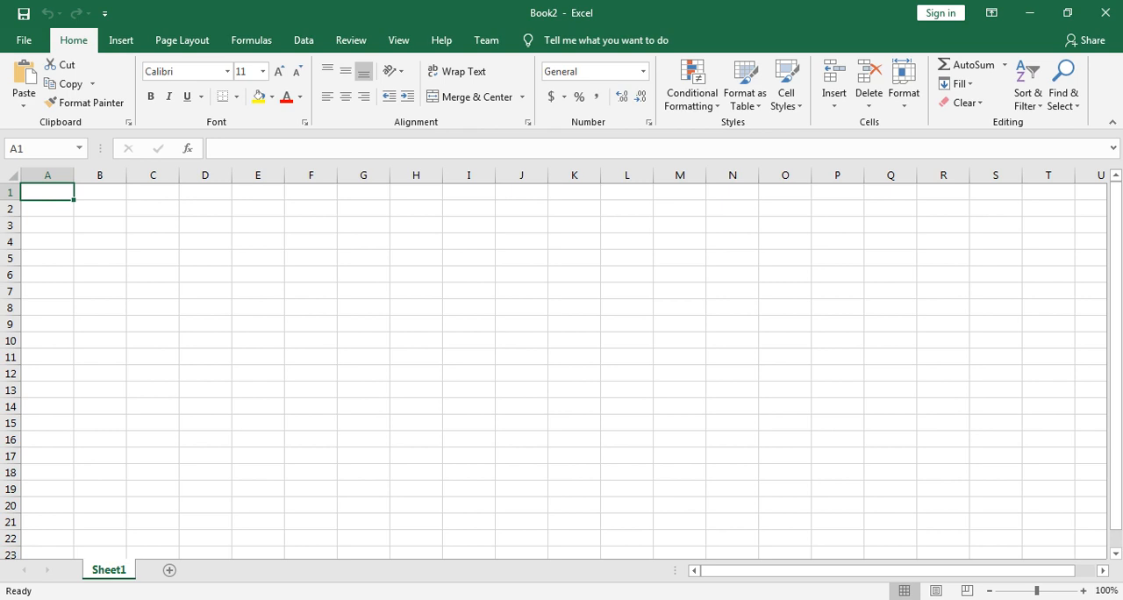
Step: Rename the worksheet Sheet1 as HOME CENTER
{"action": "right_click", "coordinate": [118, 569]}
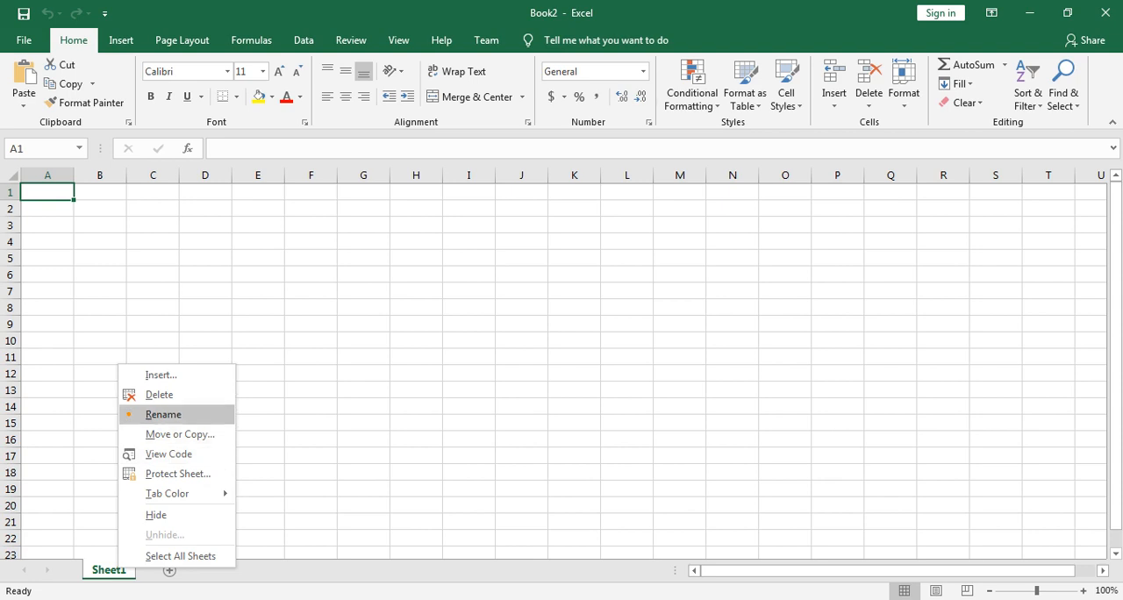
{"action": "left_click", "coordinate": [163, 414]}
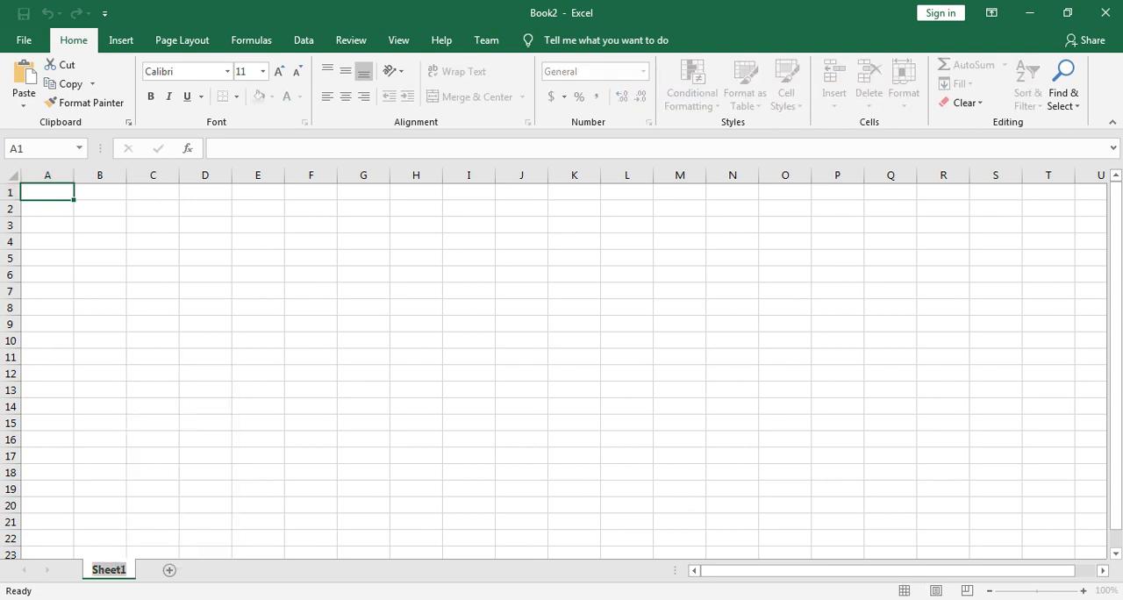
{"action": "type", "text": "d"}
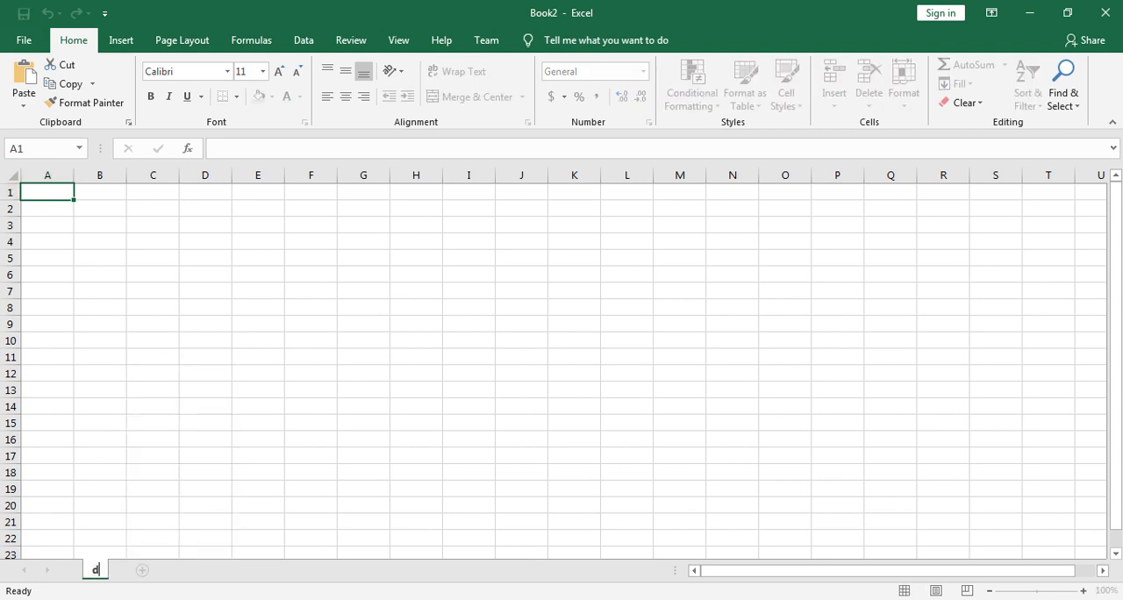
{"action": "key", "text": "BackSpace"}
{"action": "type", "text": "DU"}
{"action": "key", "text": "BackSpace"}
{"action": "key", "text": "BackSpace"}
{"action": "type", "text": "HOME"}
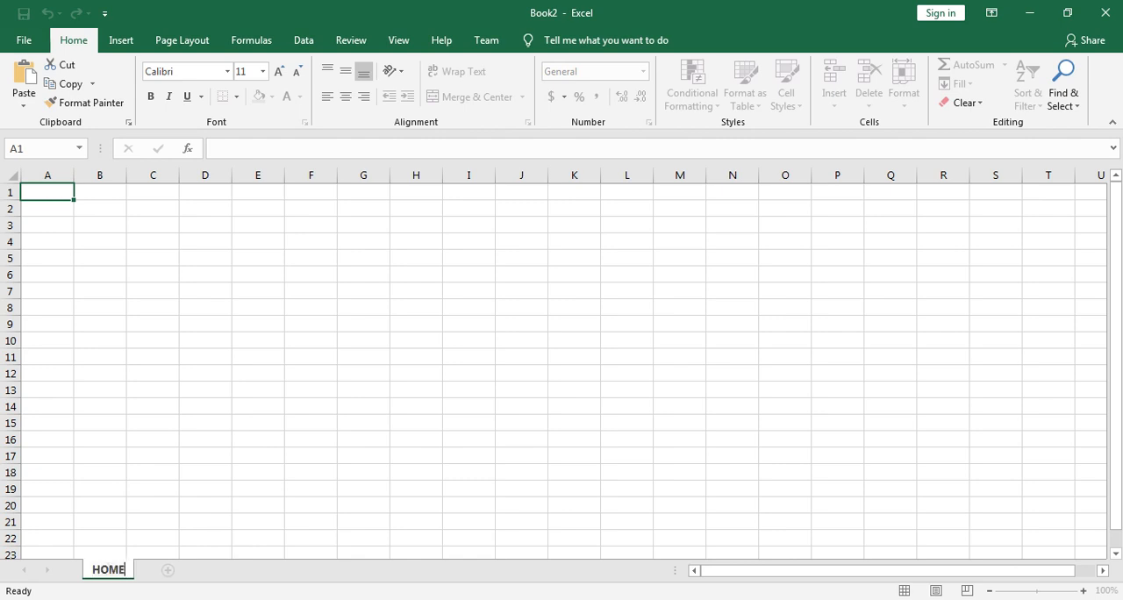
{"action": "type", "text": " CENTER"}
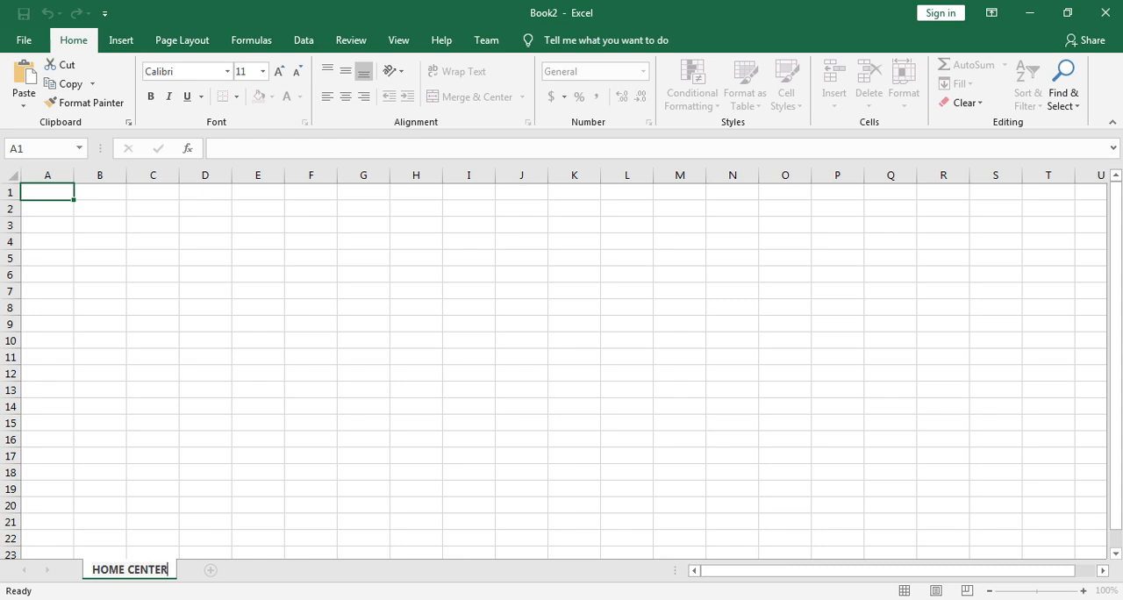
{"action": "left_click", "coordinate": [152, 390]}
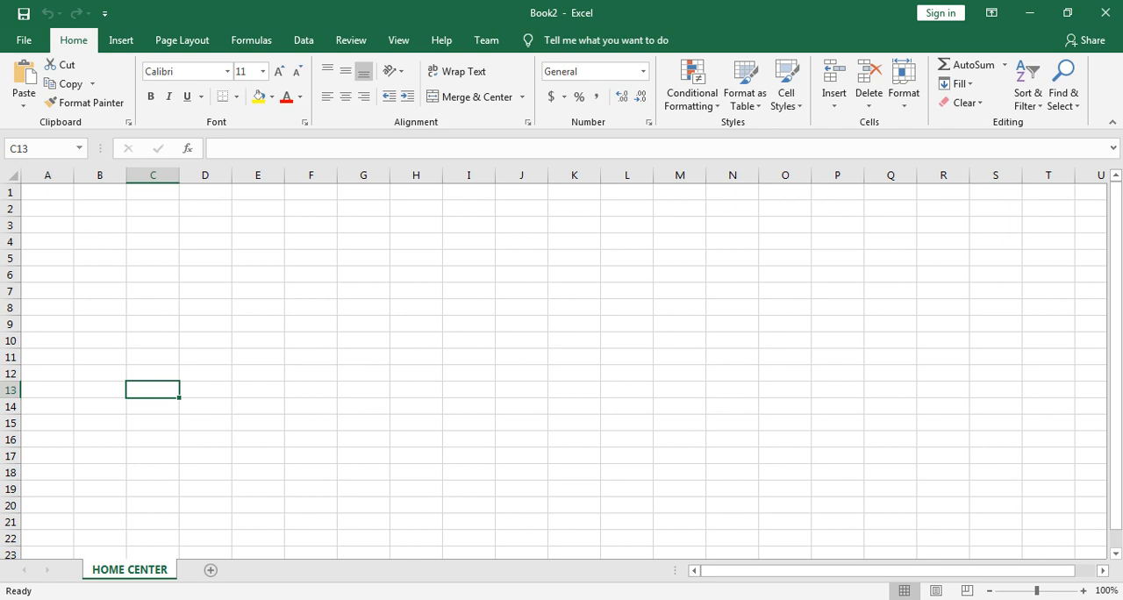
{"action": "right_click", "coordinate": [157, 570]}
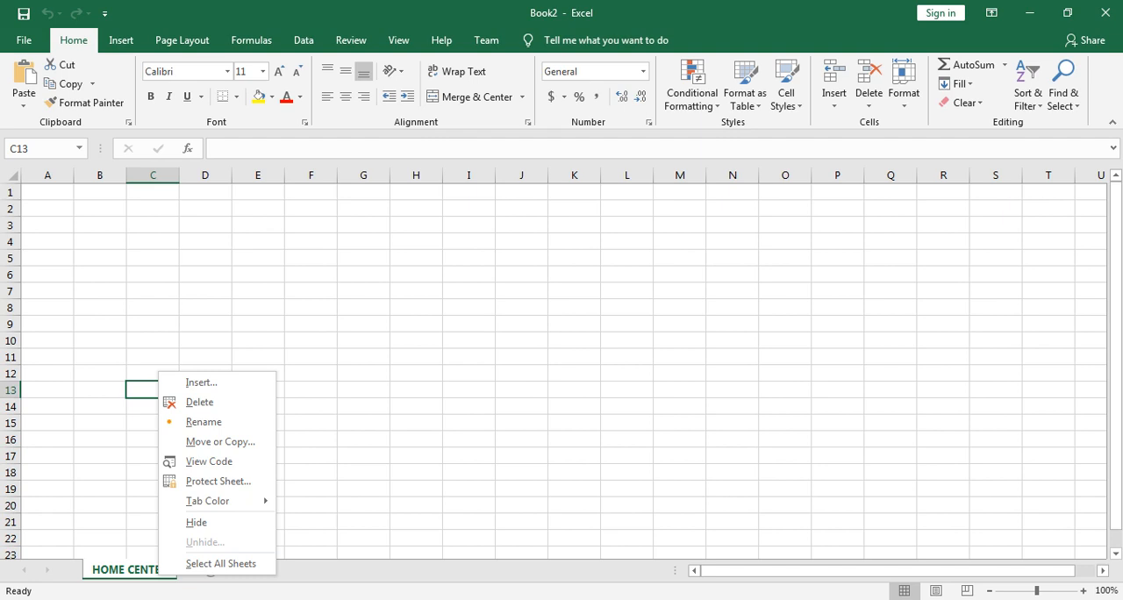
{"action": "key", "text": "Escape"}
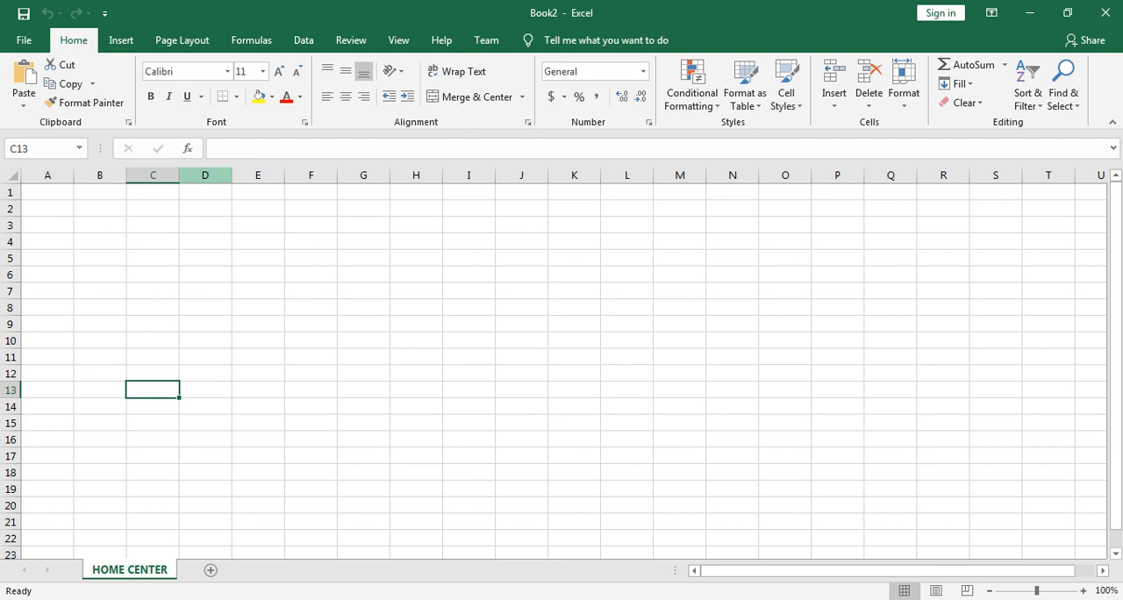
Step: Select the whole of column D, the whole of row 4 and the whole of column E in turn
{"action": "left_click", "coordinate": [205, 174]}
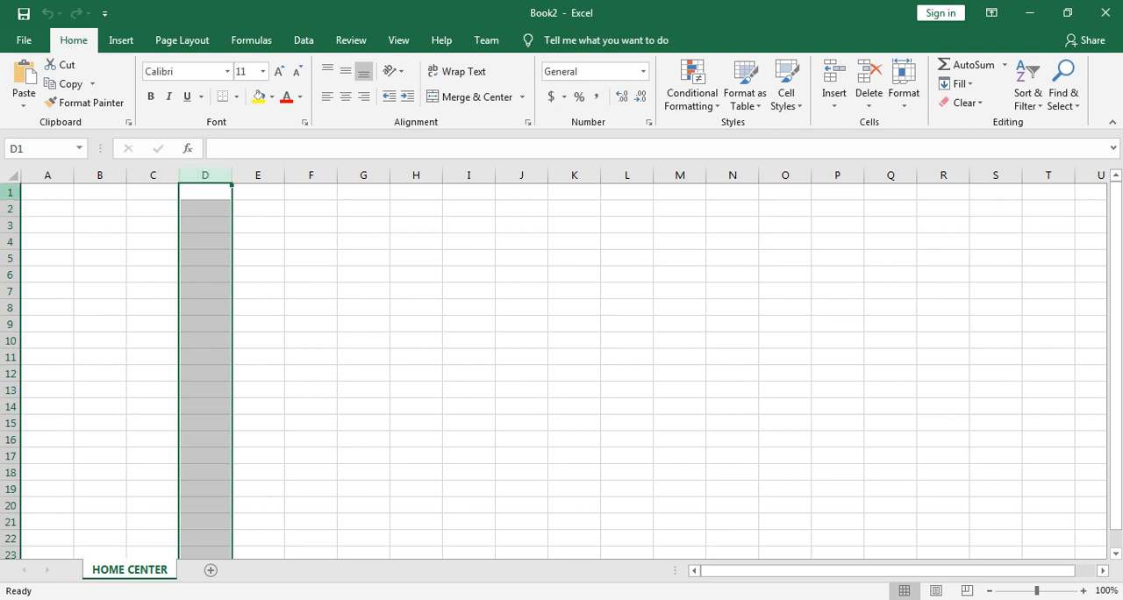
{"action": "left_click", "coordinate": [10, 242]}
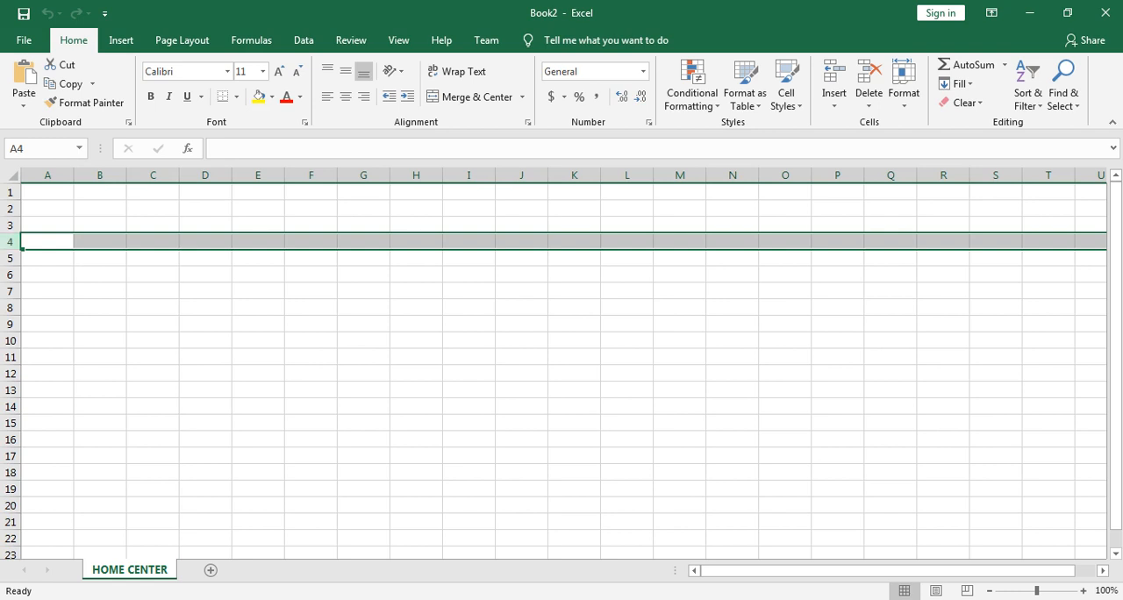
{"action": "left_click", "coordinate": [258, 175]}
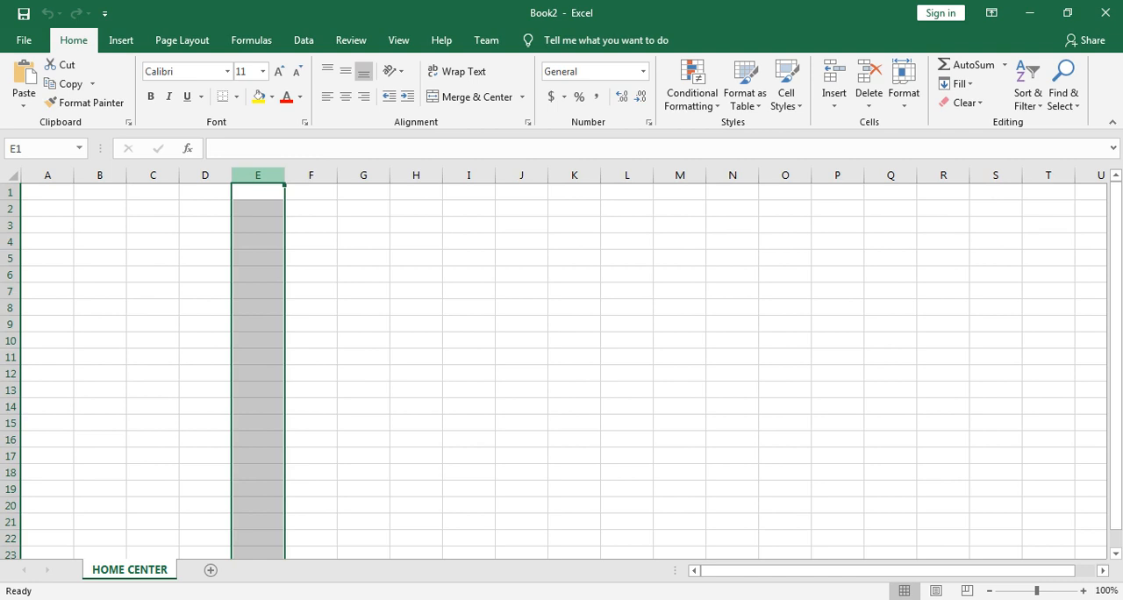
Step: Select the whole of row 4, the whole of column G and the single cell F2 in turn
{"action": "left_click", "coordinate": [10, 241]}
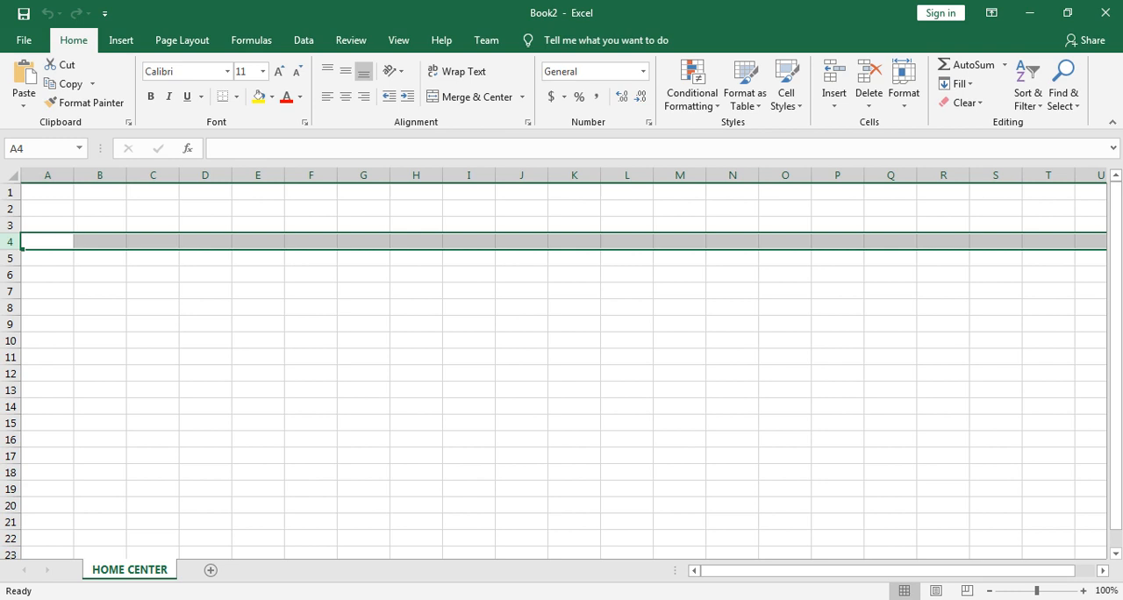
{"action": "left_click", "coordinate": [363, 175]}
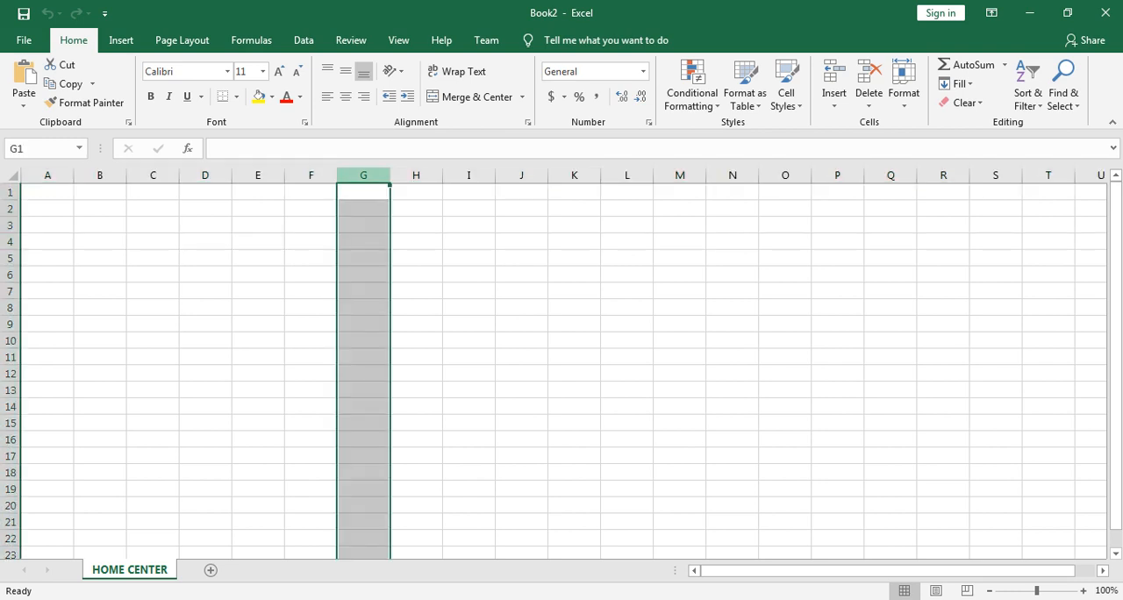
{"action": "left_click", "coordinate": [310, 209]}
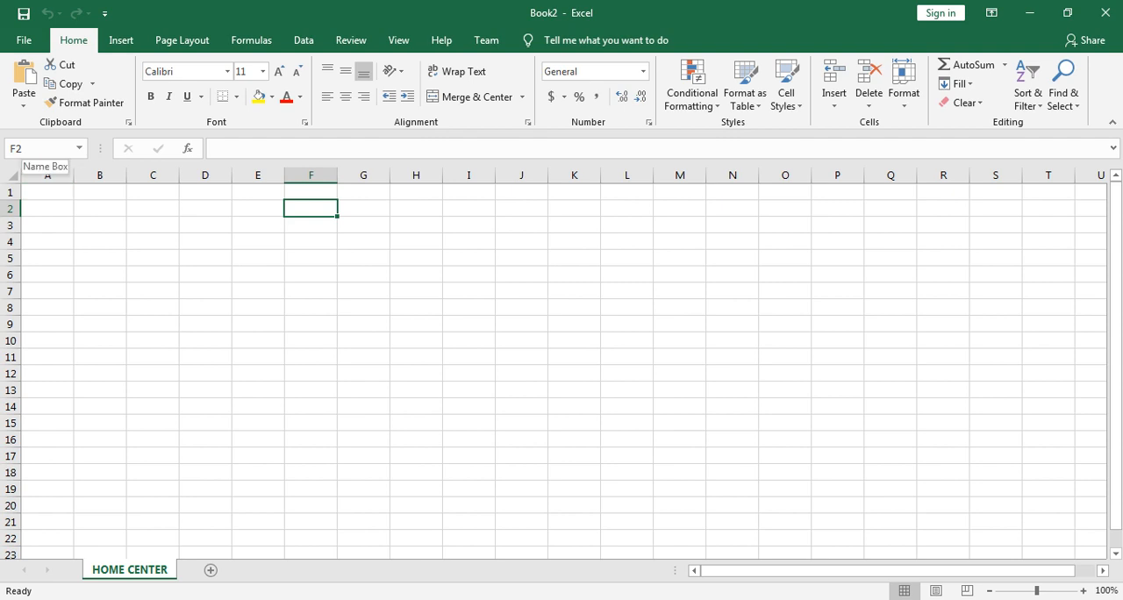
Step: Select cells A1, B1 and C1 one after another to compare their cell addresses
{"action": "left_click", "coordinate": [47, 193]}
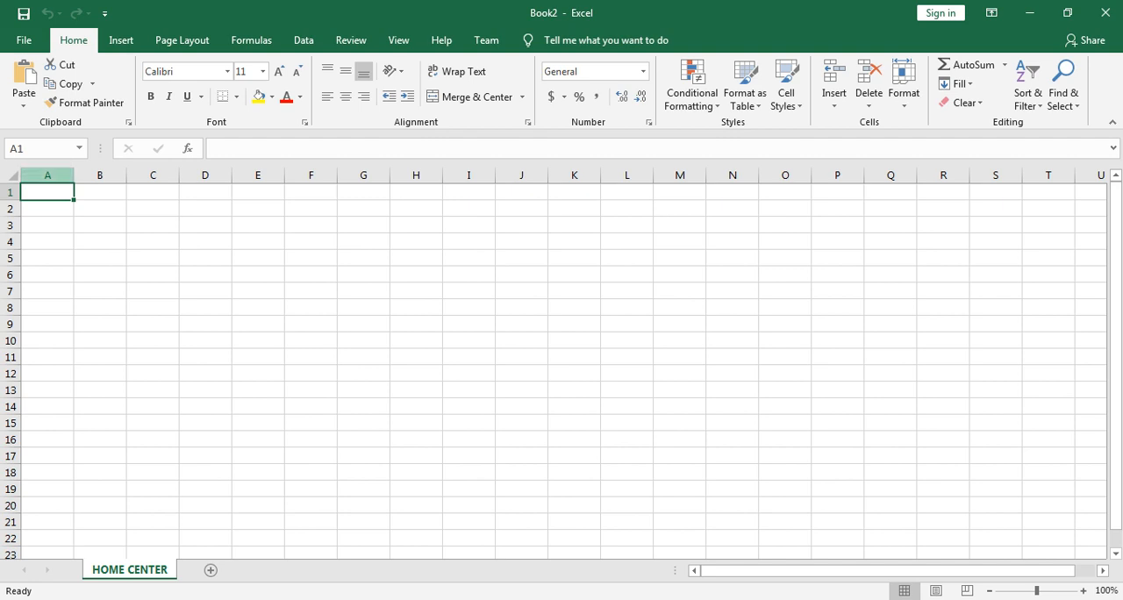
{"action": "left_click", "coordinate": [100, 192]}
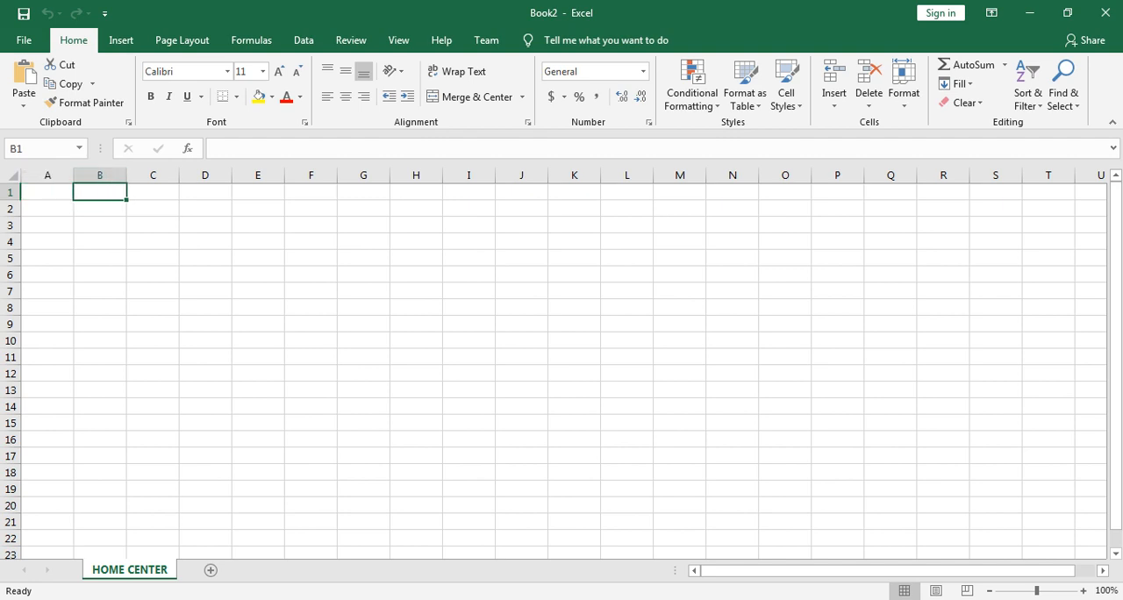
{"action": "left_click", "coordinate": [153, 192]}
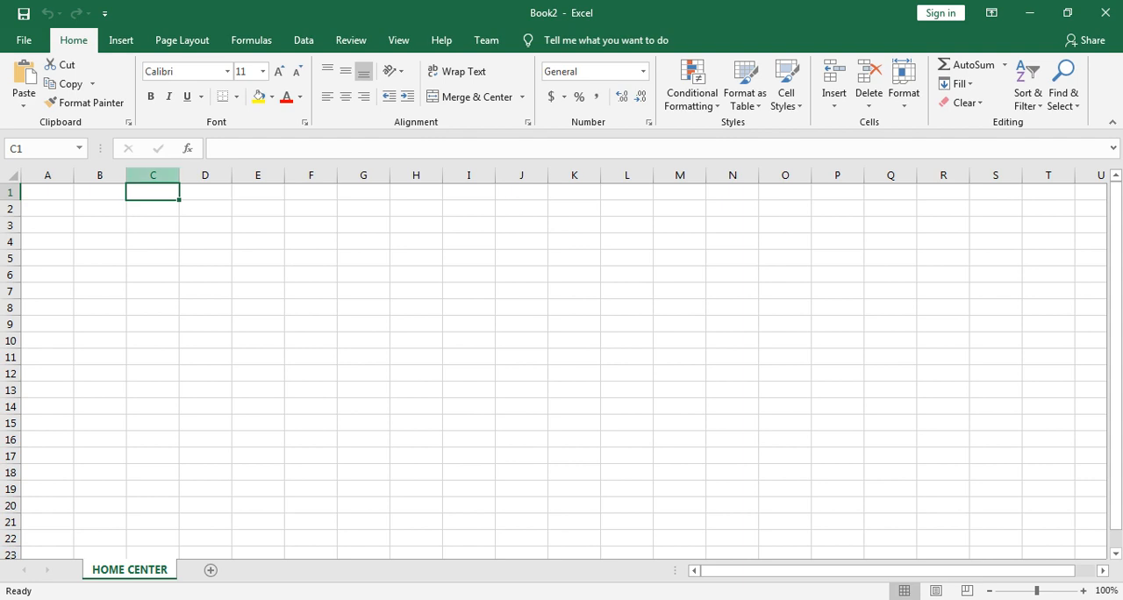
Step: Select the whole of column C and row 1, followed by their intersection cell C1 and the neighbouring cell D1
{"action": "key", "text": "ctrl+space"}
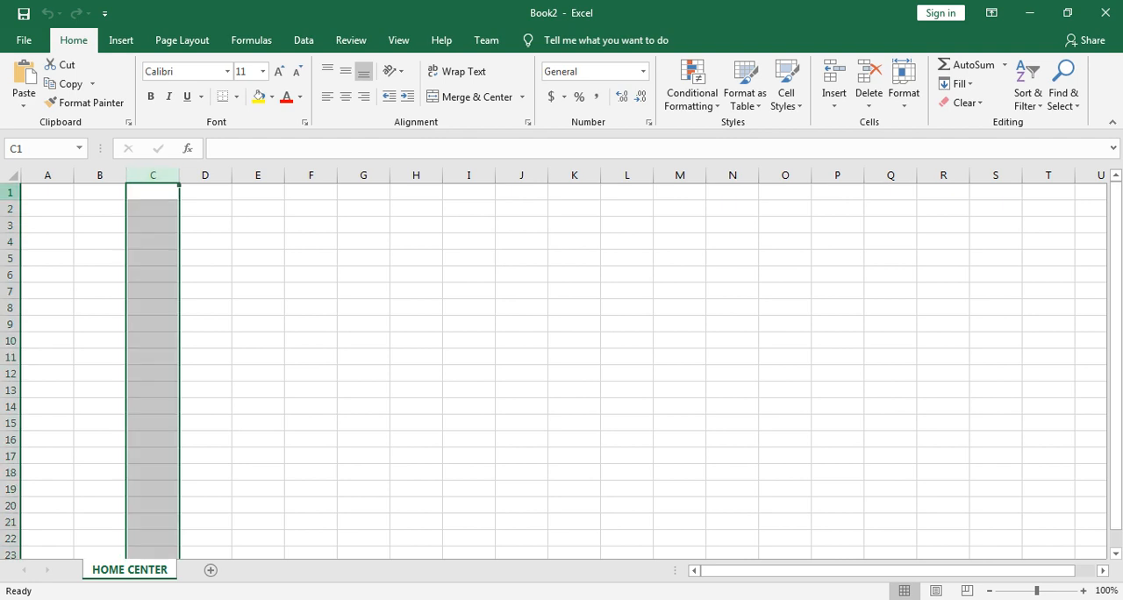
{"action": "left_click", "coordinate": [10, 192]}
{"action": "left_click", "coordinate": [153, 192]}
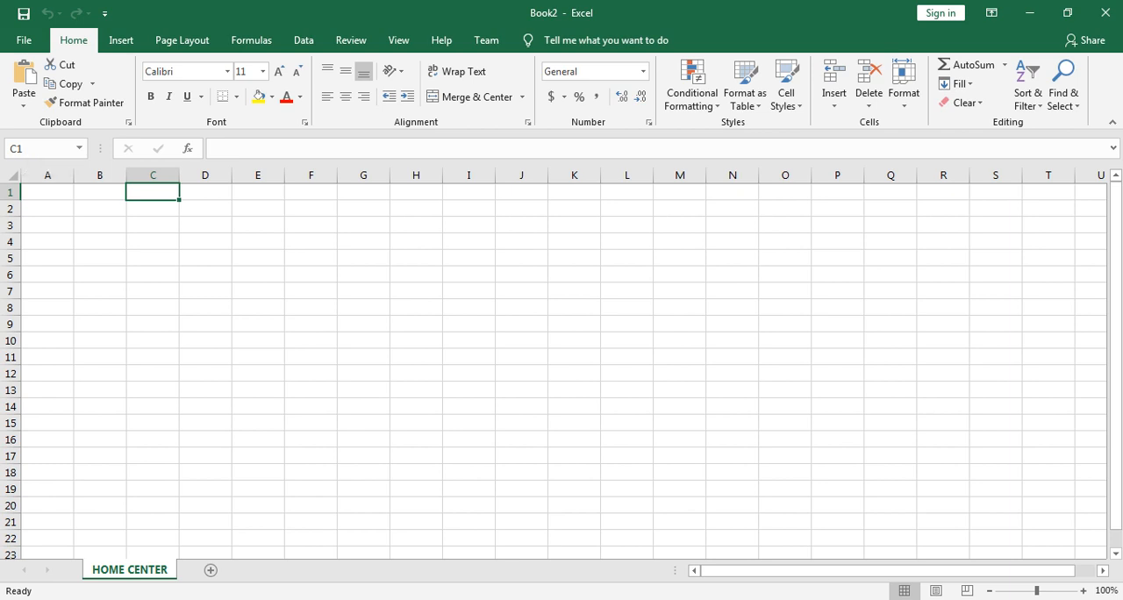
{"action": "key", "text": "Right"}
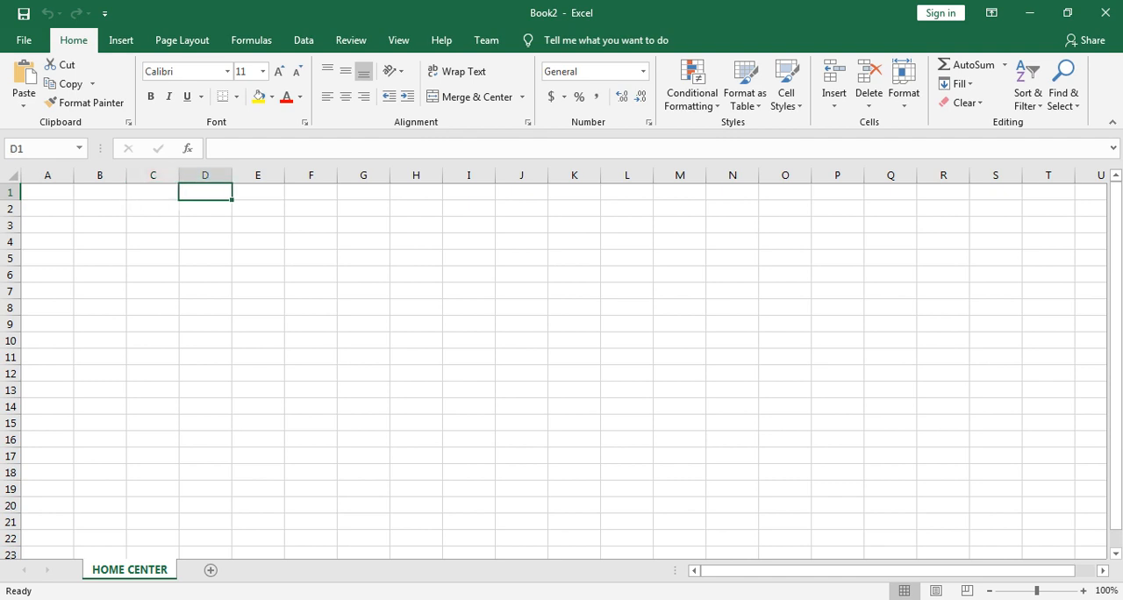
Step: Select cell M13 and view the management options of the HOME CENTER worksheet without choosing any
{"action": "left_click", "coordinate": [679, 390]}
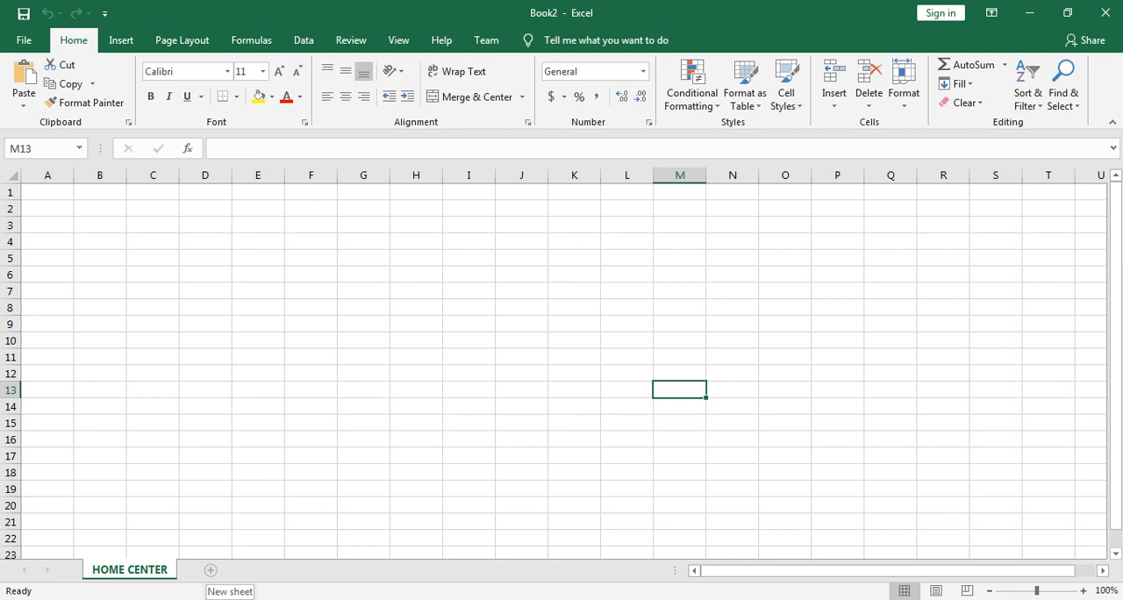
{"action": "right_click", "coordinate": [151, 569]}
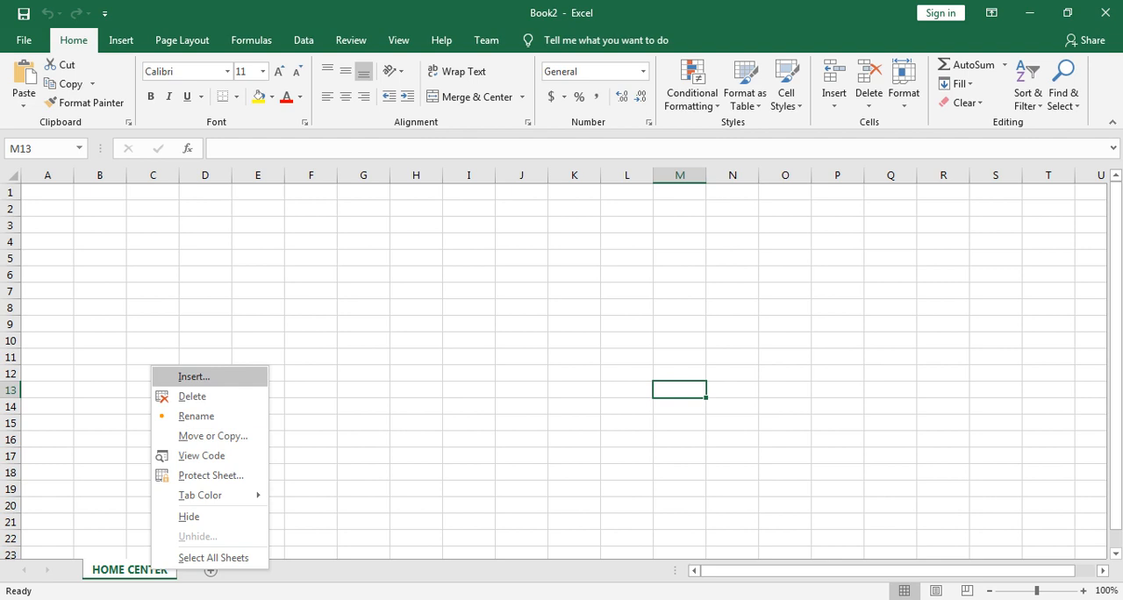
{"action": "key", "text": "Escape"}
Step: Enter the text CELL in cell F8
{"action": "left_click", "coordinate": [311, 307]}
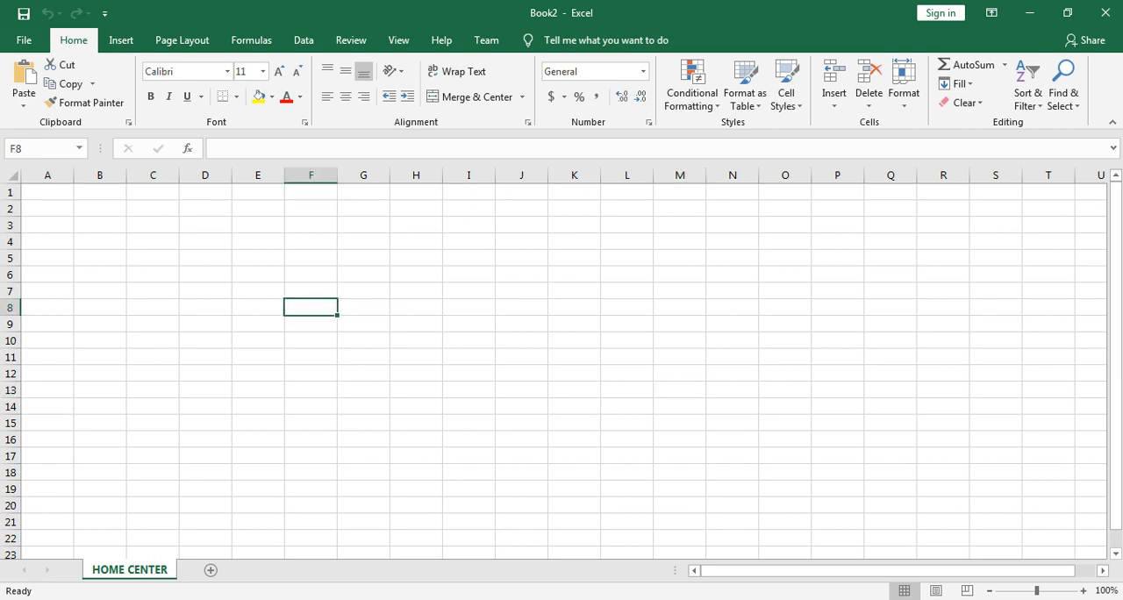
{"action": "type", "text": "CELL"}
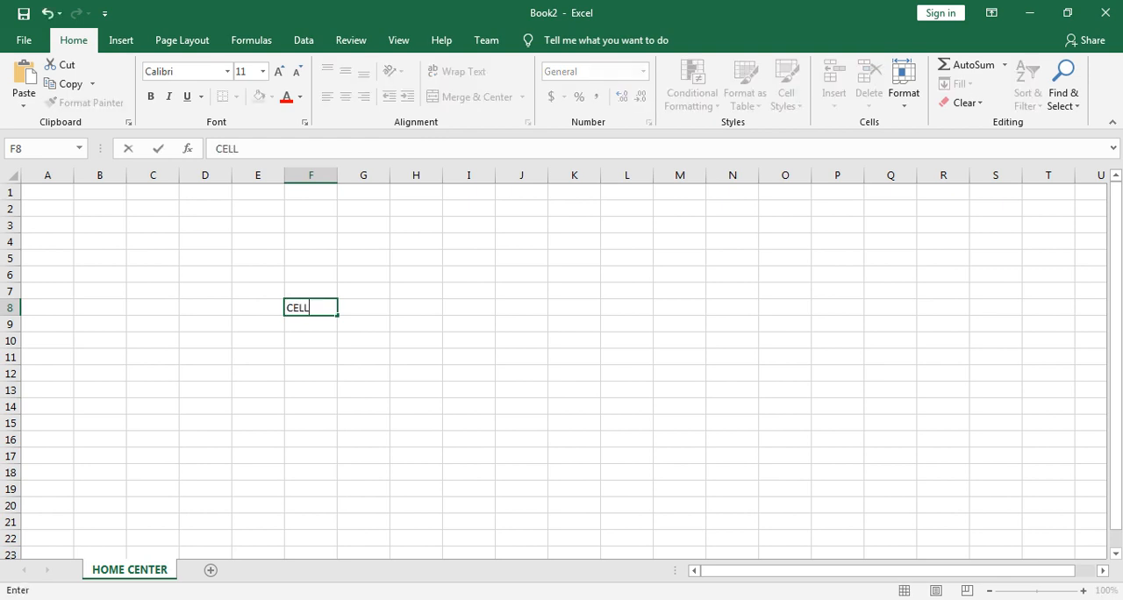
{"action": "key", "text": "Return"}
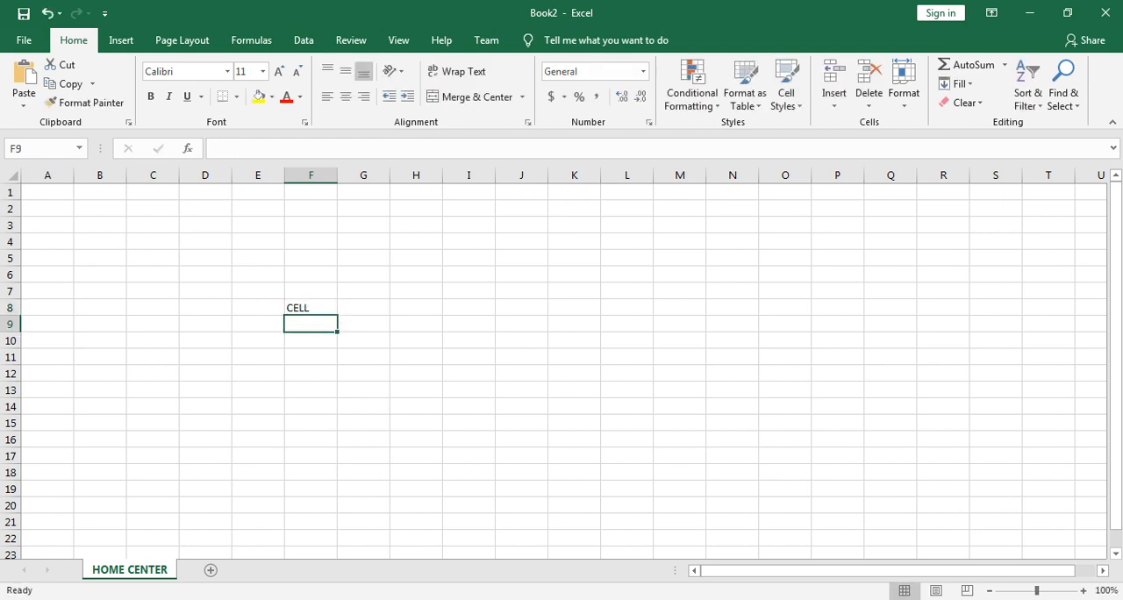
Step: Trace the address of the cell containing CELL by selecting F8, column F and row 8 repeatedly, ending on cell E5
{"action": "left_click", "coordinate": [310, 308]}
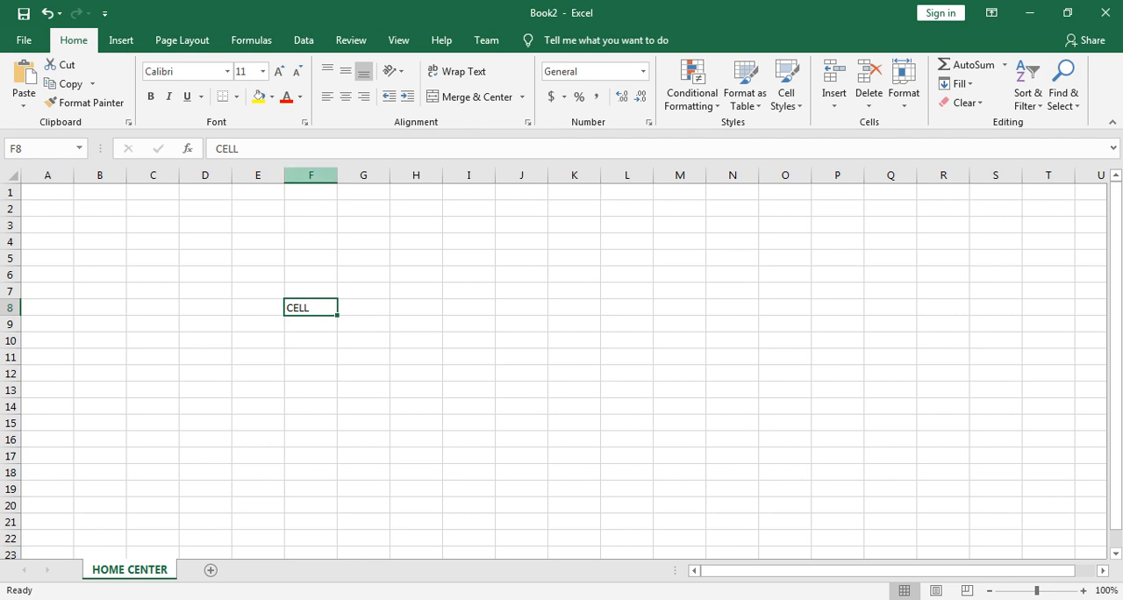
{"action": "left_click", "coordinate": [311, 175]}
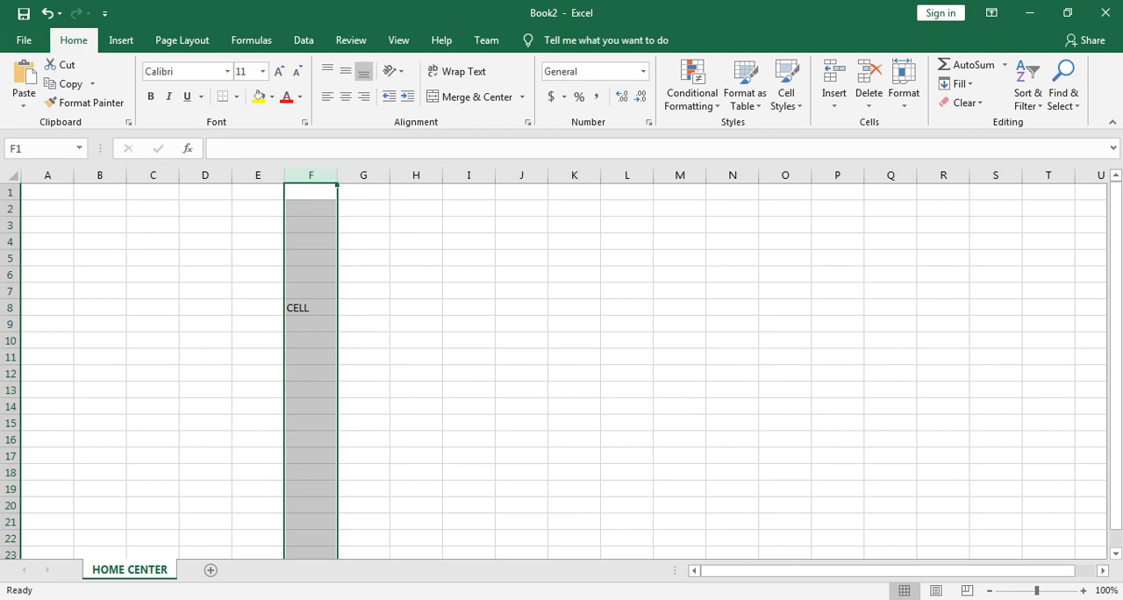
{"action": "left_click", "coordinate": [11, 307]}
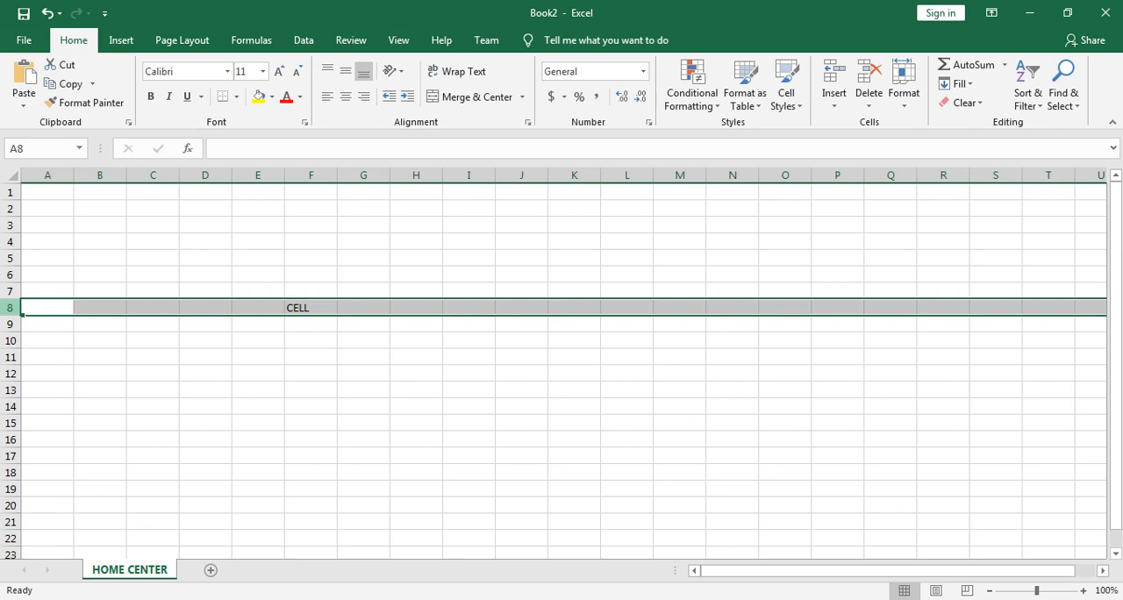
{"action": "left_click", "coordinate": [310, 308]}
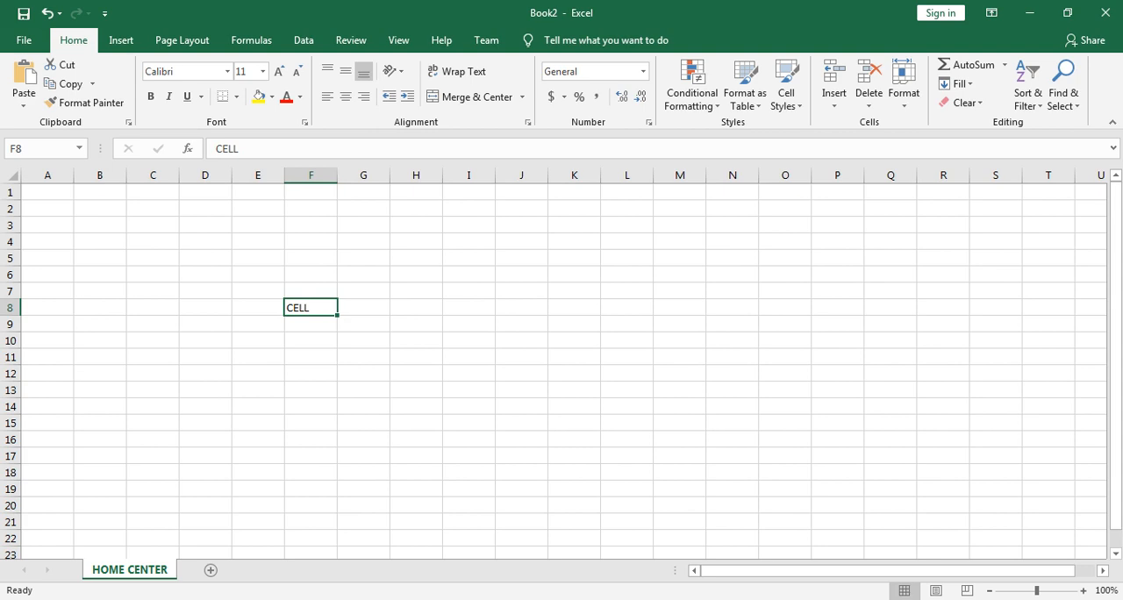
{"action": "left_click", "coordinate": [310, 176]}
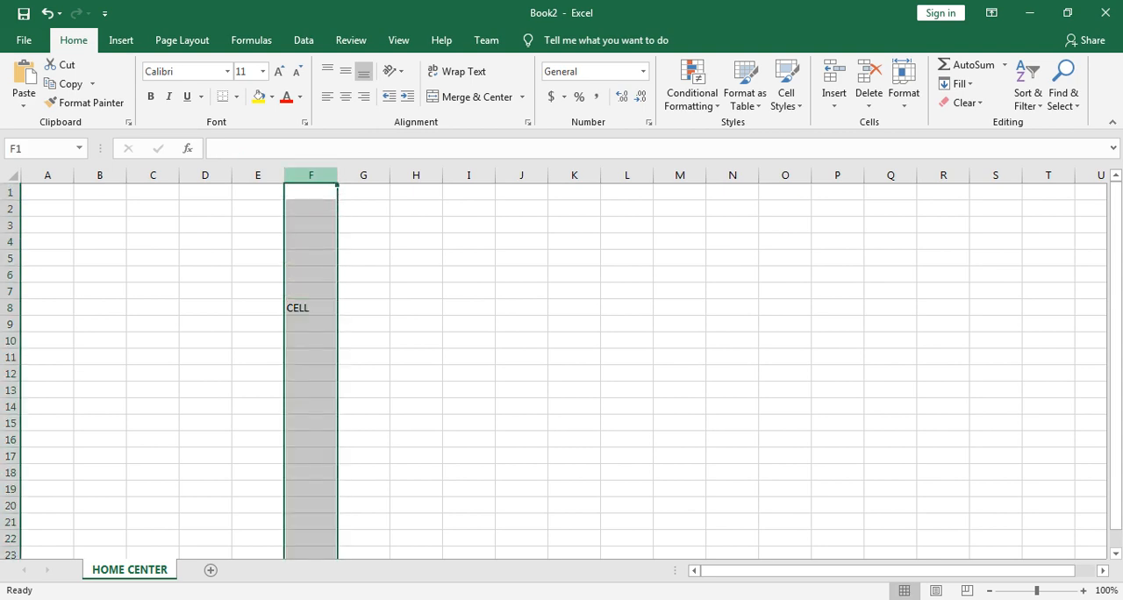
{"action": "left_click", "coordinate": [10, 308]}
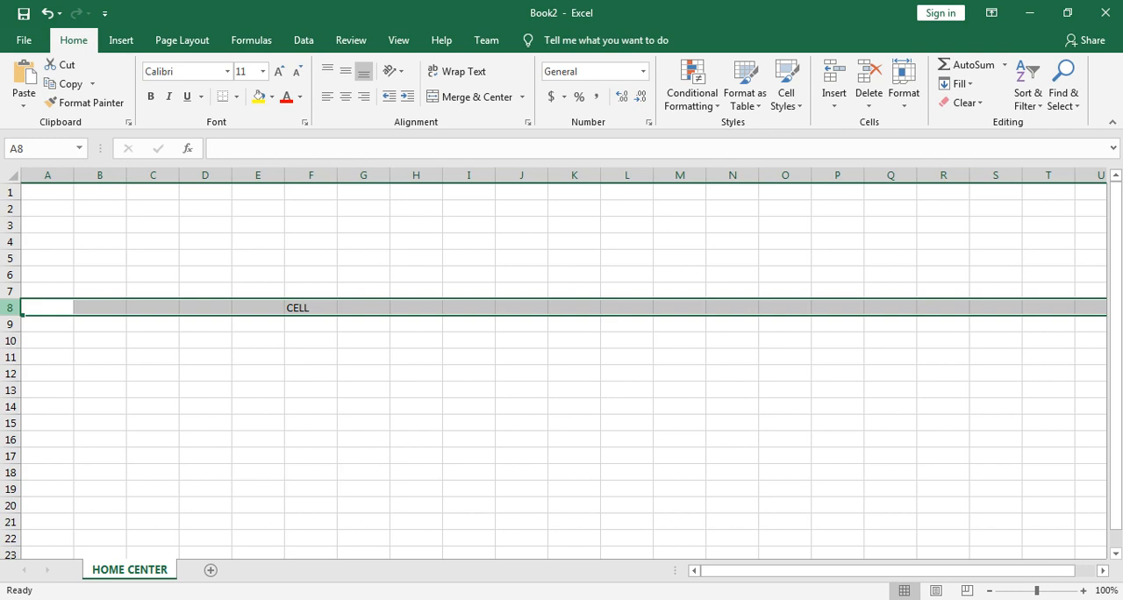
{"action": "left_click", "coordinate": [257, 258]}
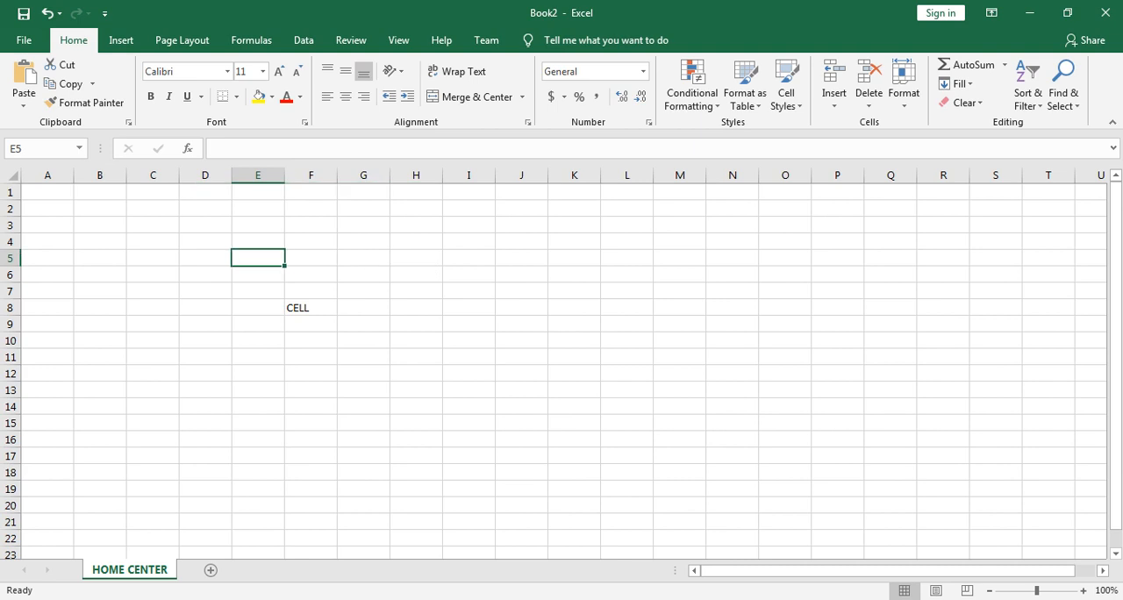
Step: Delete the text CELL from cell F8
{"action": "left_click", "coordinate": [310, 308]}
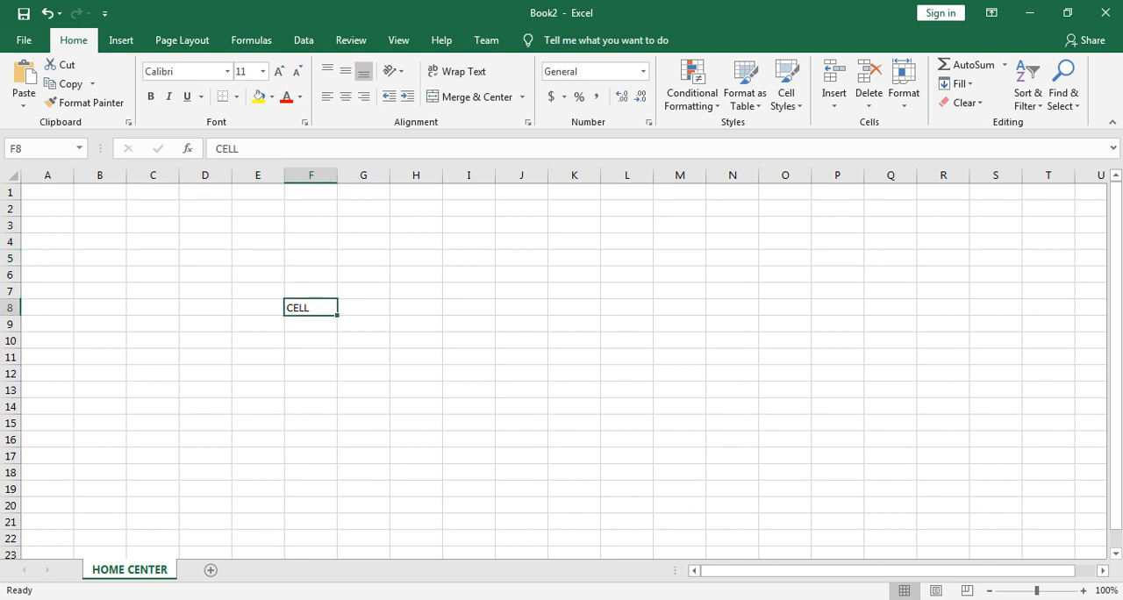
{"action": "key", "text": "Delete"}
Step: Switch to the Word document BUSS 106 Online Lecture 1 and highlight the Cell and Cell address bullets in yellow
{"action": "mouse_move", "coordinate": [329, 599]}
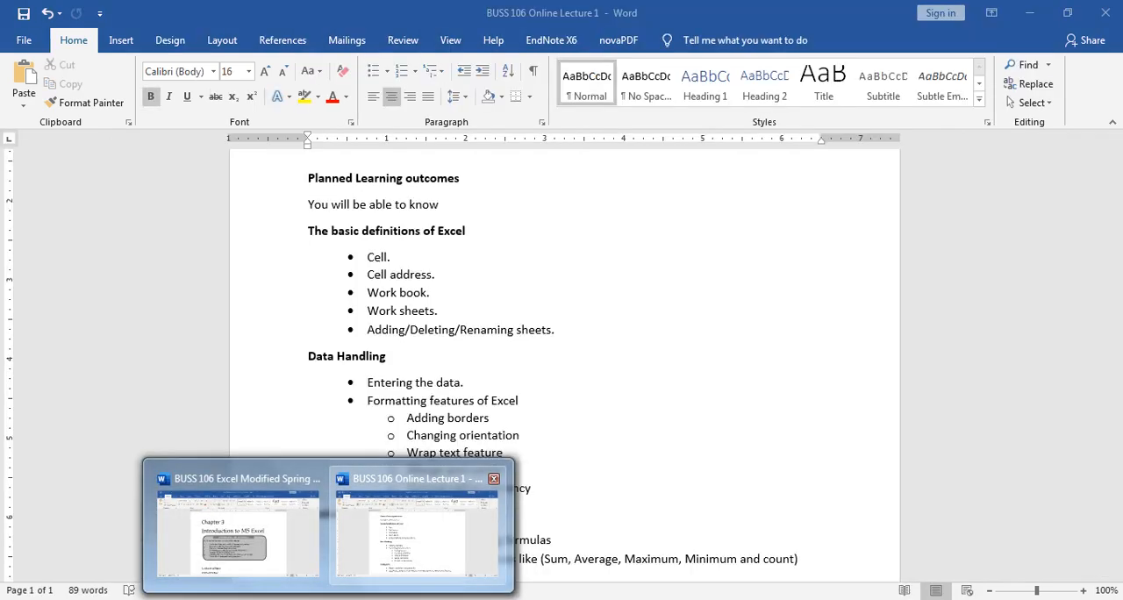
{"action": "left_click", "coordinate": [416, 535]}
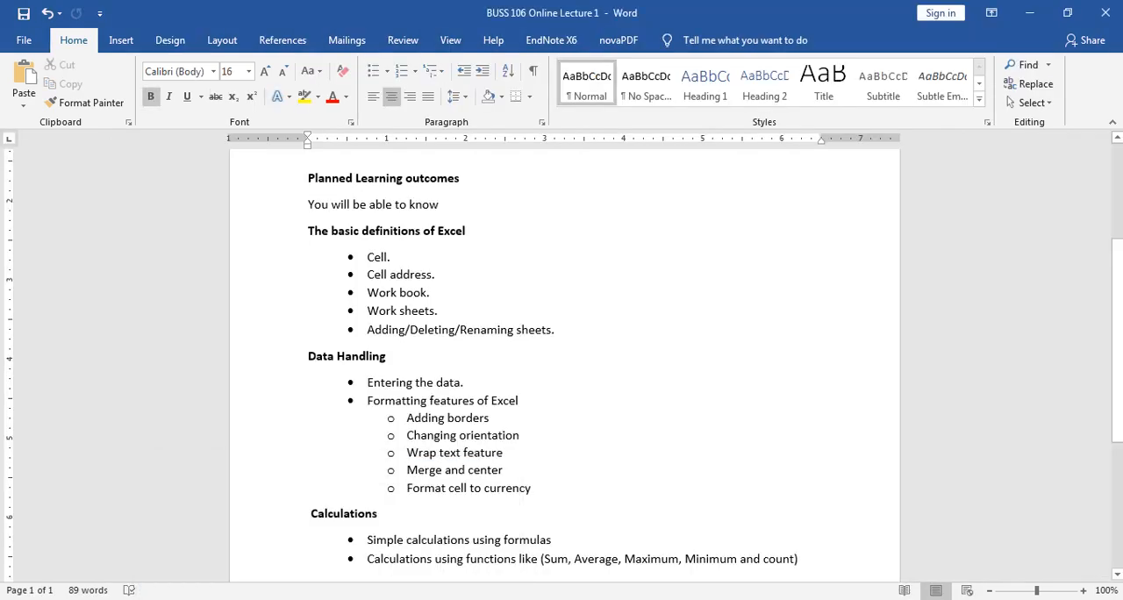
{"action": "left_click_drag", "start_coordinate": [364, 257], "coordinate": [397, 257]}
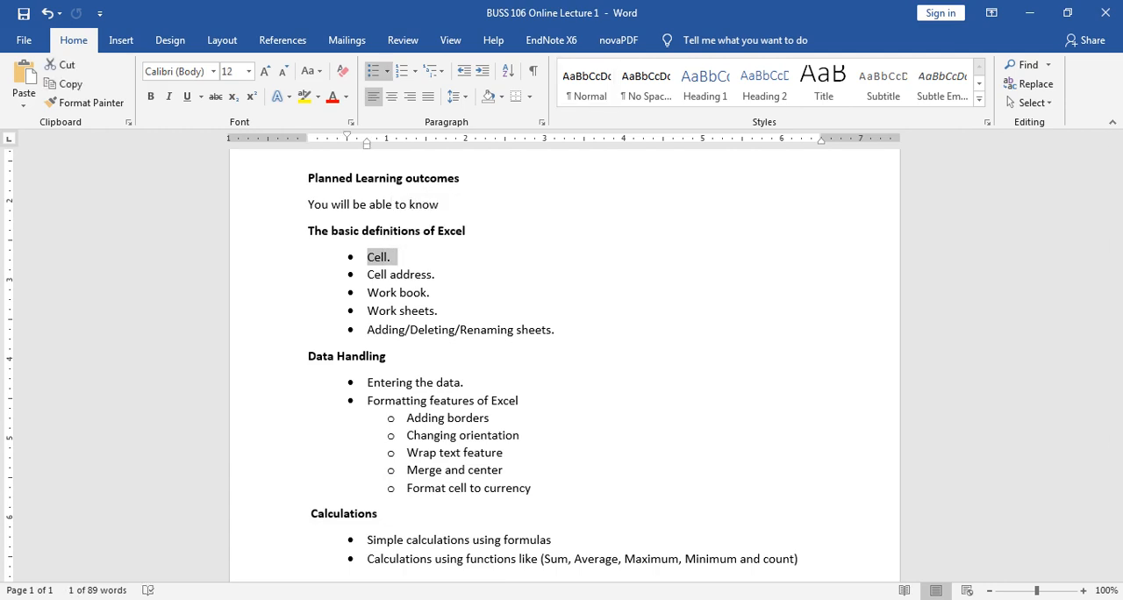
{"action": "left_click", "coordinate": [304, 98]}
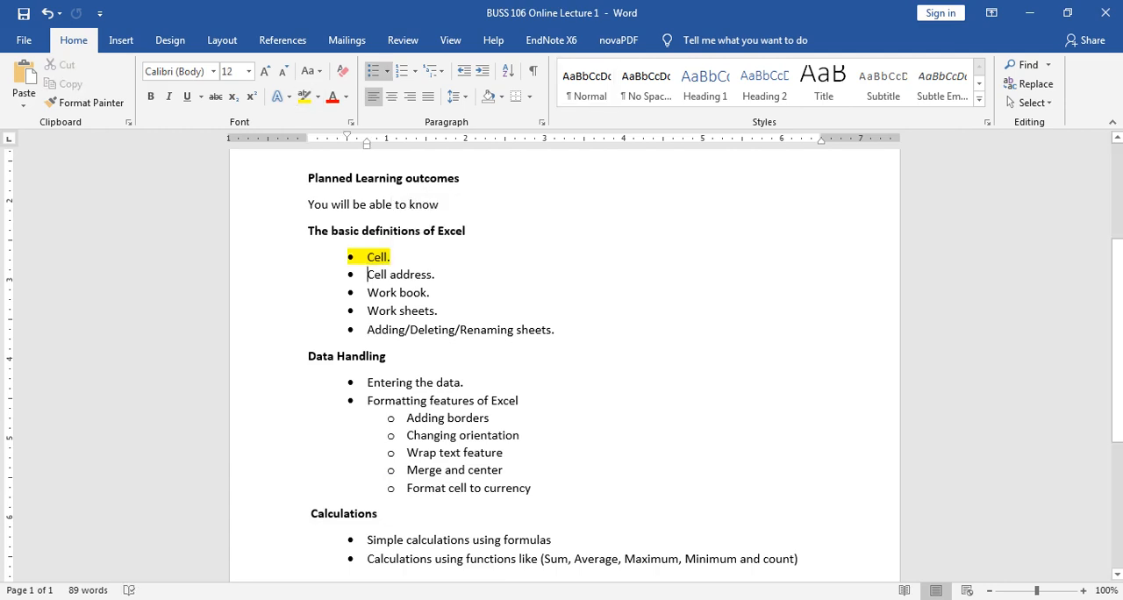
{"action": "left_click_drag", "start_coordinate": [366, 274], "coordinate": [431, 275]}
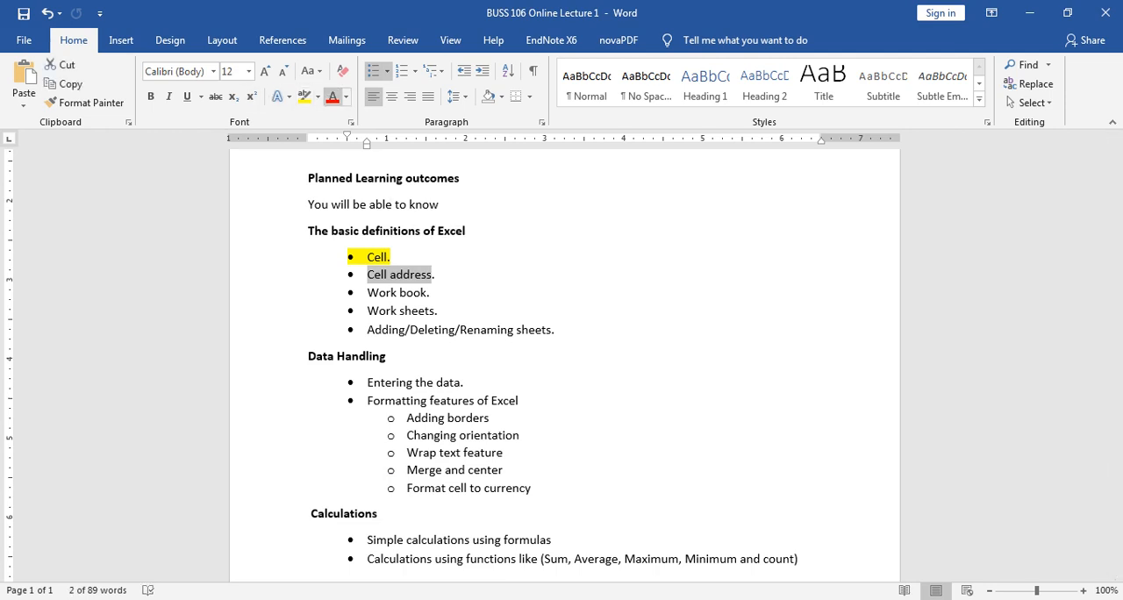
{"action": "left_click", "coordinate": [304, 97]}
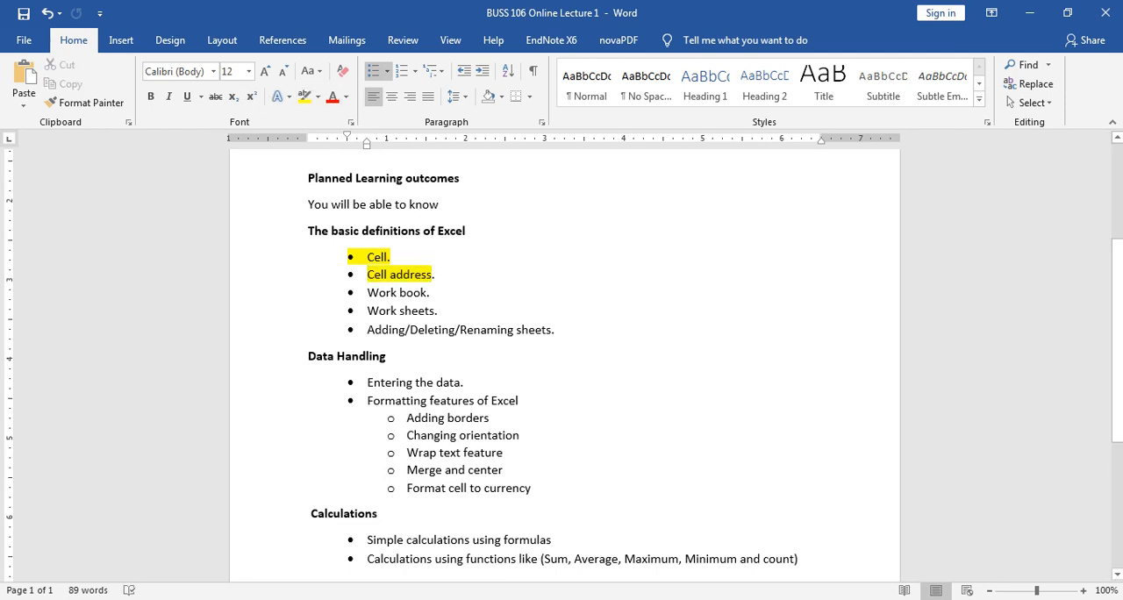
Step: Highlight the Work book, Work sheets and Adding/Deleting/Renaming sheets bullets in yellow
{"action": "left_click_drag", "start_coordinate": [366, 292], "coordinate": [426, 292]}
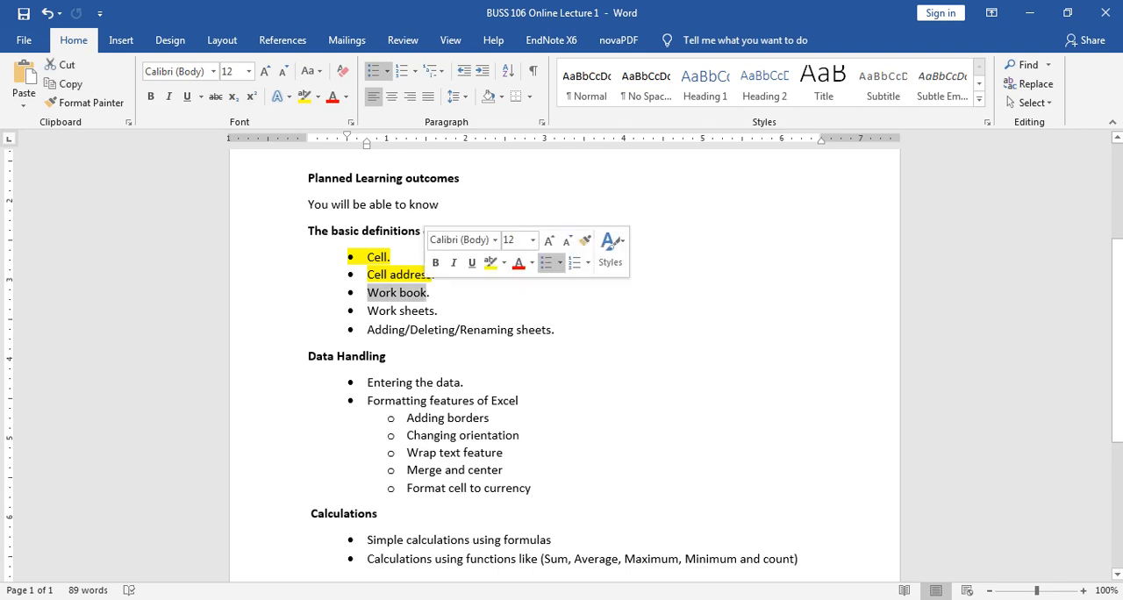
{"action": "left_click", "coordinate": [304, 97]}
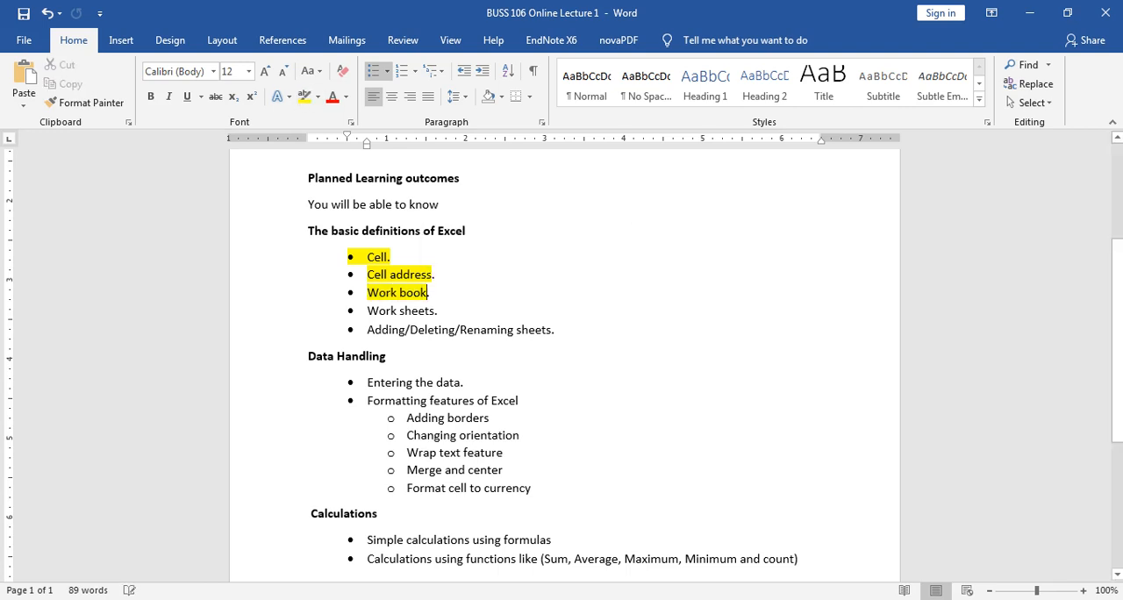
{"action": "left_click_drag", "start_coordinate": [367, 311], "coordinate": [561, 330]}
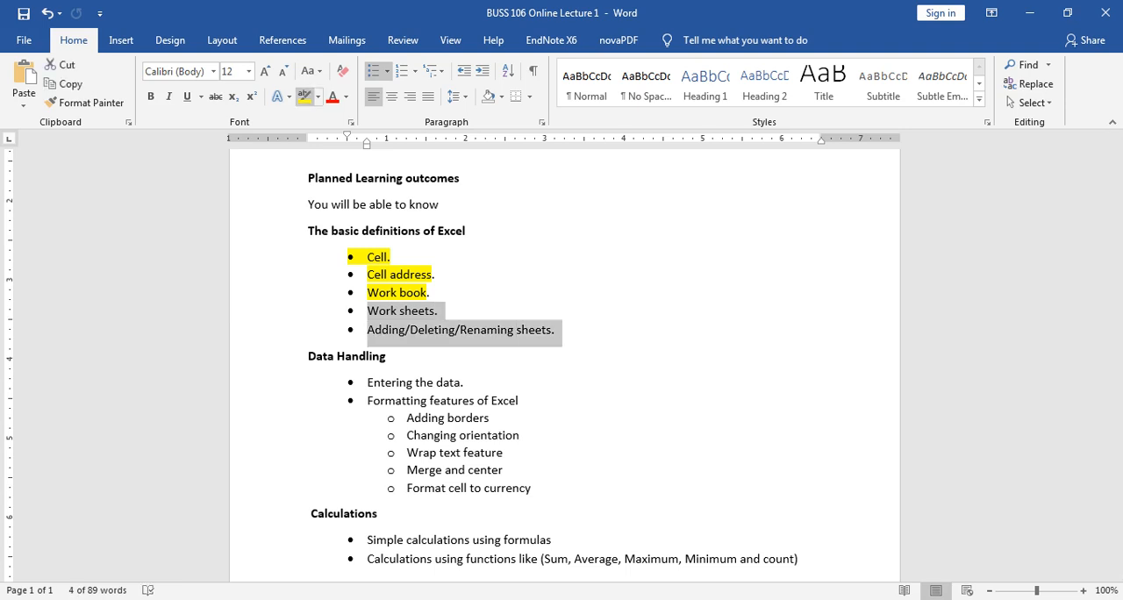
{"action": "left_click", "coordinate": [303, 95]}
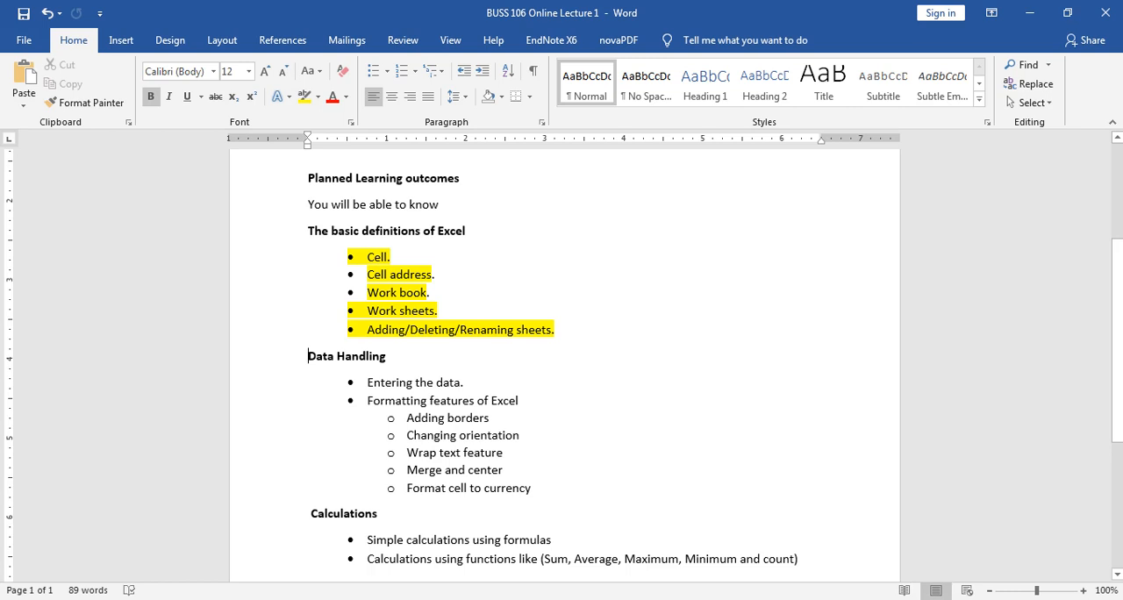
Step: Switch to the document BUSS 106 Excel Modified Spring 2019-20 and go to Business Applications using Excel - Activity 1 on page 7
{"action": "mouse_move", "coordinate": [328, 598]}
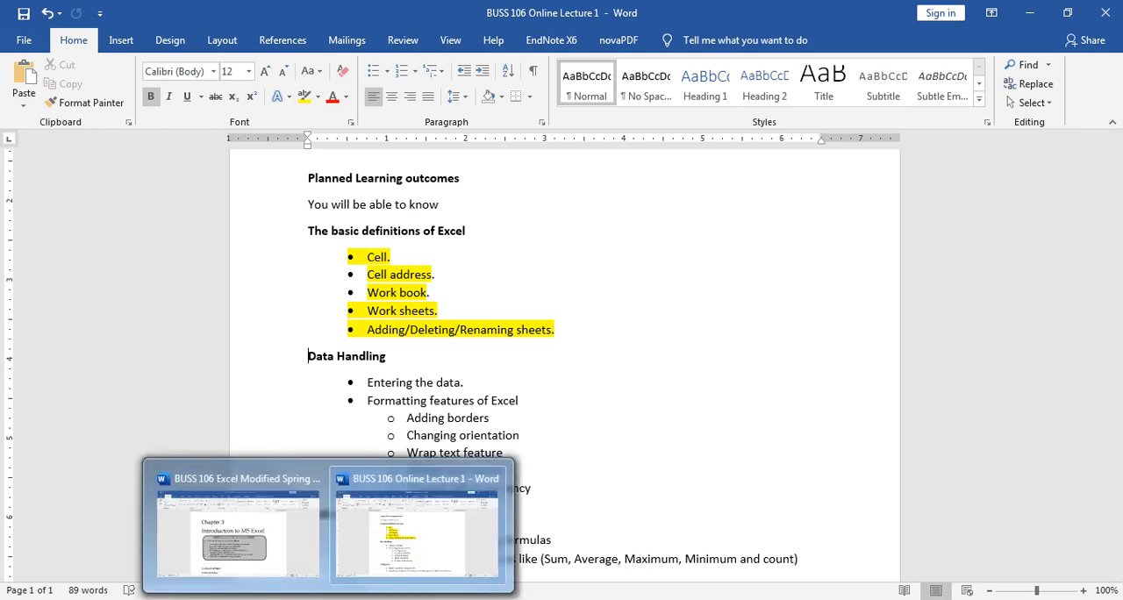
{"action": "left_click", "coordinate": [238, 532]}
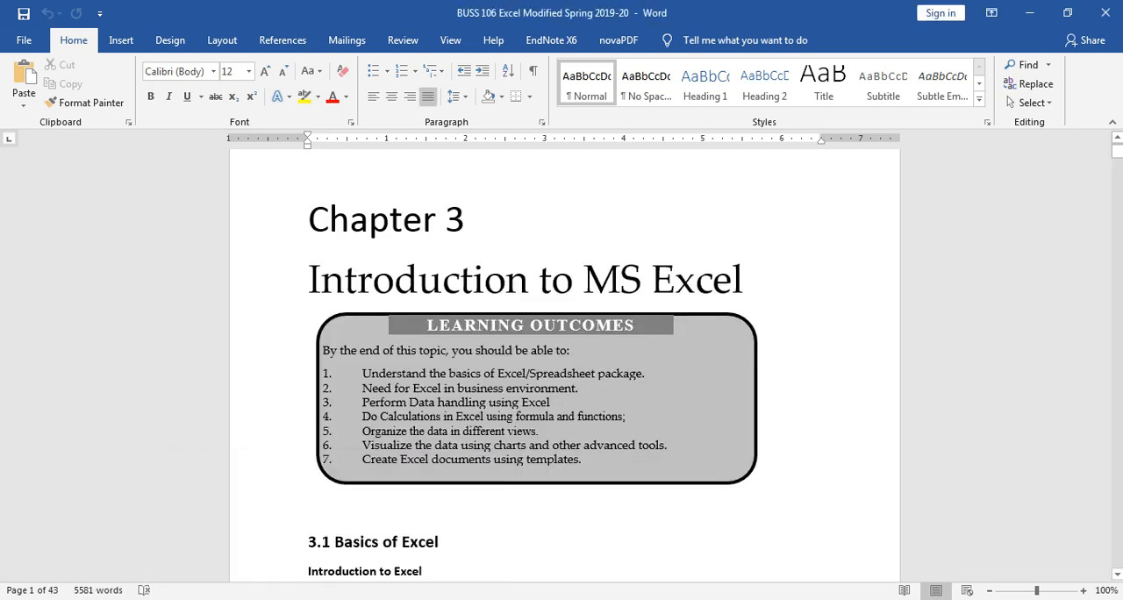
{"action": "left_click_drag", "start_coordinate": [1116, 151], "coordinate": [1116, 167]}
{"action": "left_click_drag", "start_coordinate": [1116, 170], "coordinate": [1116, 208]}
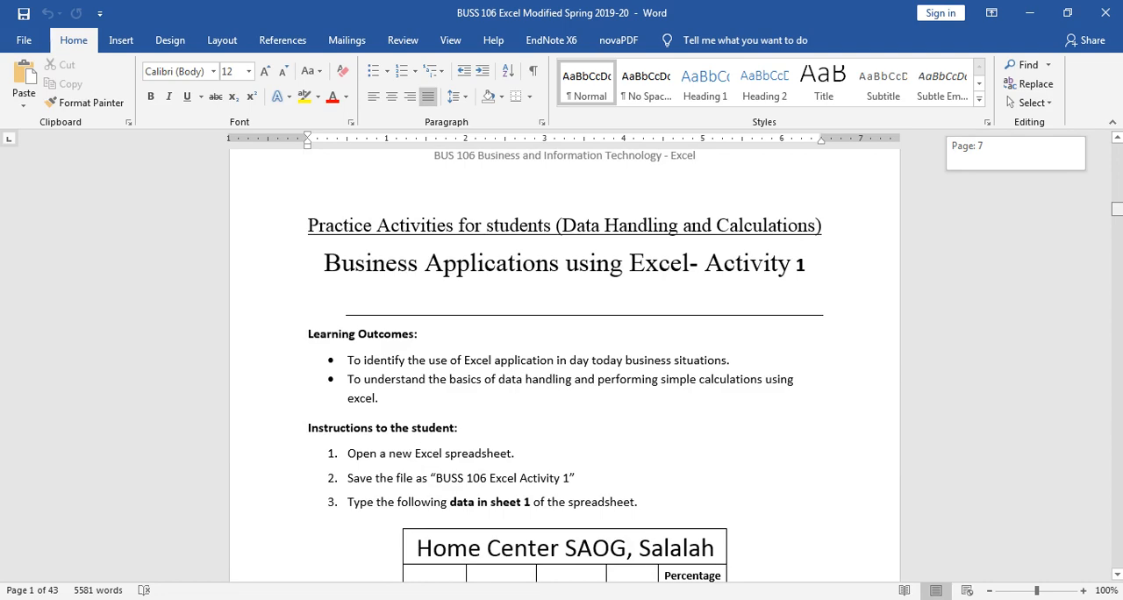
Step: Copy the whole Home Center SAOG, Salalah table below instruction 3 of Activity 1
{"action": "left_click_drag", "start_coordinate": [1116, 208], "coordinate": [1116, 212]}
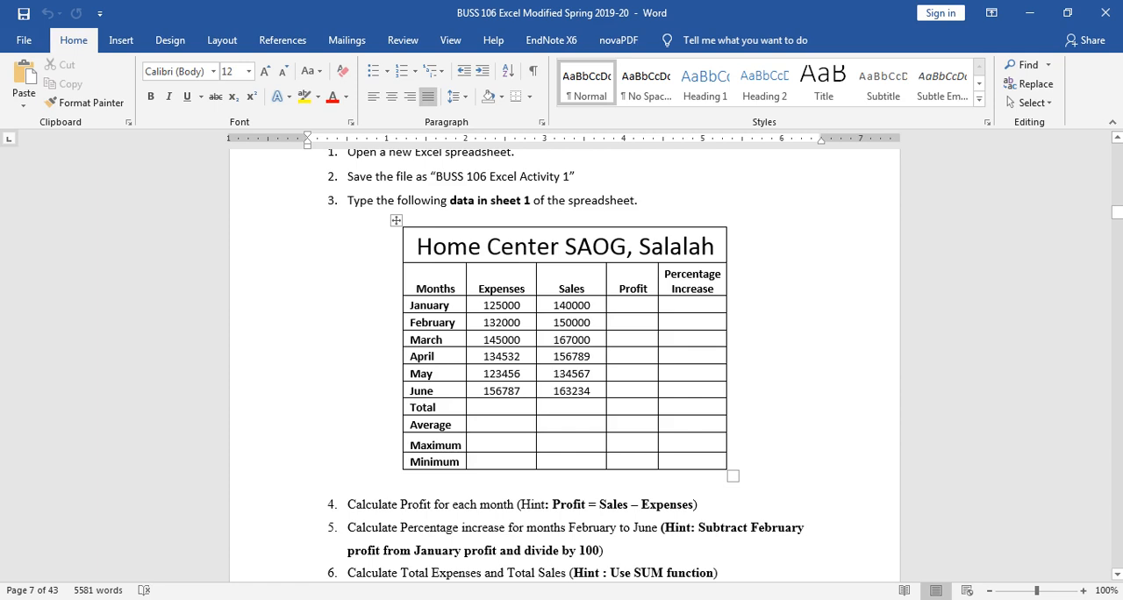
{"action": "left_click", "coordinate": [396, 220]}
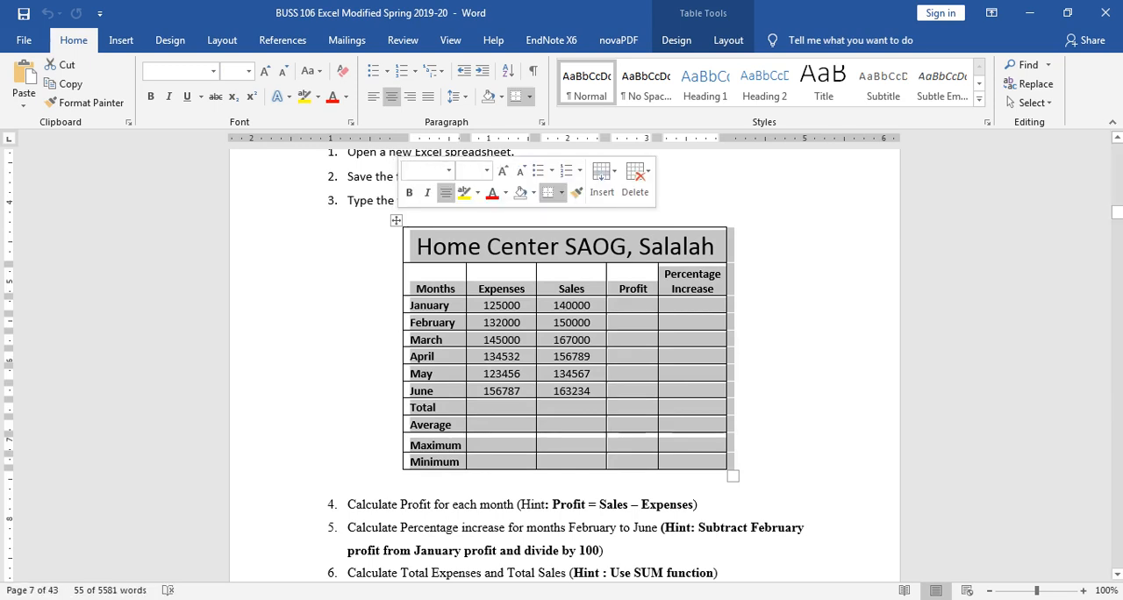
{"action": "right_click", "coordinate": [396, 220]}
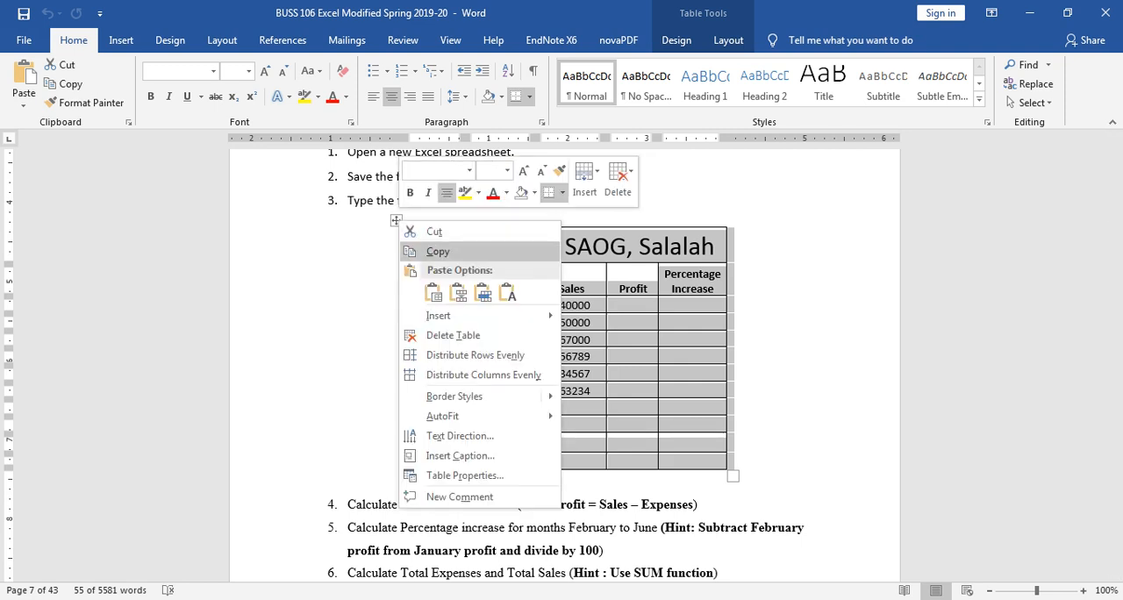
{"action": "left_click", "coordinate": [438, 251]}
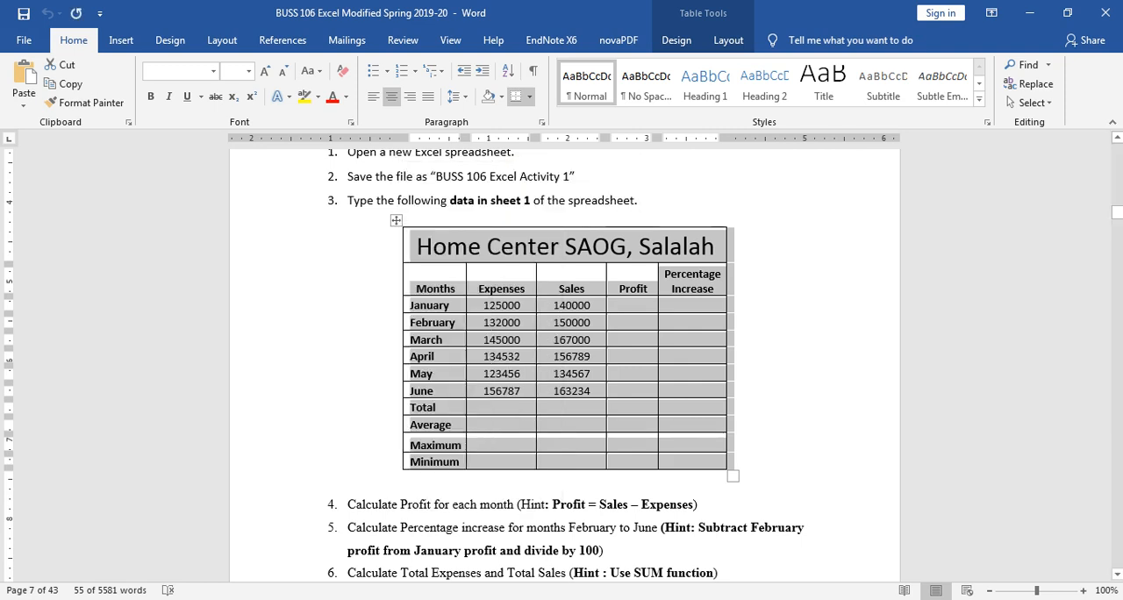
Step: Switch to the Excel workbook Book1 and paste the copied table at cell A1 with source formatting kept
{"action": "mouse_move", "coordinate": [197, 598]}
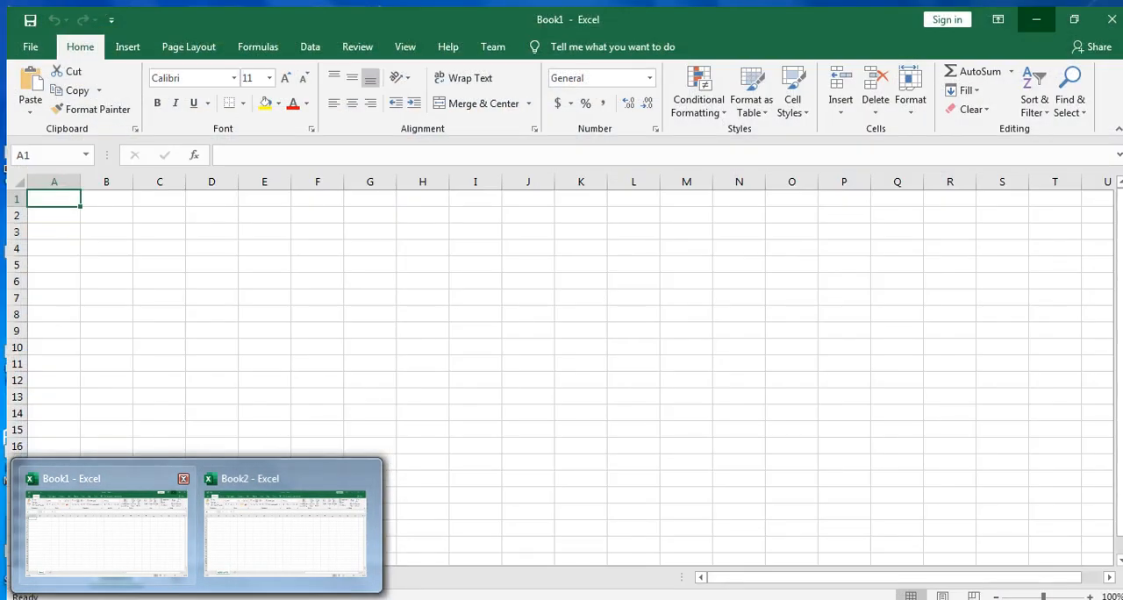
{"action": "left_click", "coordinate": [114, 548]}
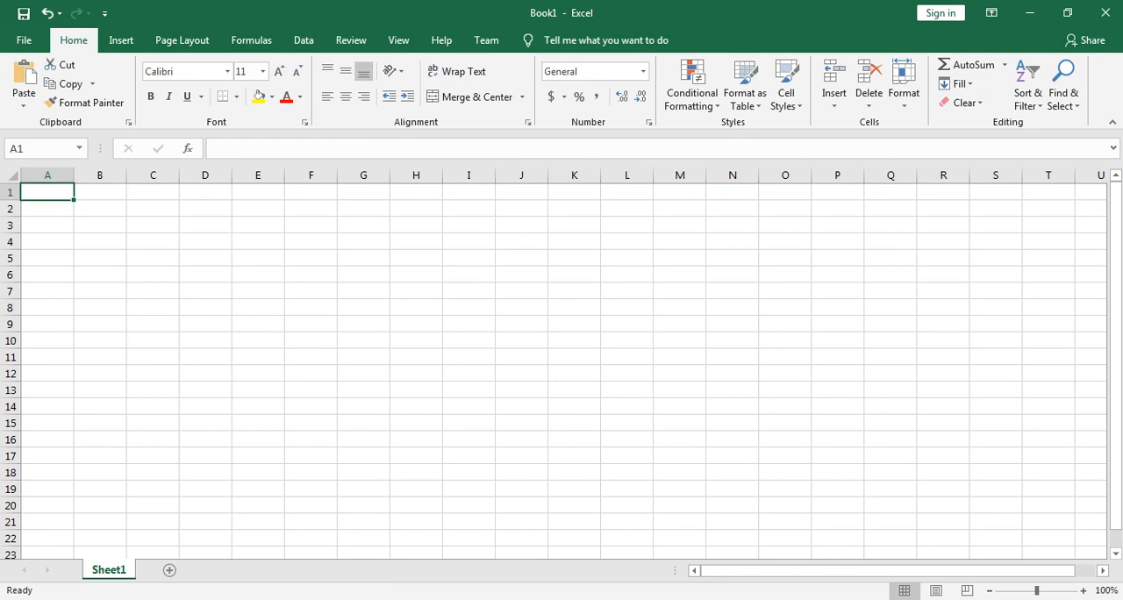
{"action": "right_click", "coordinate": [54, 193]}
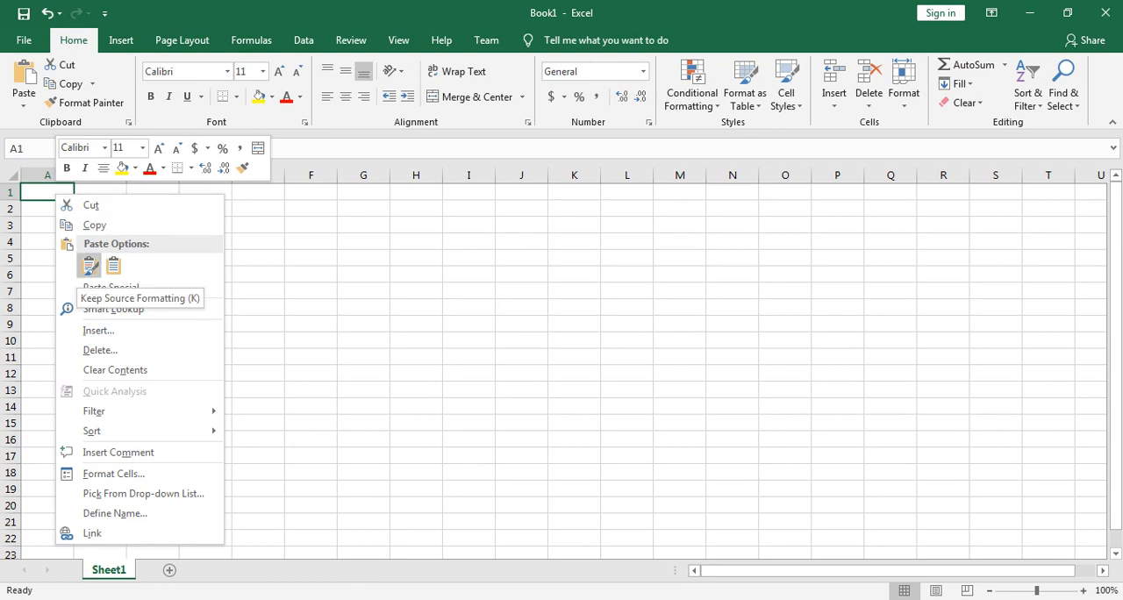
{"action": "left_click", "coordinate": [88, 266]}
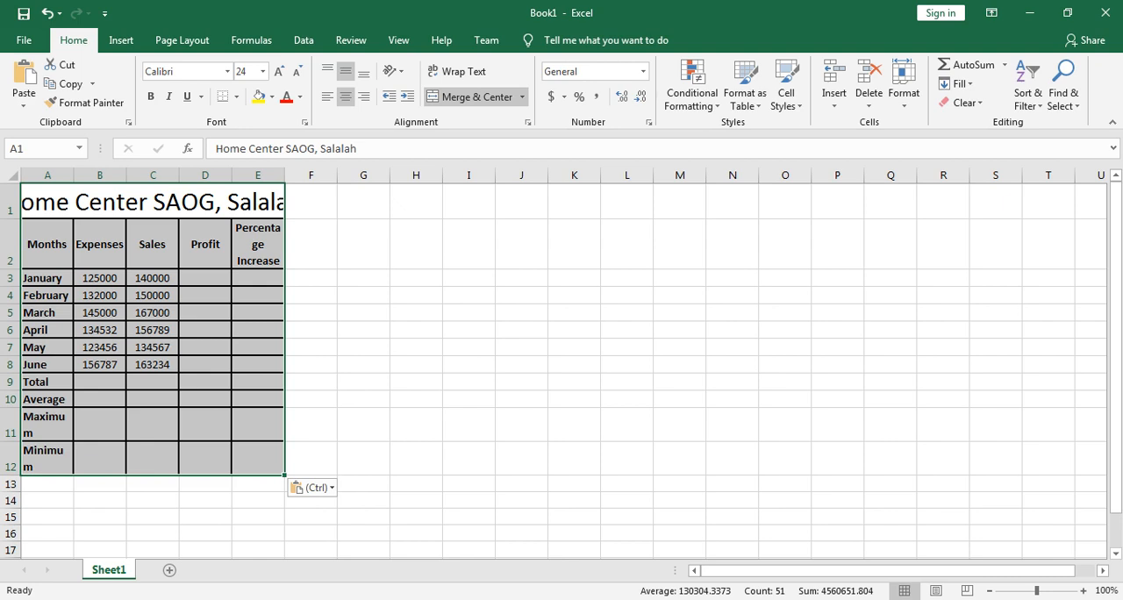
Step: Widen column E until the title fits in full, and column A until Maximum and Minimum fit on one line
{"action": "left_click", "coordinate": [153, 202]}
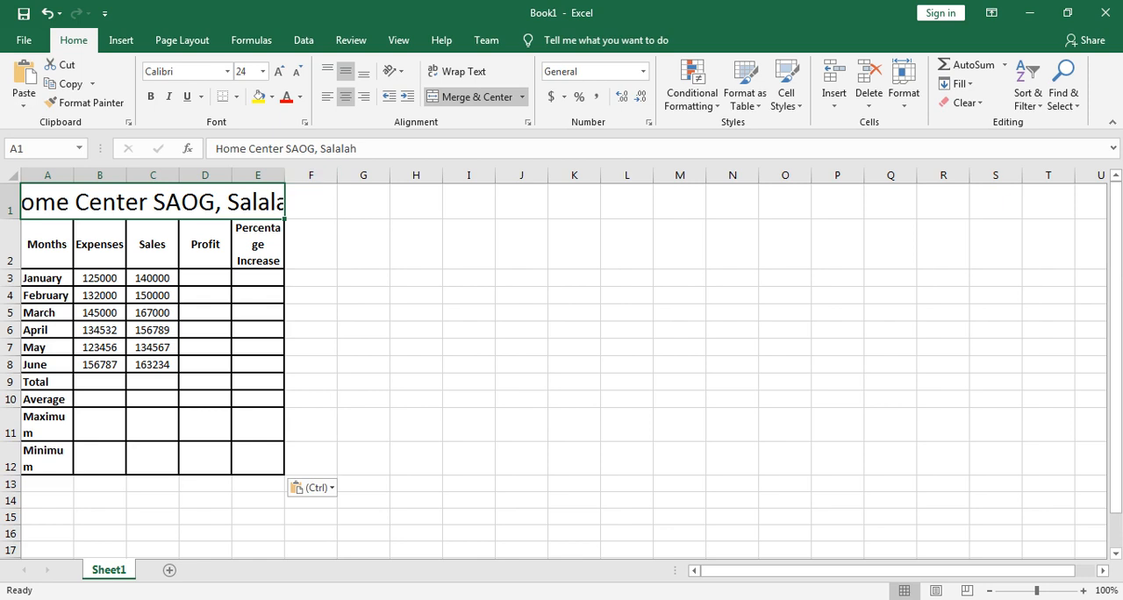
{"action": "left_click_drag", "start_coordinate": [284, 175], "coordinate": [366, 175]}
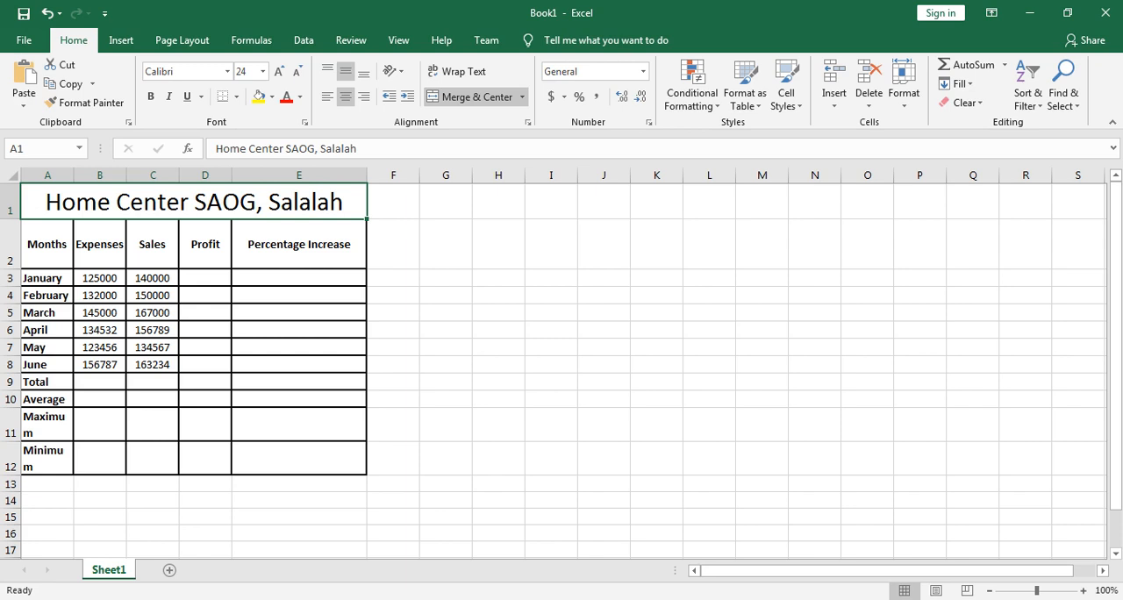
{"action": "left_click_drag", "start_coordinate": [73, 175], "coordinate": [73, 176]}
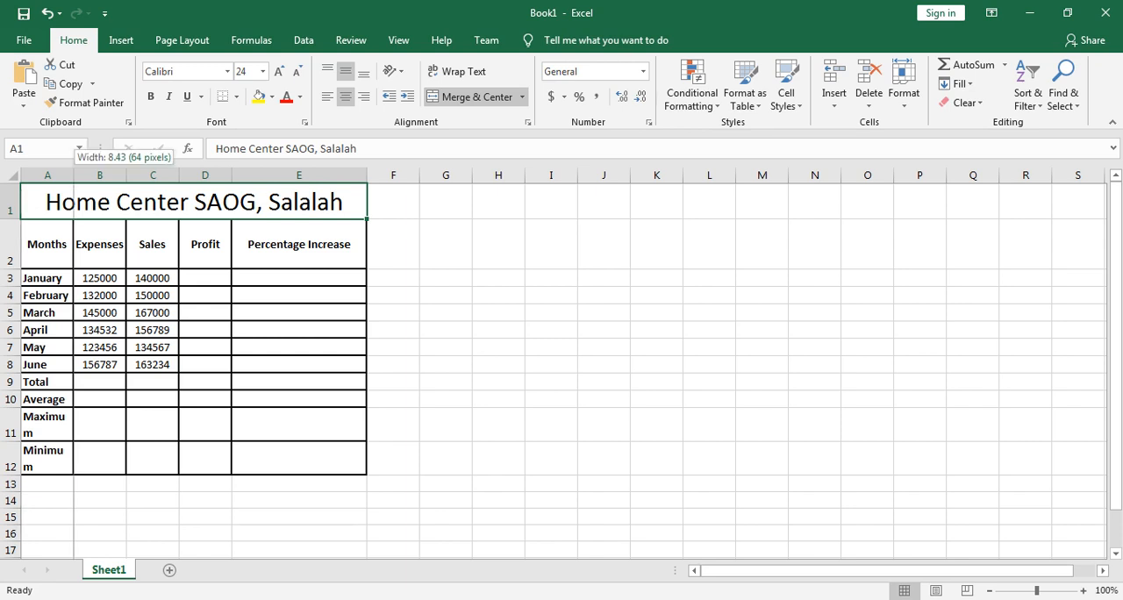
{"action": "left_click_drag", "start_coordinate": [73, 176], "coordinate": [84, 175]}
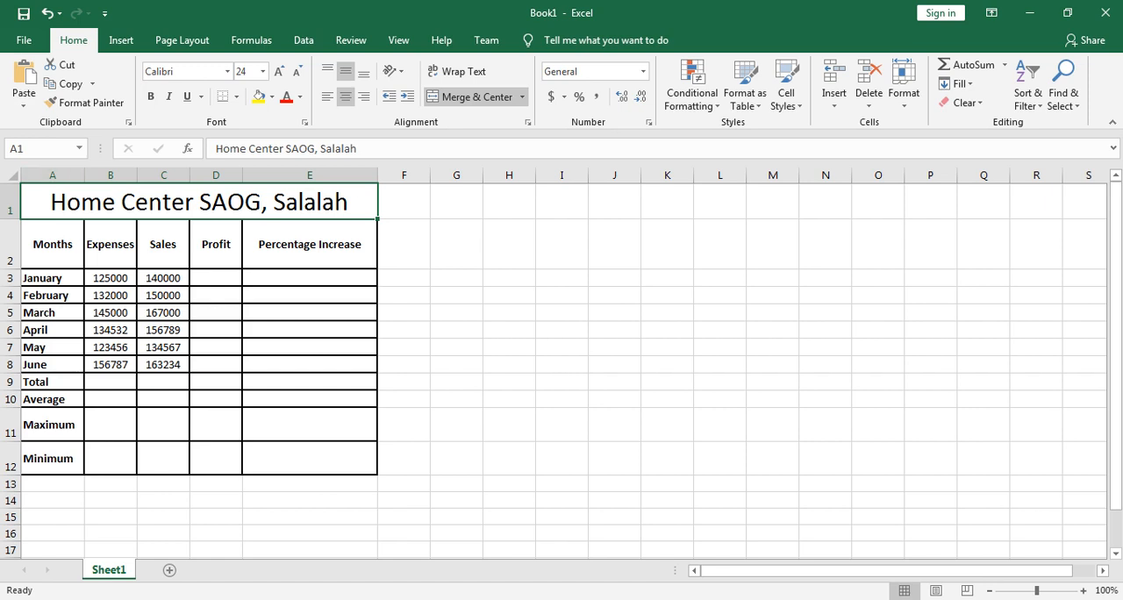
Step: Remove all borders from the pasted table in A1:E12
{"action": "left_click_drag", "start_coordinate": [199, 202], "coordinate": [303, 461]}
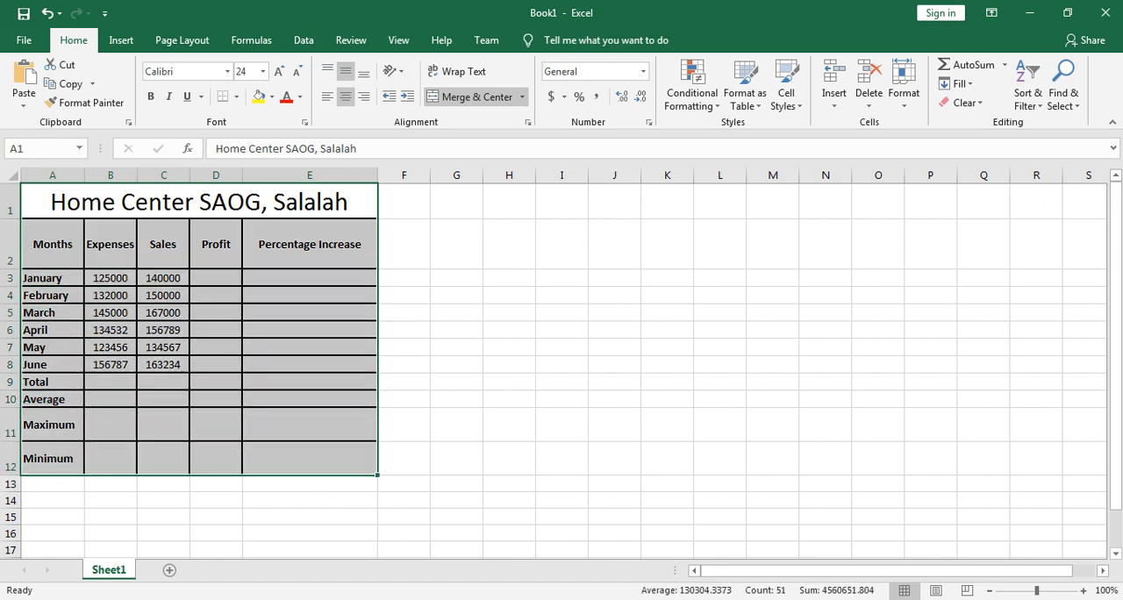
{"action": "left_click", "coordinate": [235, 97]}
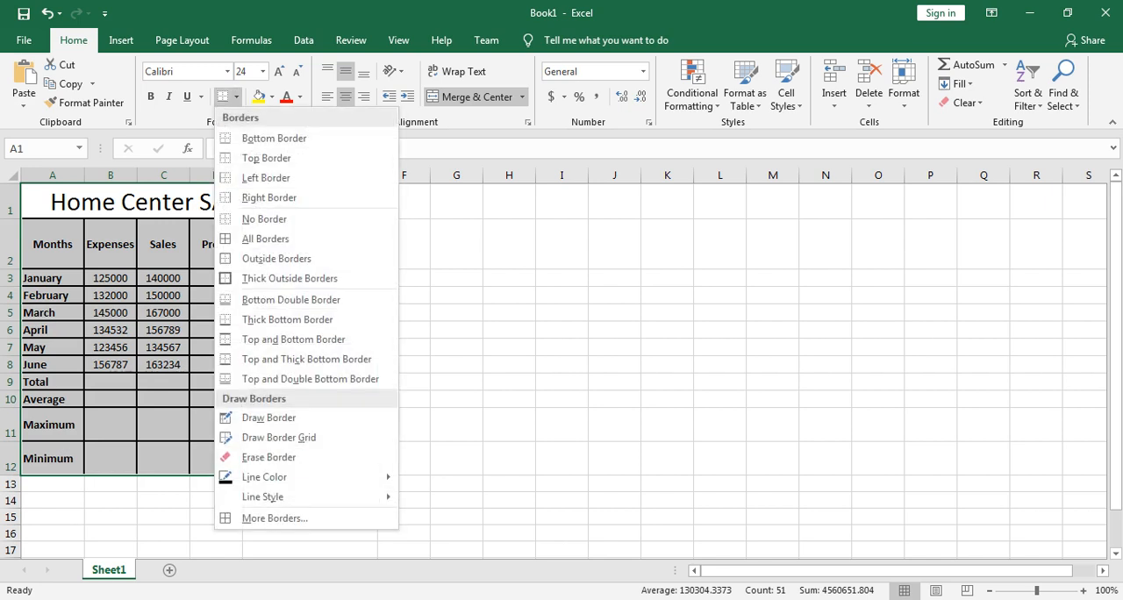
{"action": "left_click", "coordinate": [264, 219]}
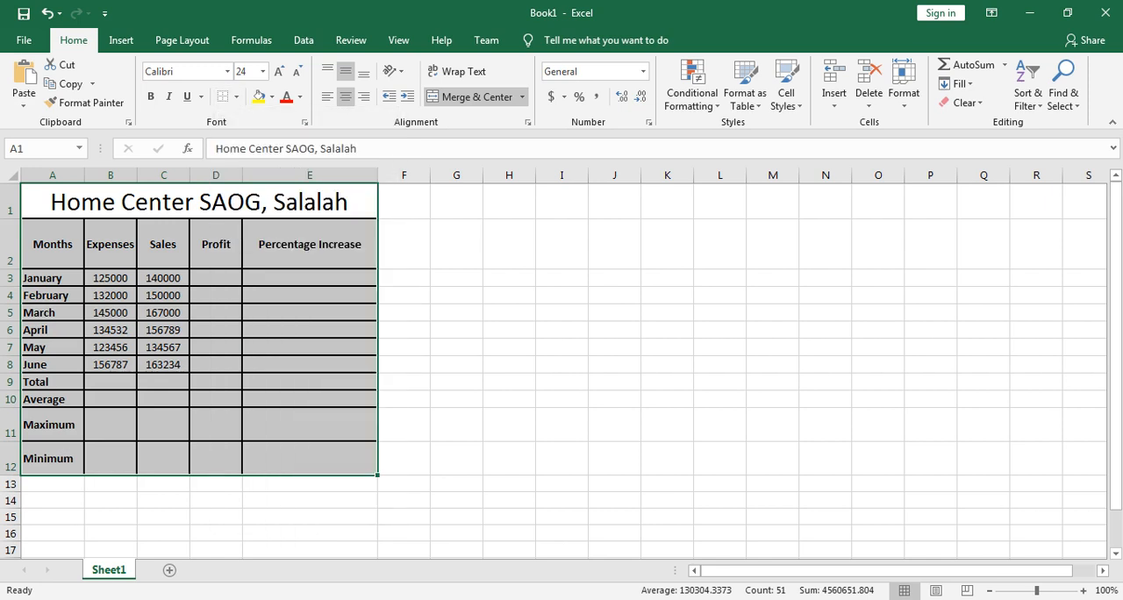
{"action": "left_click", "coordinate": [457, 277]}
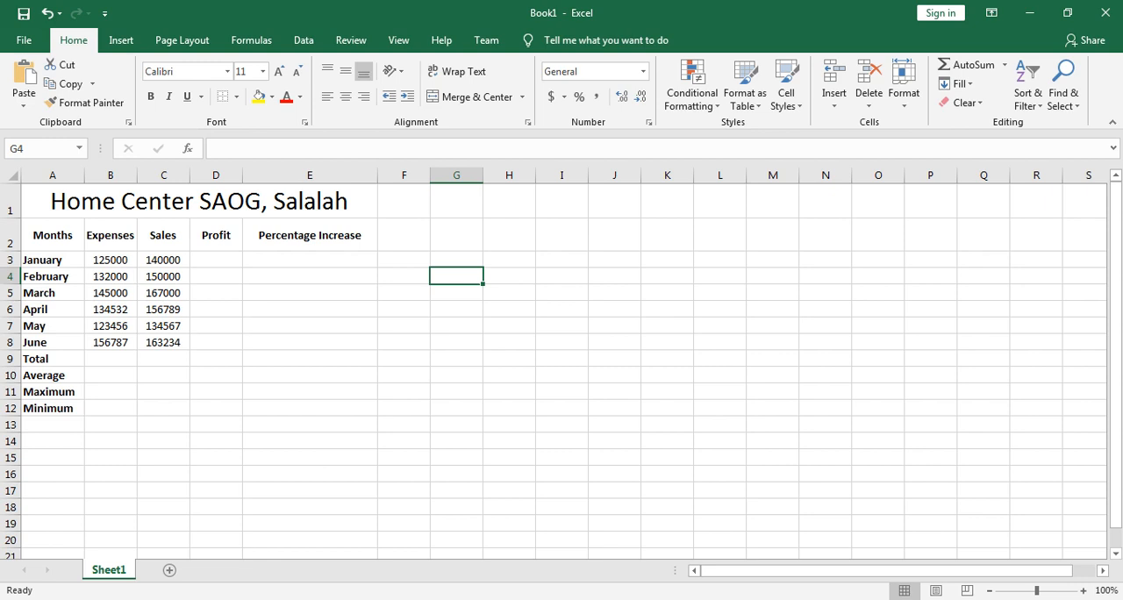
Step: Unmerge the title cell Home Center SAOG, Salalah in row 1
{"action": "left_click", "coordinate": [199, 201]}
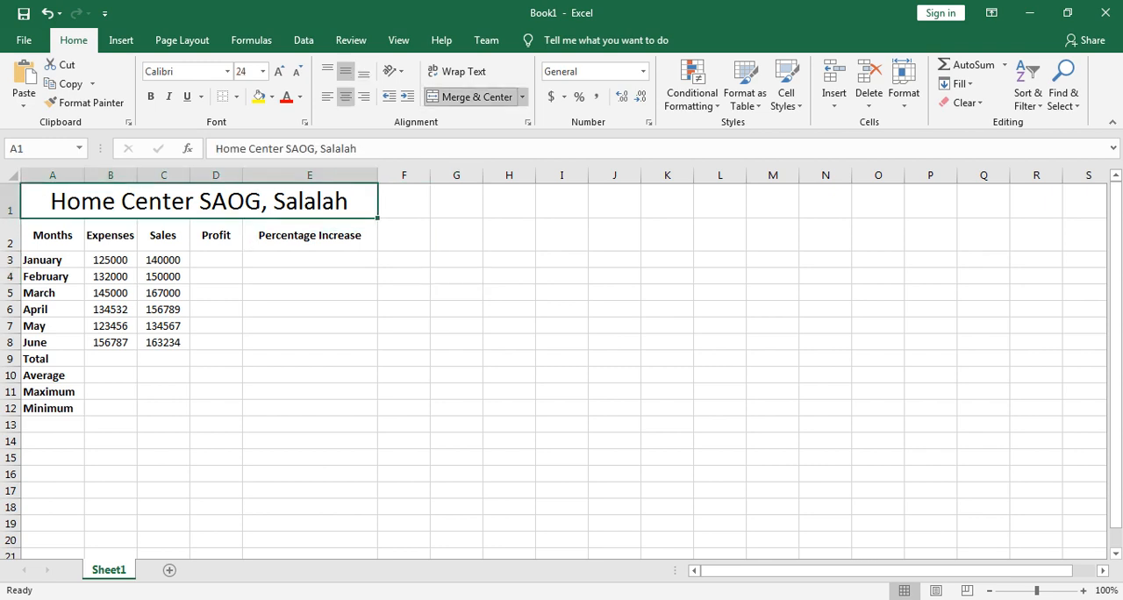
{"action": "left_click", "coordinate": [468, 96]}
{"action": "left_click", "coordinate": [309, 342]}
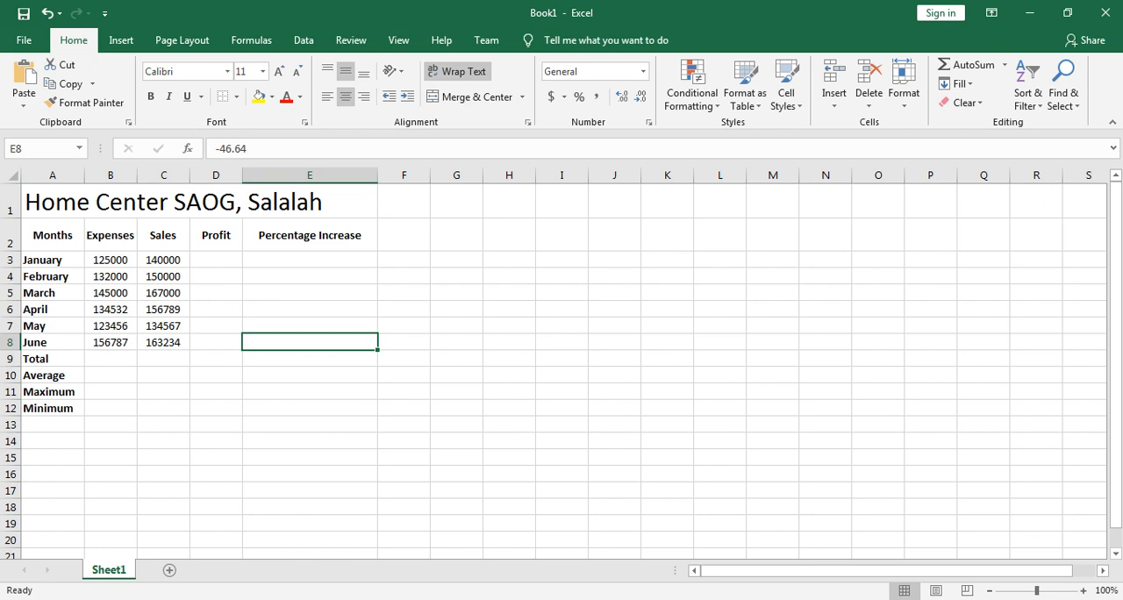
Step: Apply All Borders to the table range A1:E12
{"action": "left_click_drag", "start_coordinate": [53, 202], "coordinate": [310, 408]}
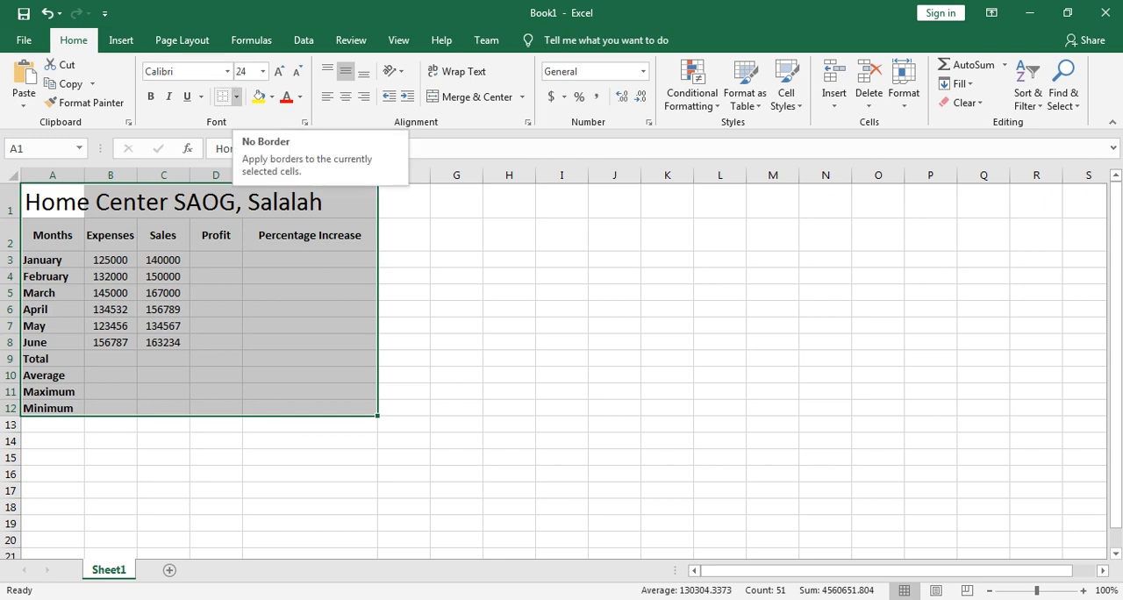
{"action": "left_click", "coordinate": [235, 96]}
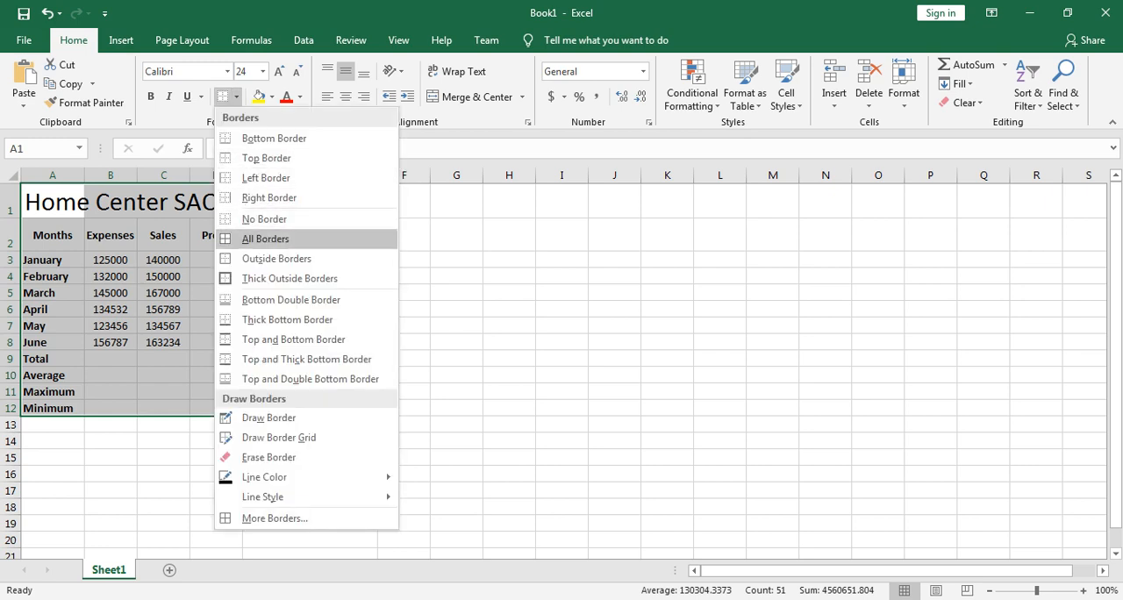
{"action": "left_click", "coordinate": [263, 239]}
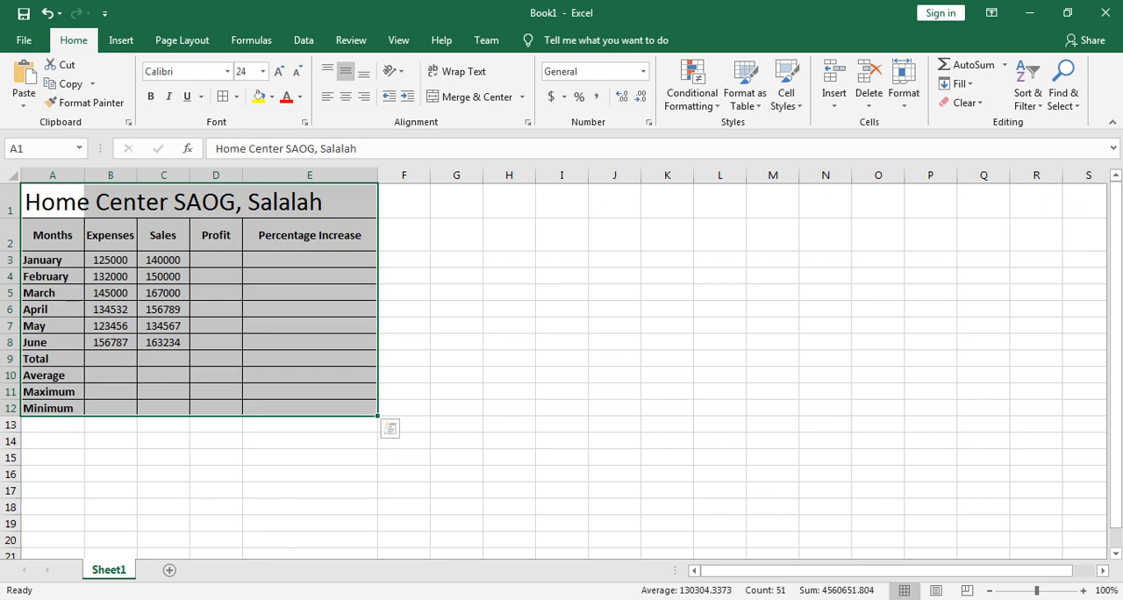
{"action": "left_click", "coordinate": [456, 276]}
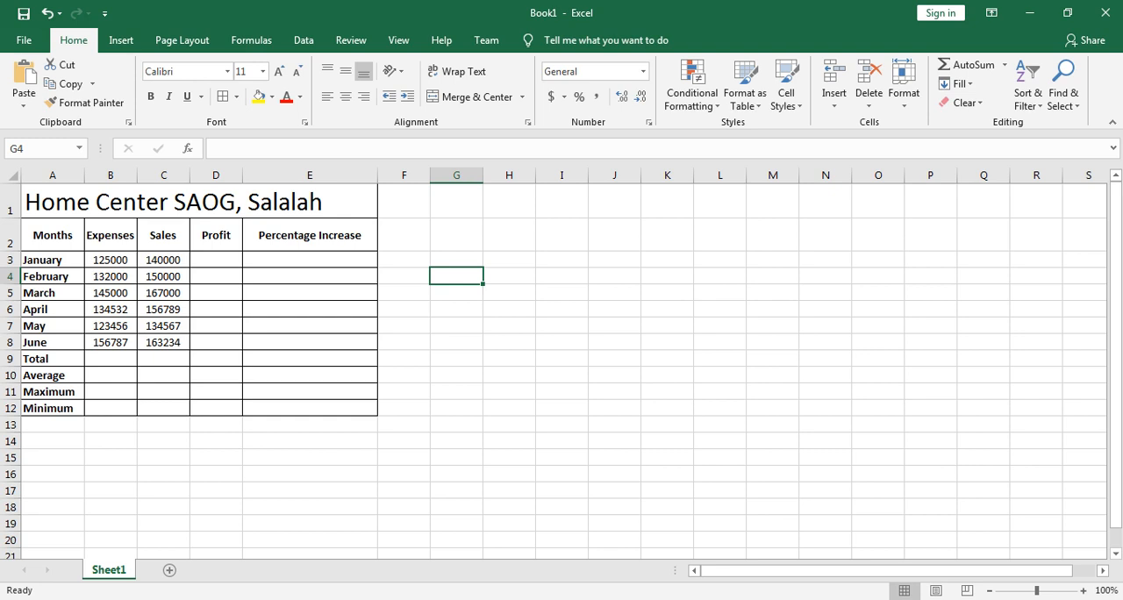
Step: Narrow column E, and turn Wrap Text off and back on for the Percentage Increase header in E2
{"action": "left_click_drag", "start_coordinate": [377, 174], "coordinate": [318, 175]}
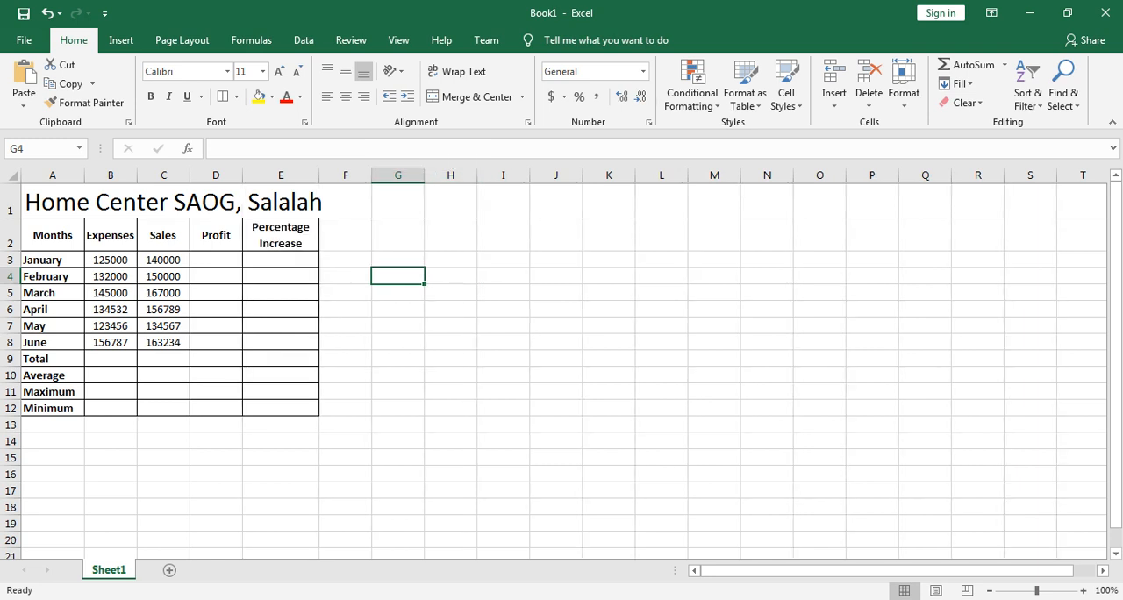
{"action": "left_click", "coordinate": [280, 235]}
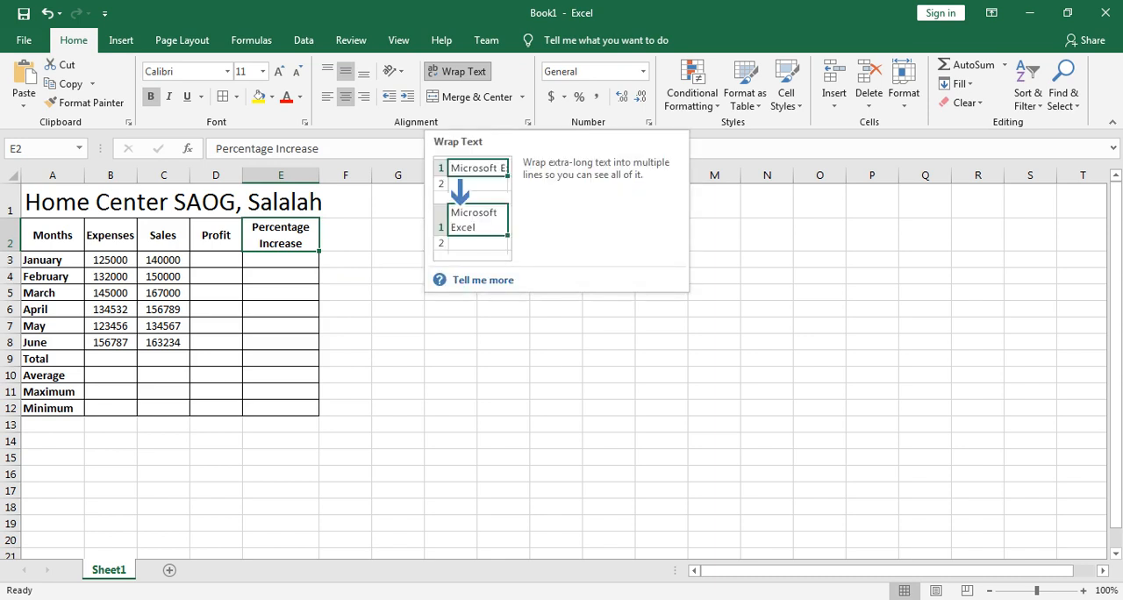
{"action": "left_click", "coordinate": [456, 71]}
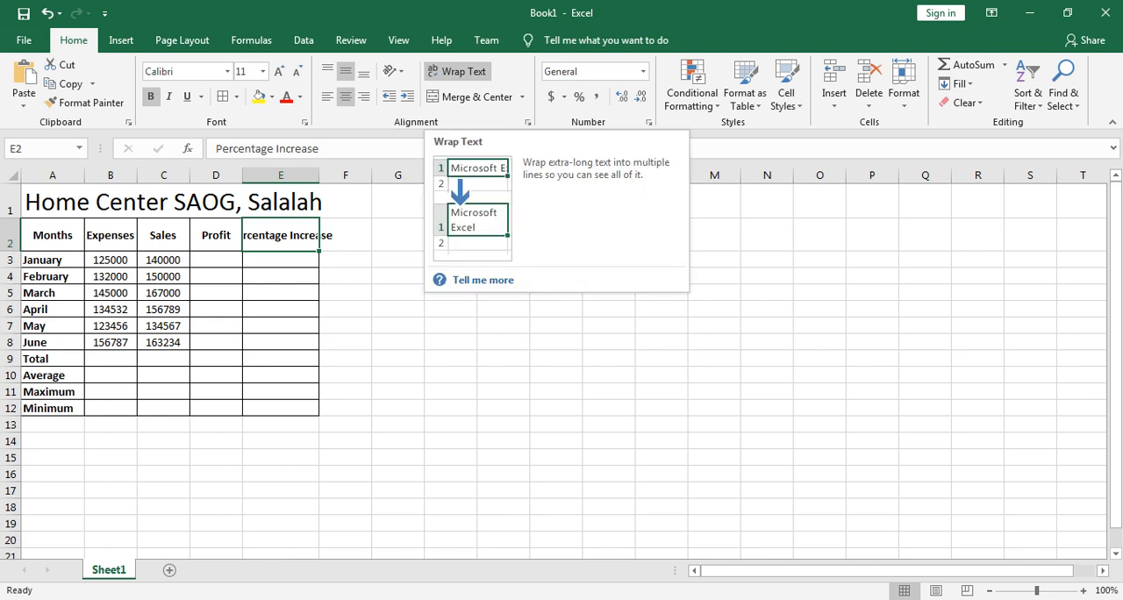
{"action": "left_click", "coordinate": [457, 71]}
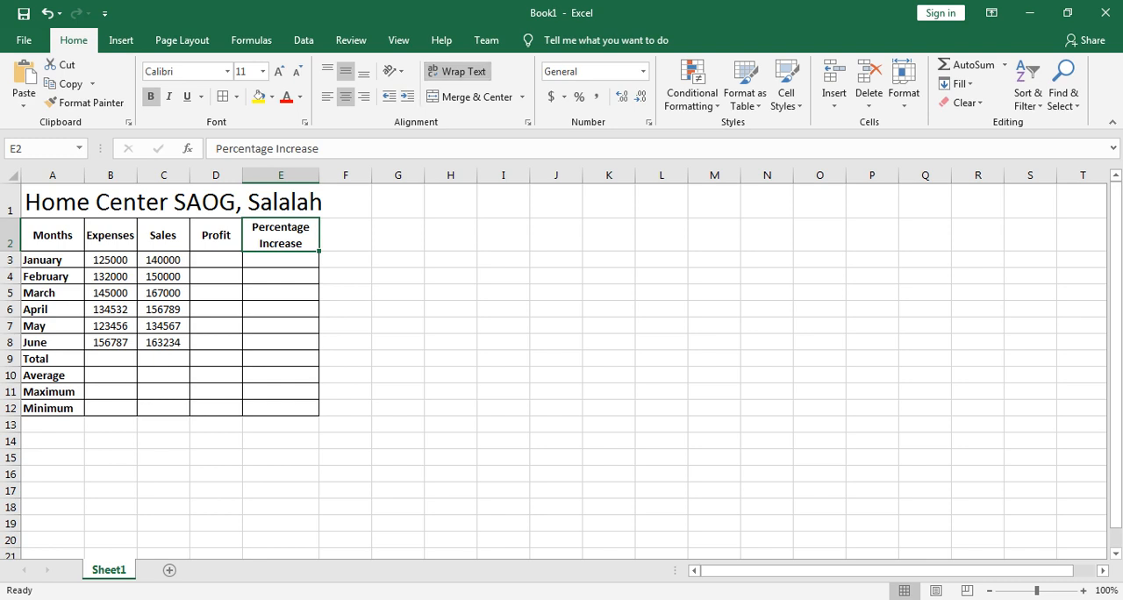
Step: Widen column E and narrow it again so the E2 header wraps onto two lines, toggling its Wrap Text off and on
{"action": "left_click_drag", "start_coordinate": [318, 174], "coordinate": [370, 175]}
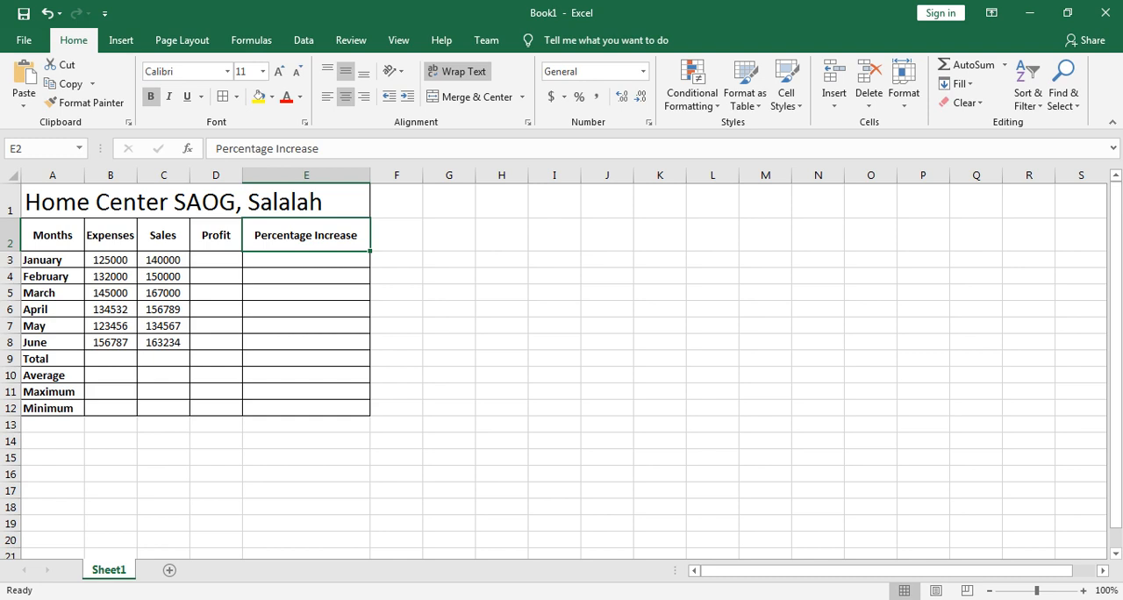
{"action": "left_click_drag", "start_coordinate": [370, 175], "coordinate": [314, 174]}
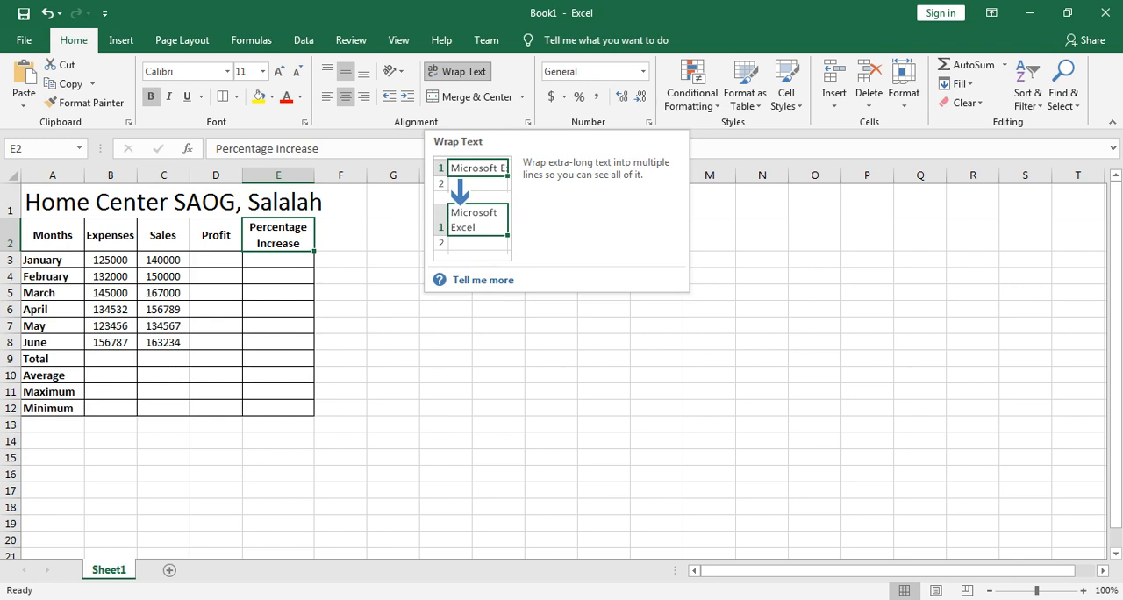
{"action": "left_click", "coordinate": [456, 71]}
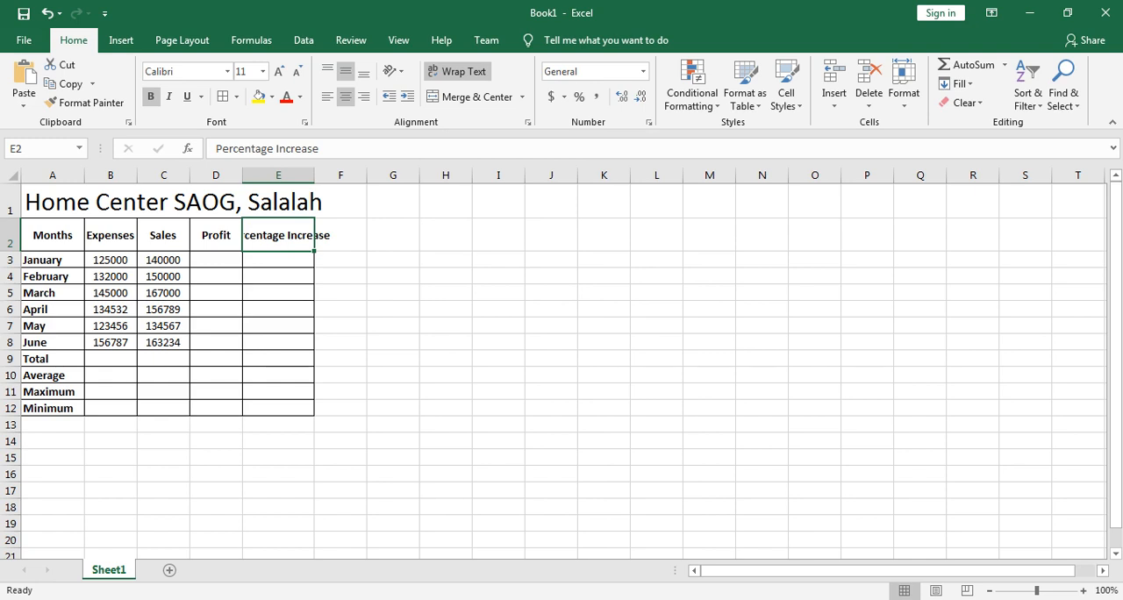
{"action": "left_click", "coordinate": [456, 71]}
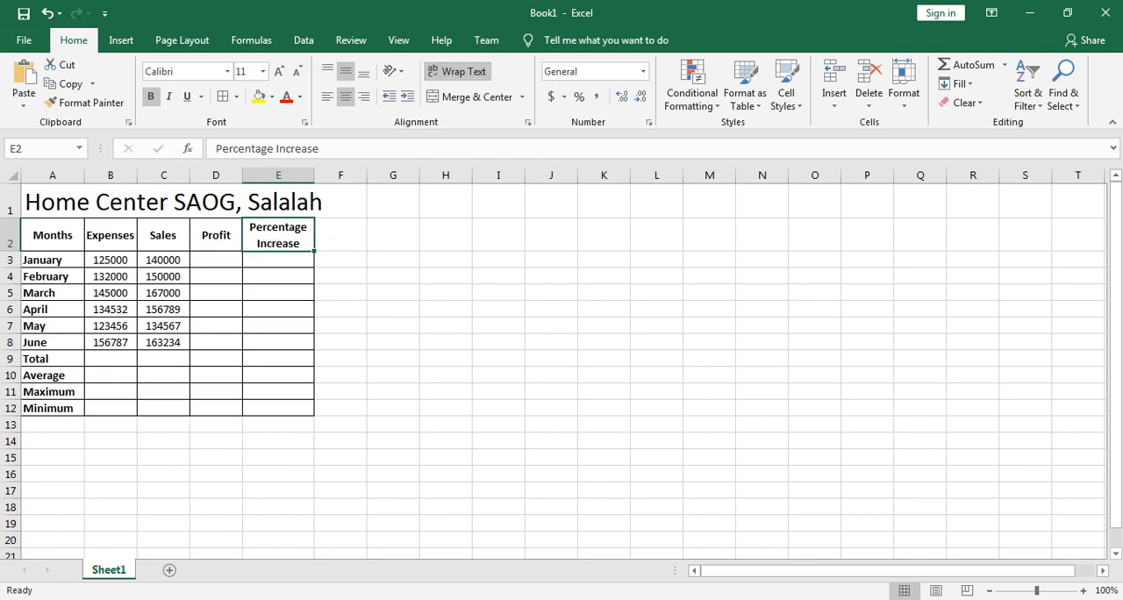
Step: Merge and center the title Home Center SAOG, Salalah across A1:E1, and widen column E so the whole title fits
{"action": "left_click", "coordinate": [52, 202]}
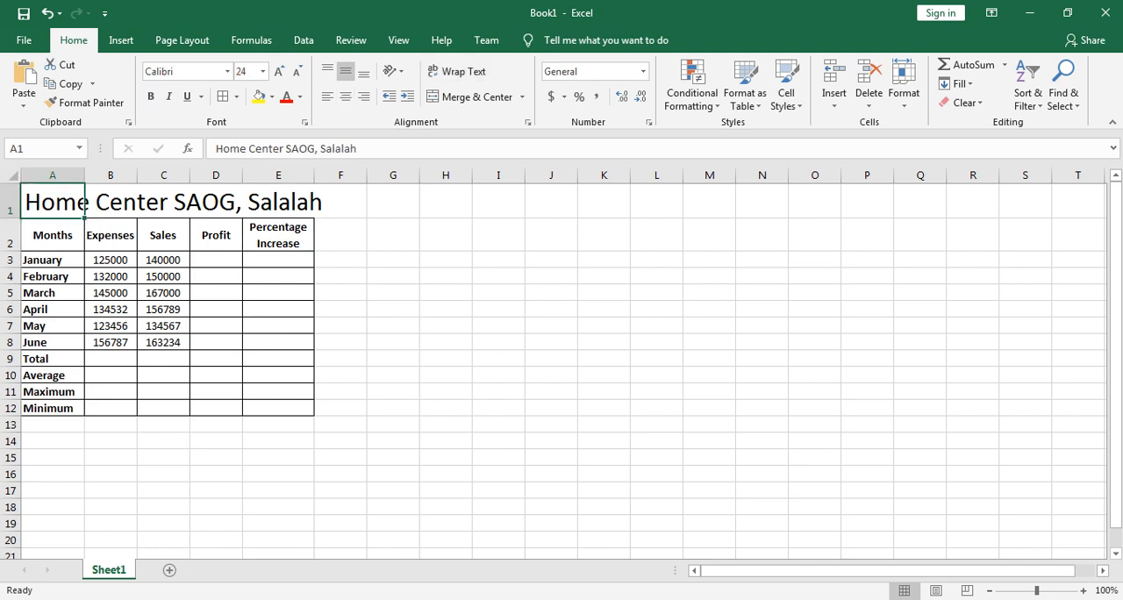
{"action": "left_click", "coordinate": [111, 201]}
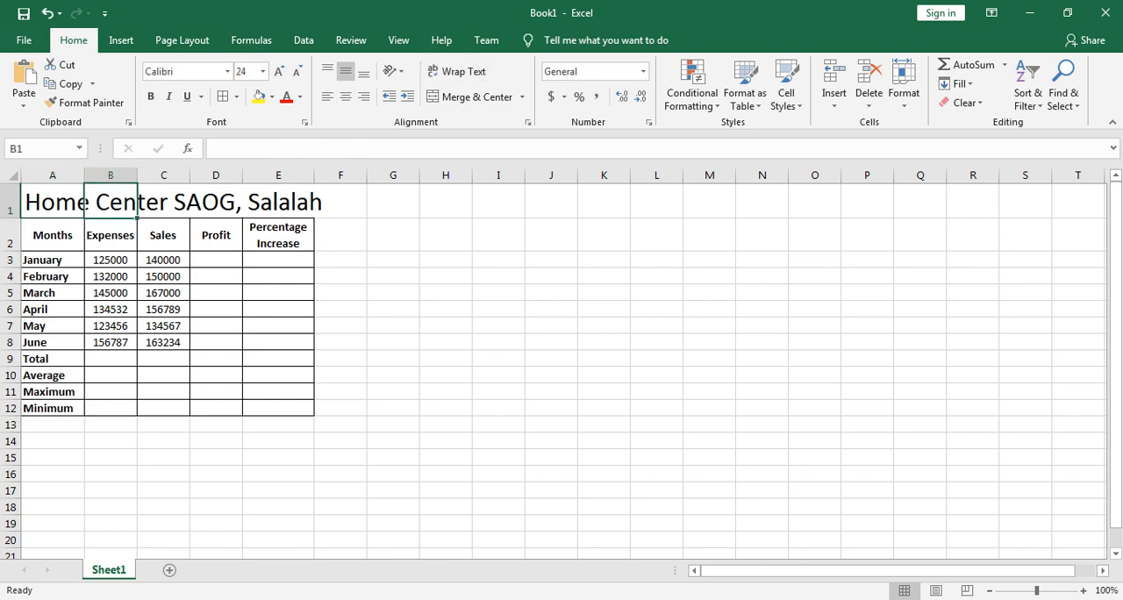
{"action": "left_click", "coordinate": [163, 202]}
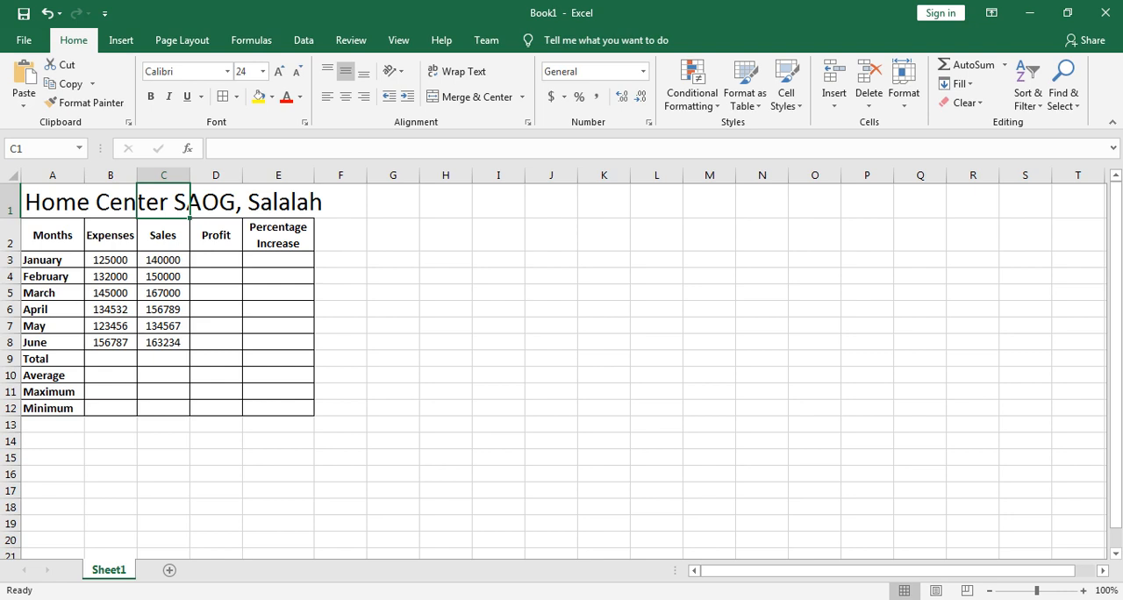
{"action": "left_click", "coordinate": [216, 201]}
{"action": "left_click", "coordinate": [278, 202]}
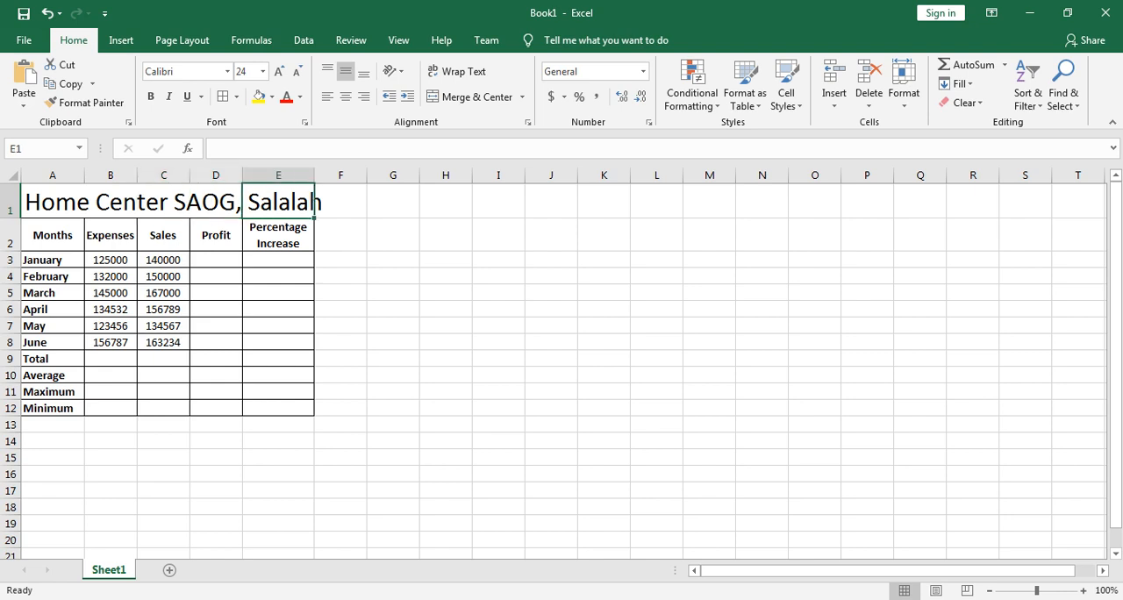
{"action": "left_click_drag", "start_coordinate": [53, 202], "coordinate": [278, 202]}
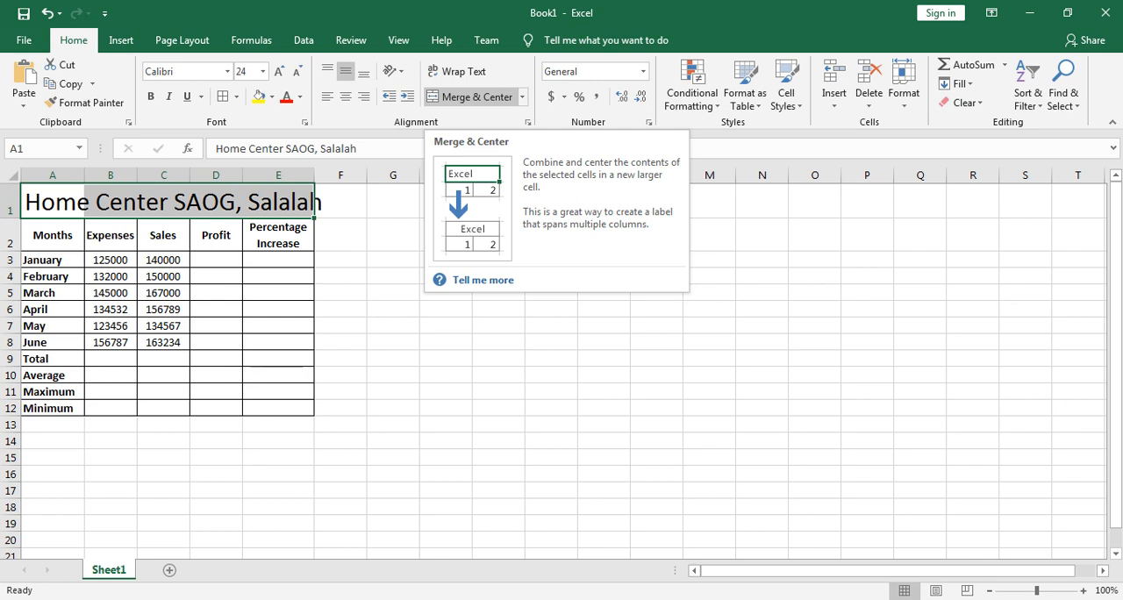
{"action": "left_click", "coordinate": [469, 96]}
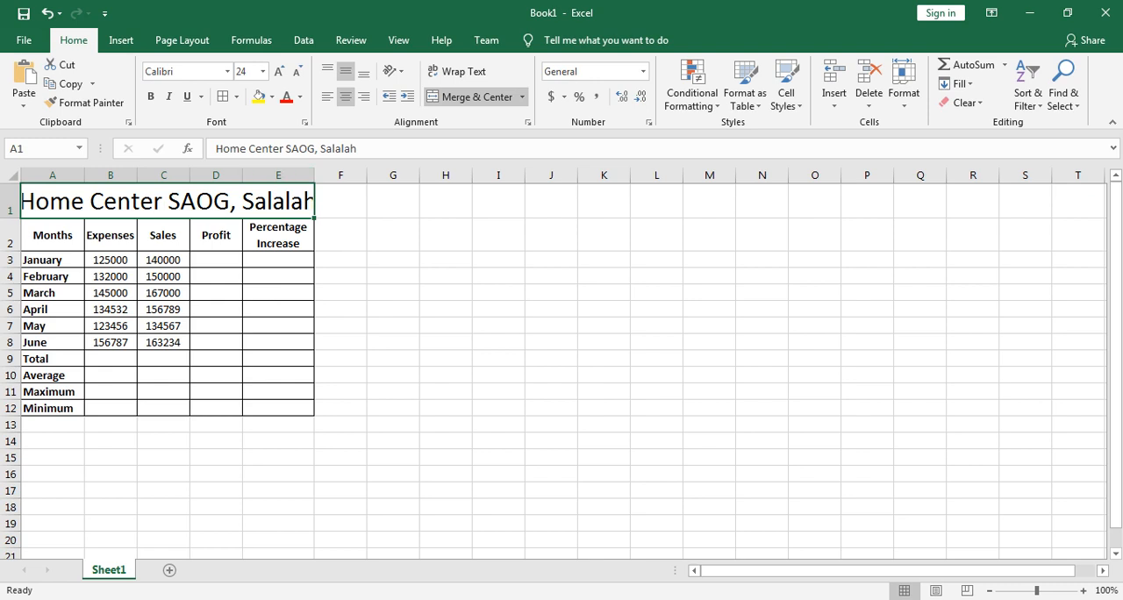
{"action": "left_click_drag", "start_coordinate": [314, 175], "coordinate": [323, 175]}
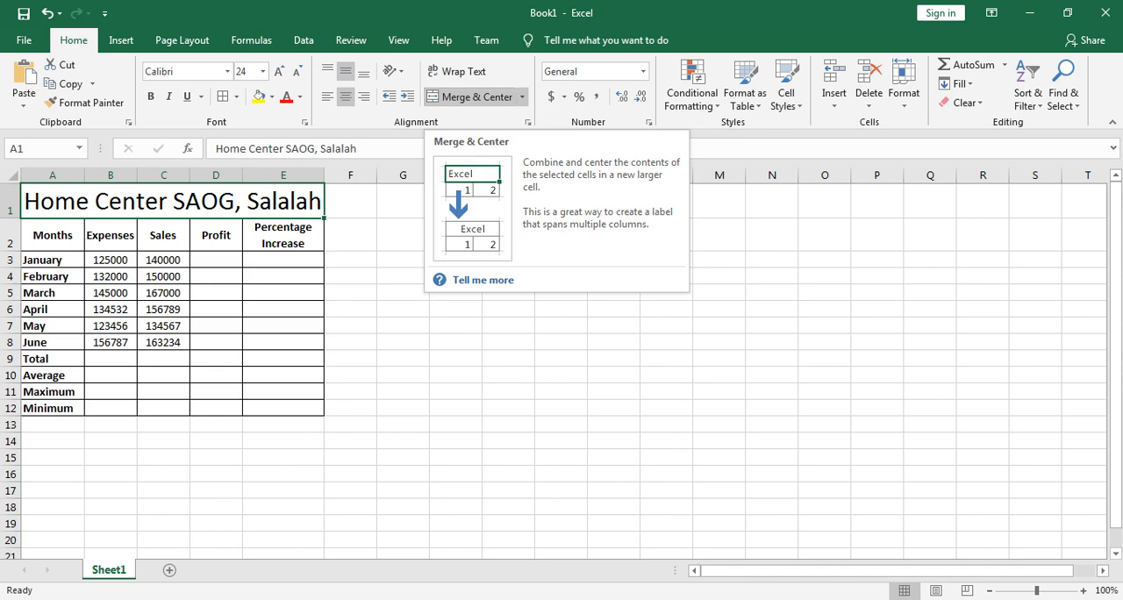
Step: Rotate the header text in A2:E2 up and increase the height of row 2 so each word fits unbroken
{"action": "left_click", "coordinate": [53, 236]}
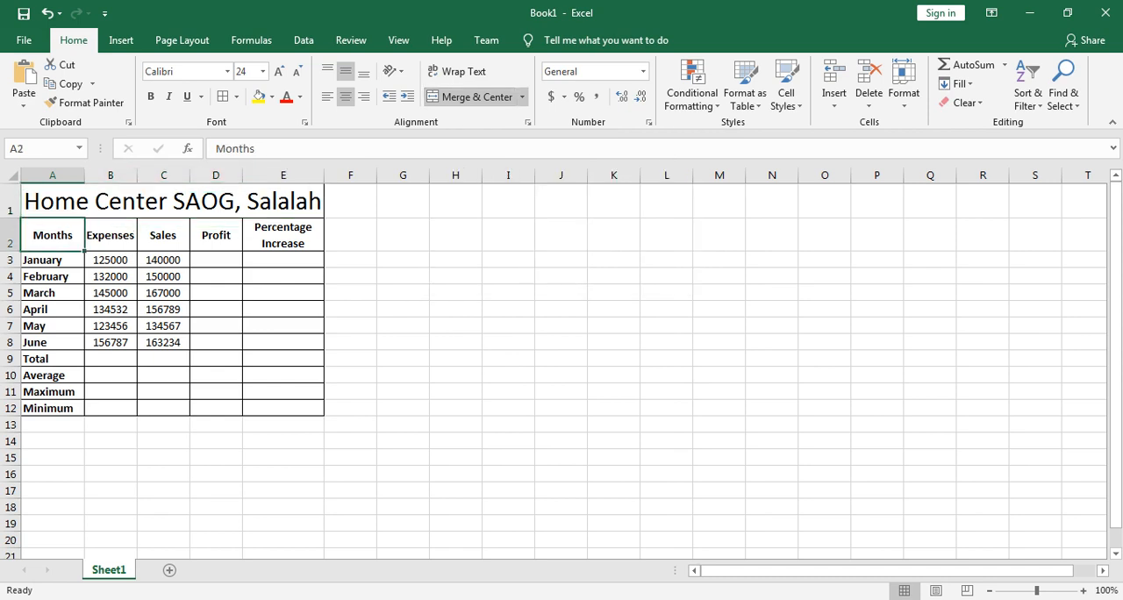
{"action": "left_click_drag", "start_coordinate": [53, 235], "coordinate": [283, 235]}
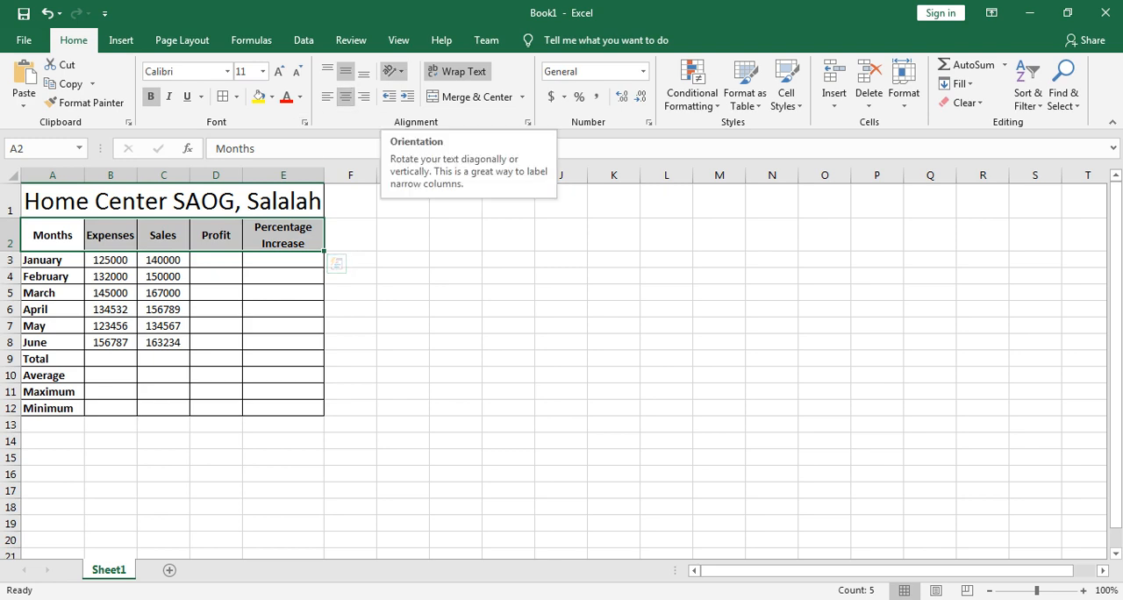
{"action": "left_click", "coordinate": [394, 70]}
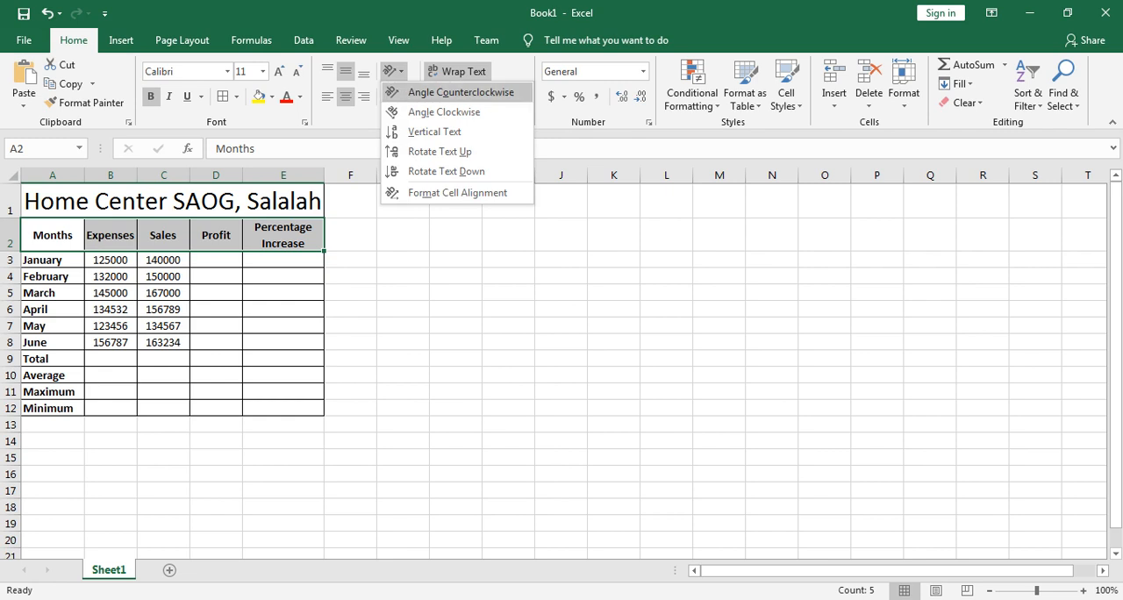
{"action": "left_click", "coordinate": [439, 151]}
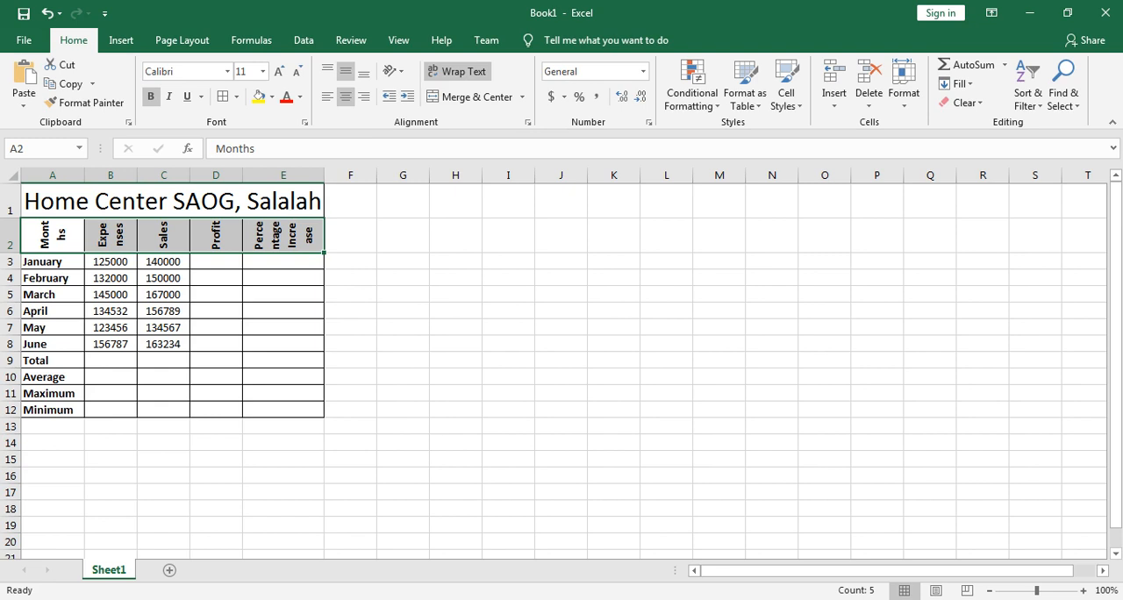
{"action": "left_click_drag", "start_coordinate": [11, 253], "coordinate": [11, 253]}
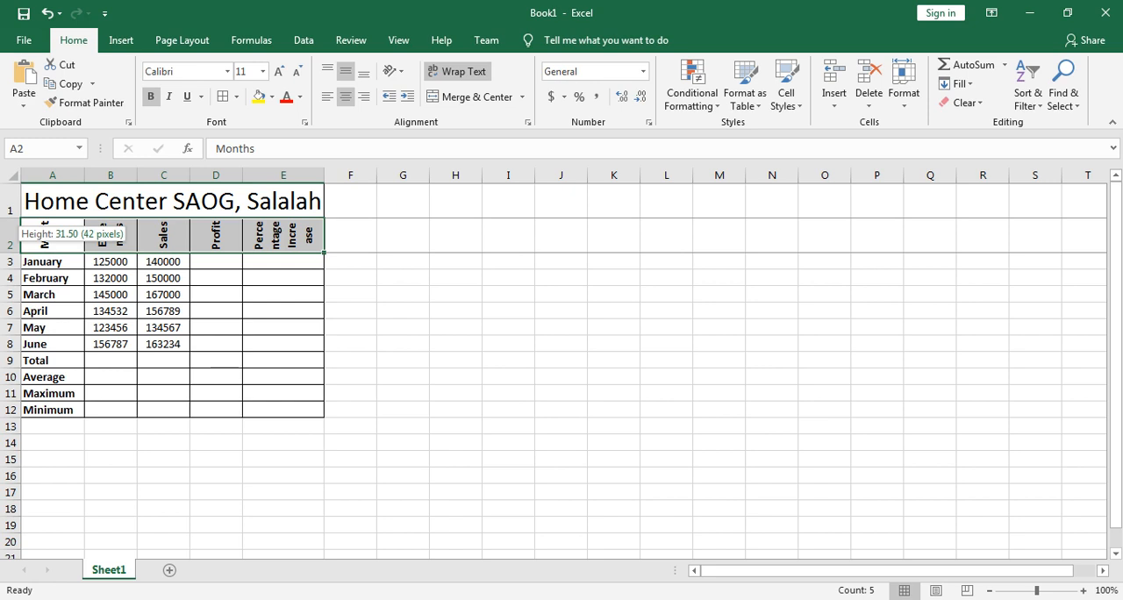
{"action": "left_click_drag", "start_coordinate": [10, 253], "coordinate": [11, 285]}
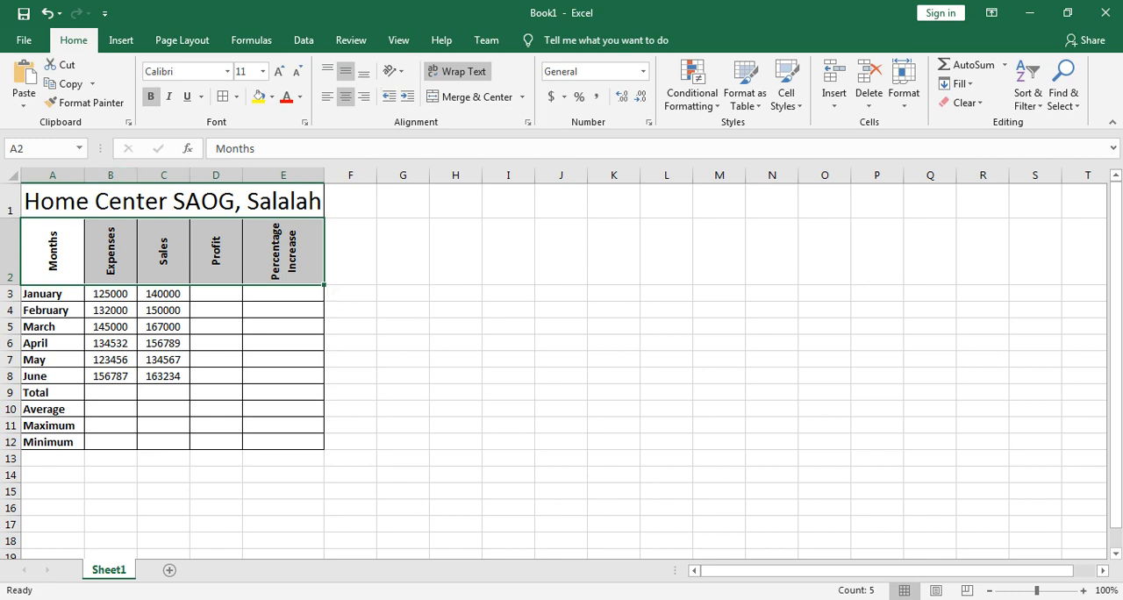
Step: Apply All Borders to the whole table A1:E12, including the merged title, and deselect it
{"action": "left_click_drag", "start_coordinate": [172, 201], "coordinate": [172, 442]}
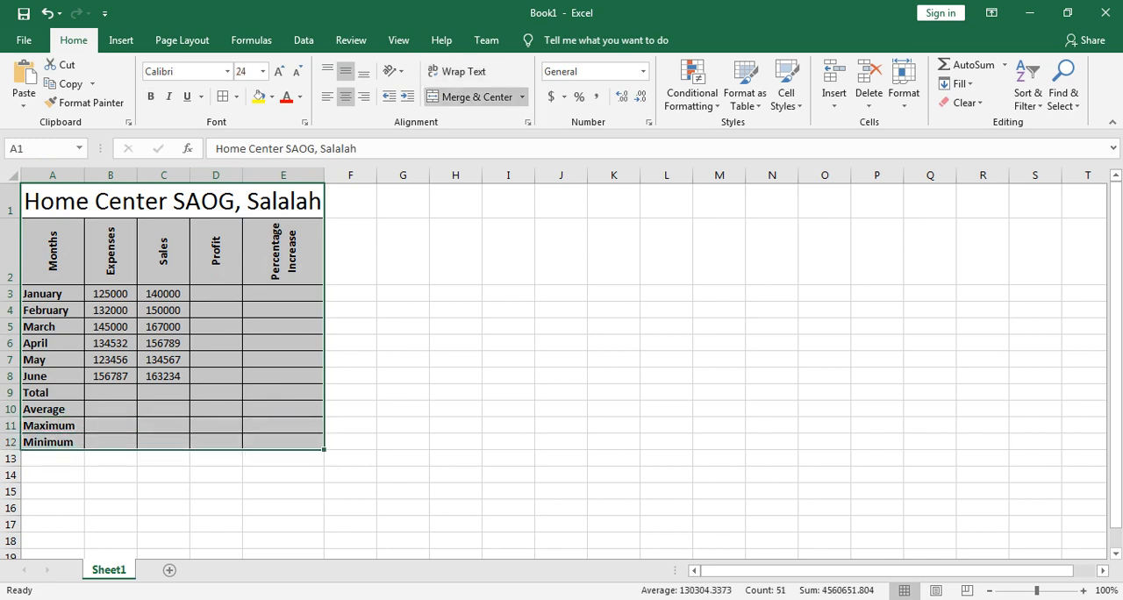
{"action": "left_click", "coordinate": [236, 96]}
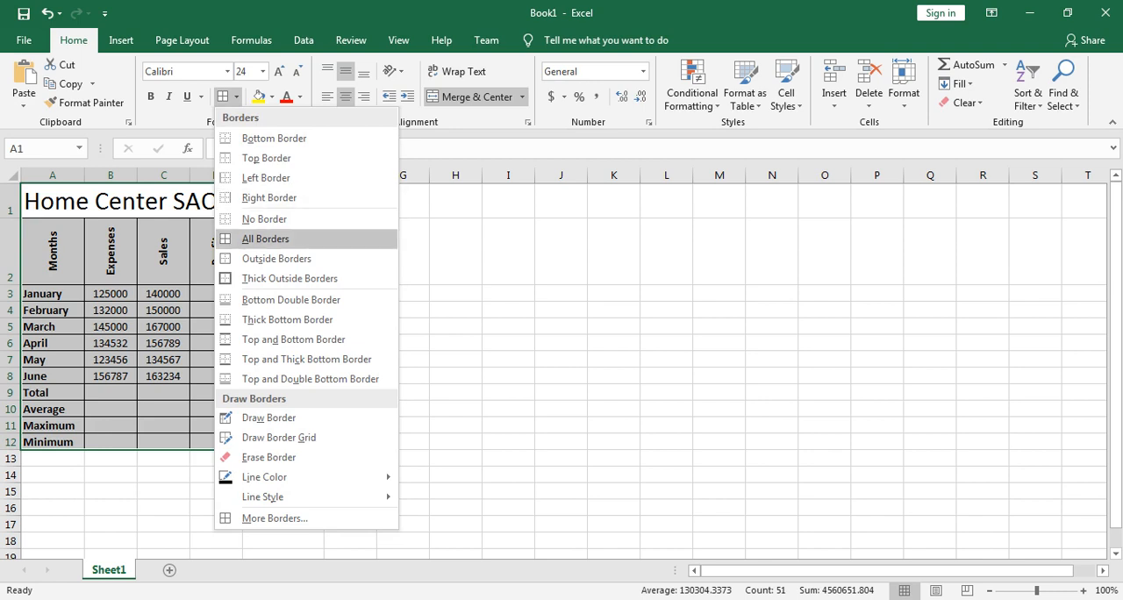
{"action": "left_click", "coordinate": [265, 239]}
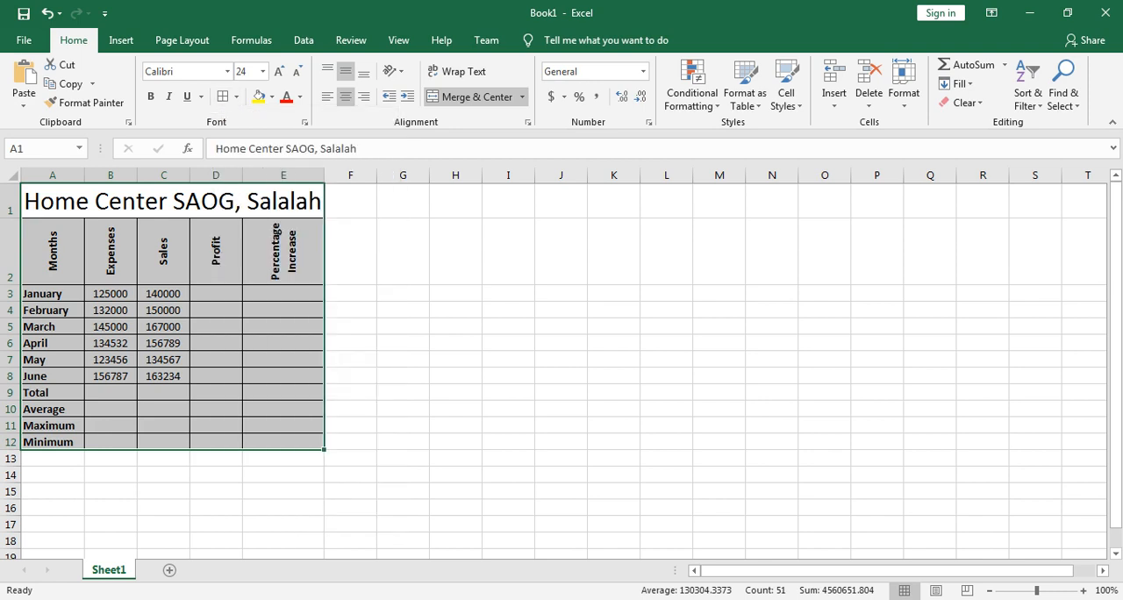
{"action": "left_click", "coordinate": [402, 201]}
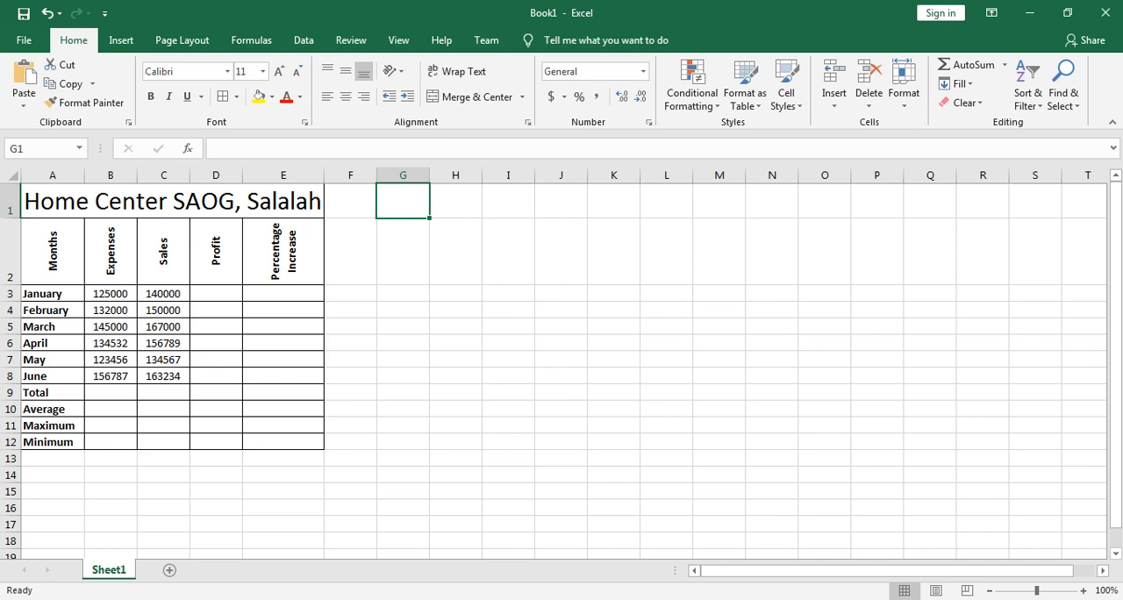
{"action": "left_click", "coordinate": [173, 201]}
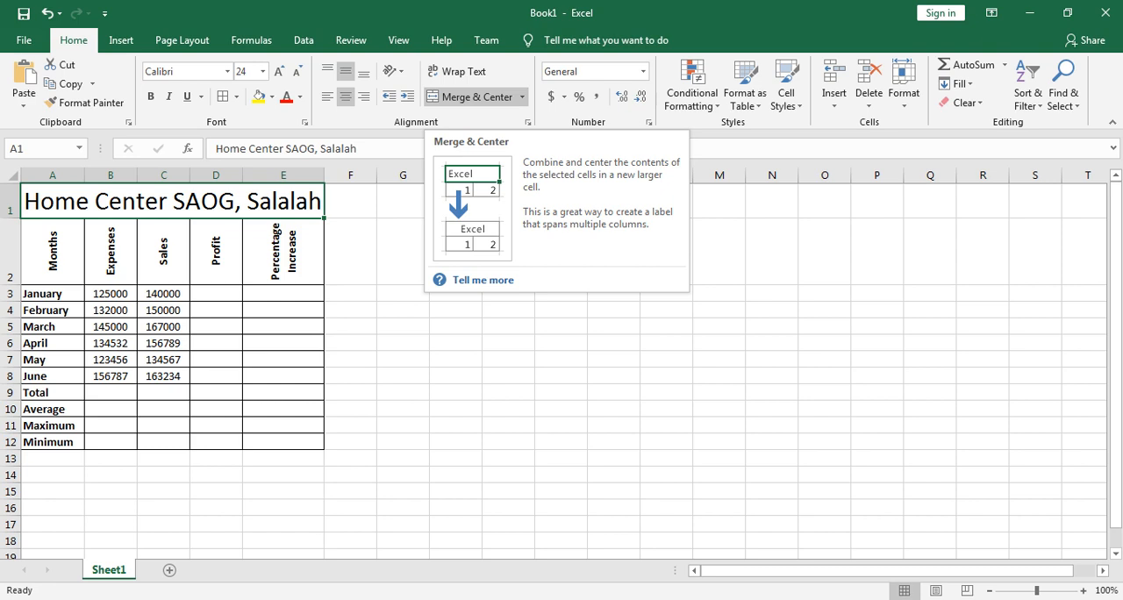
{"action": "left_click", "coordinate": [455, 309]}
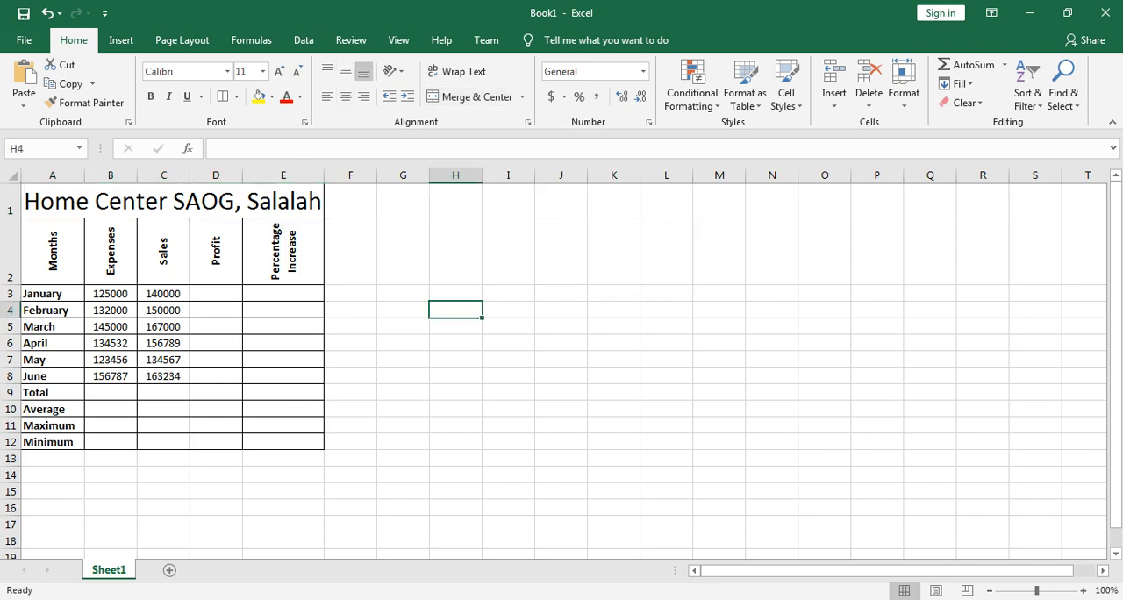
Step: Turn the Rotate Text Up orientation off and back on for the headers in A2:E2
{"action": "left_click_drag", "start_coordinate": [53, 251], "coordinate": [282, 251]}
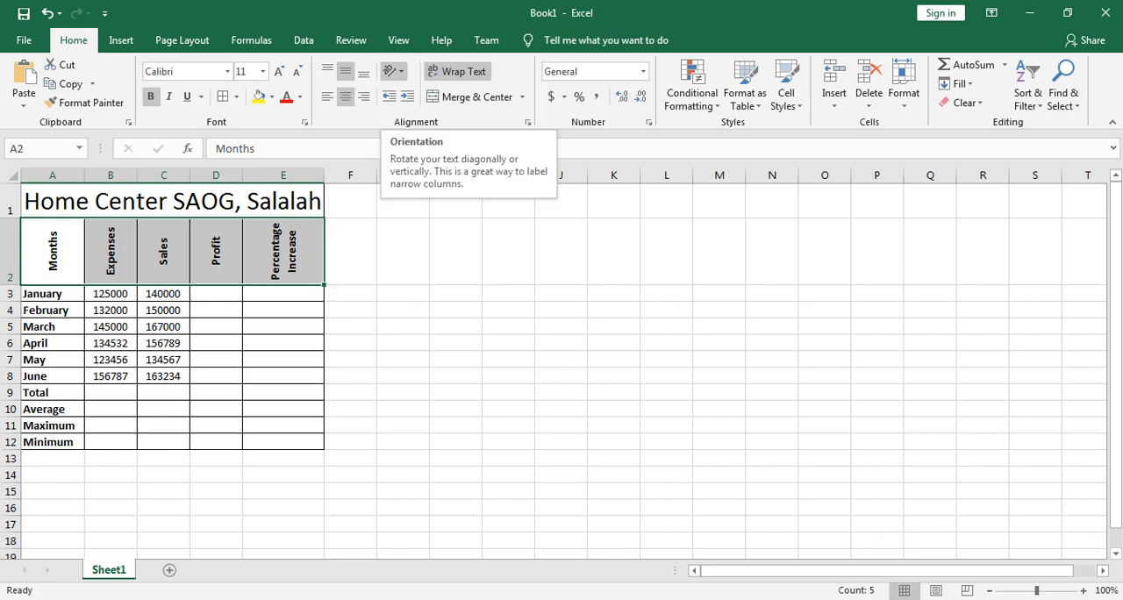
{"action": "left_click", "coordinate": [393, 70]}
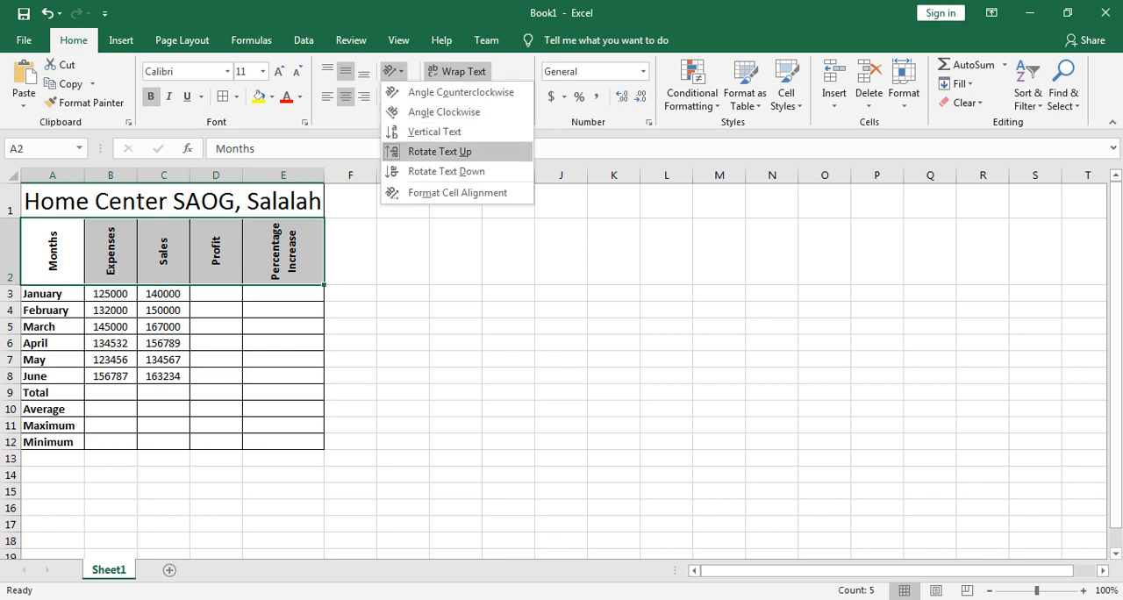
{"action": "left_click", "coordinate": [439, 150]}
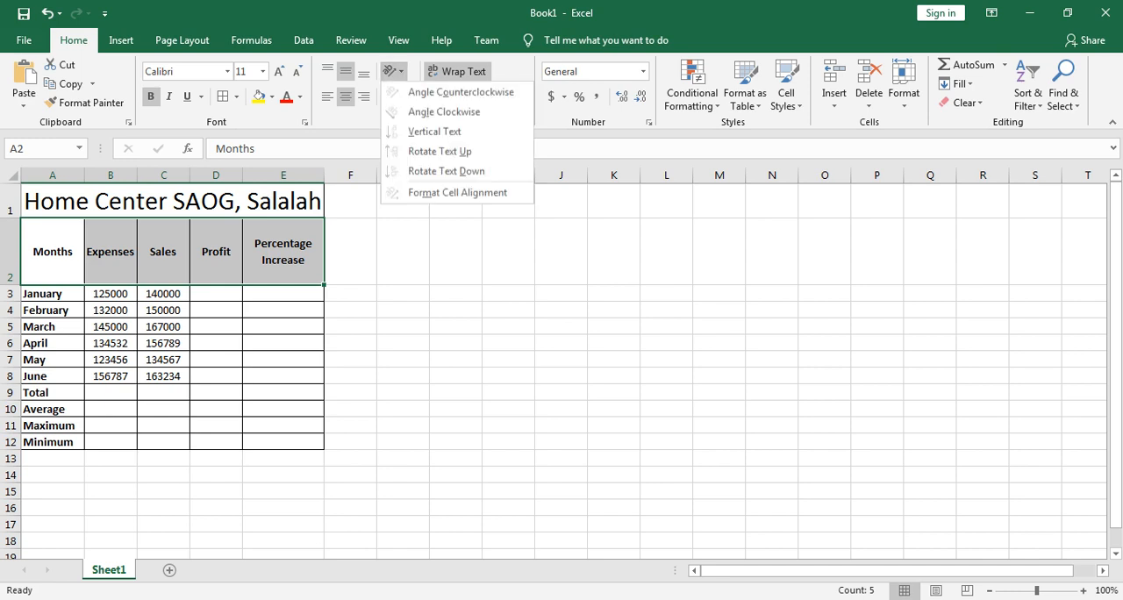
{"action": "left_click", "coordinate": [392, 71]}
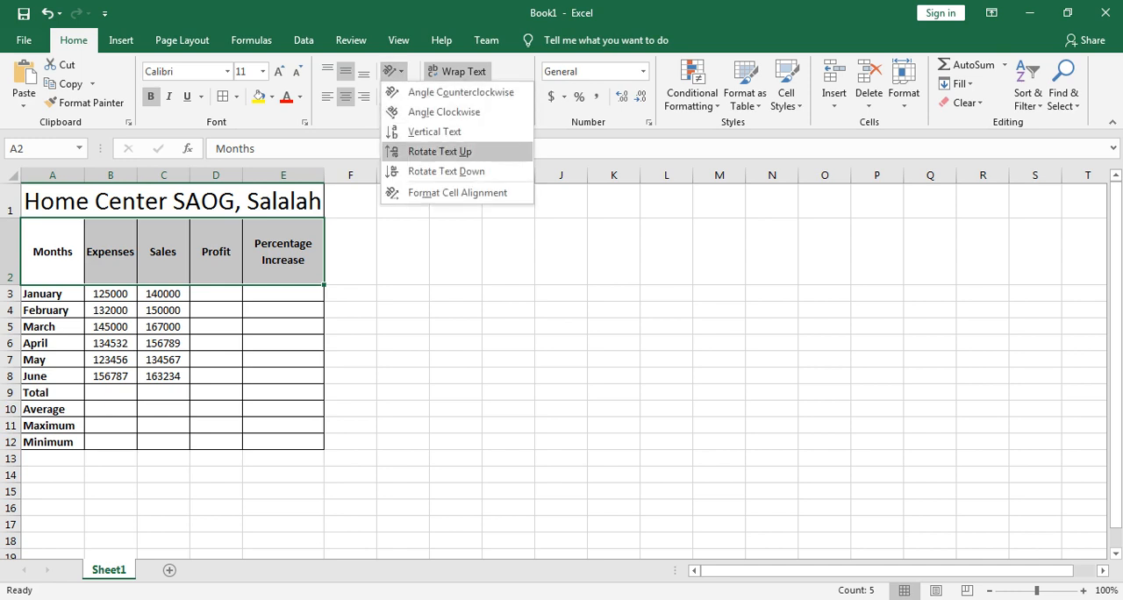
{"action": "left_click", "coordinate": [438, 151]}
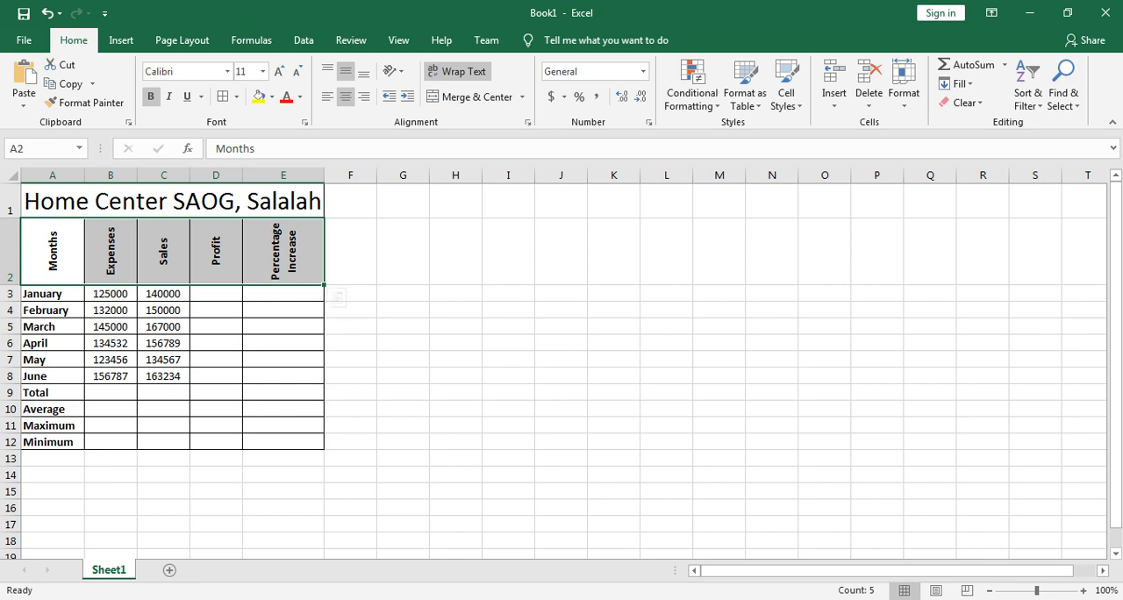
Step: Widen columns B, C, D and E of the table
{"action": "left_click_drag", "start_coordinate": [137, 174], "coordinate": [169, 175]}
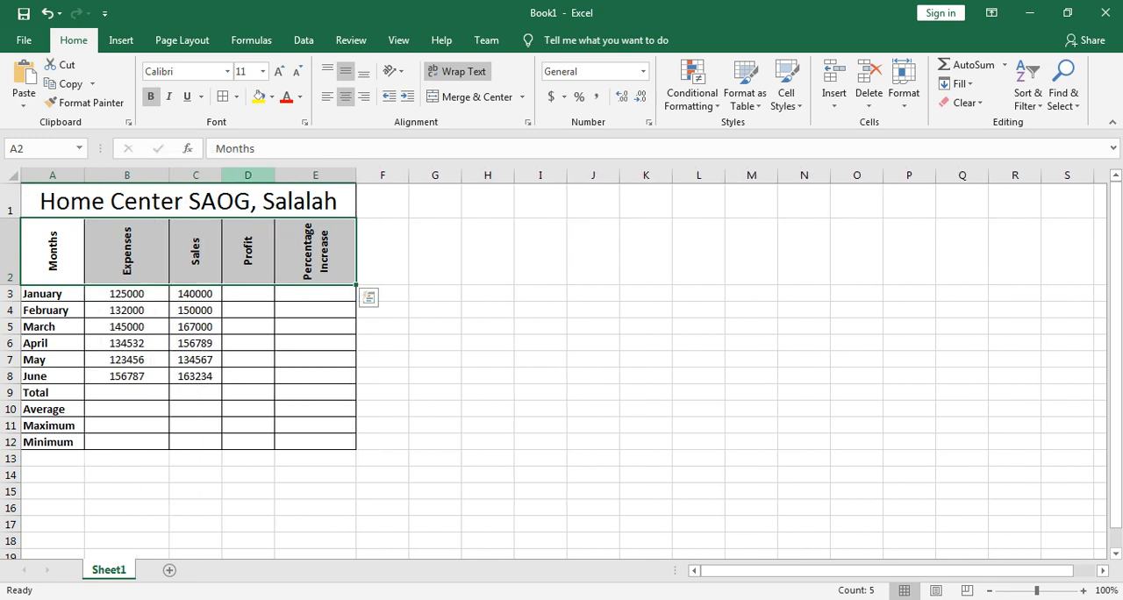
{"action": "left_click_drag", "start_coordinate": [222, 175], "coordinate": [352, 175]}
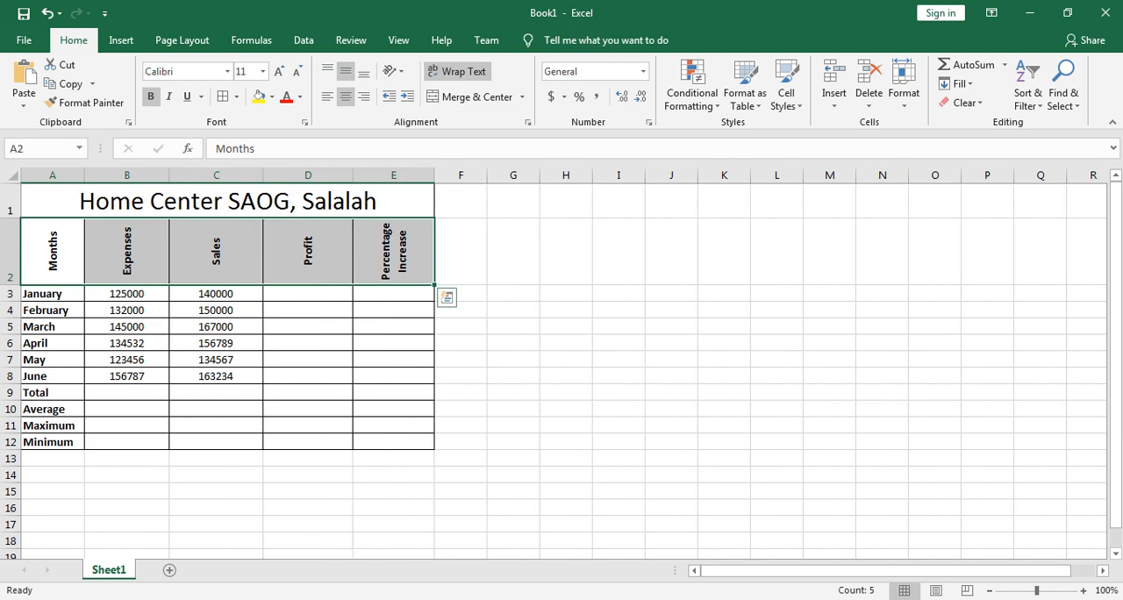
{"action": "left_click_drag", "start_coordinate": [434, 174], "coordinate": [480, 175]}
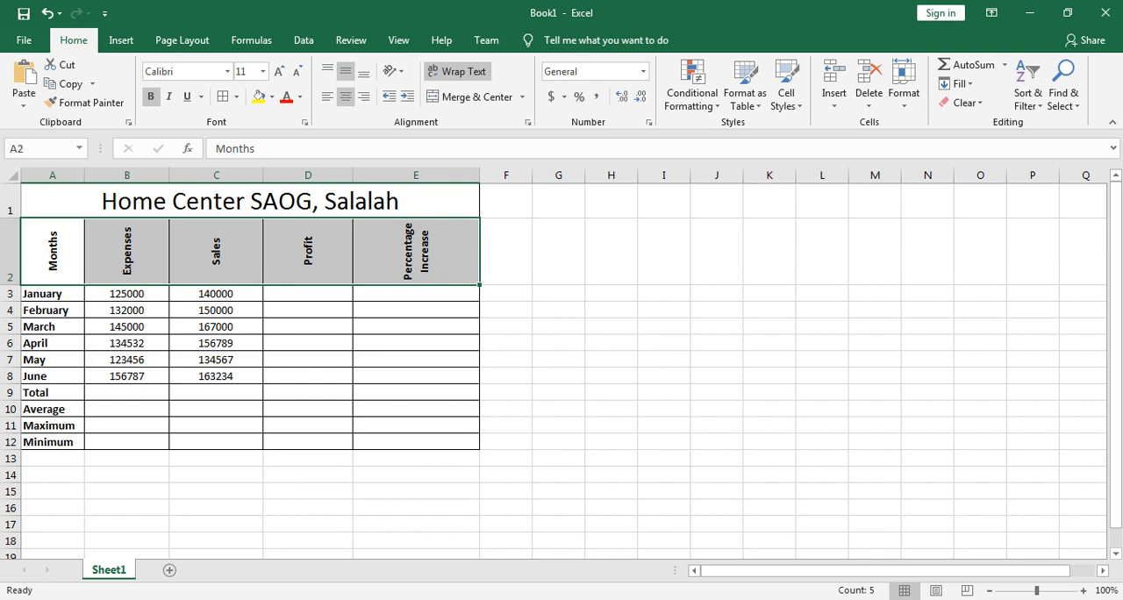
Step: Open the additional accounting formats for cells B3:D12 and move the Format Cells dialog clear of the table
{"action": "left_click", "coordinate": [127, 293]}
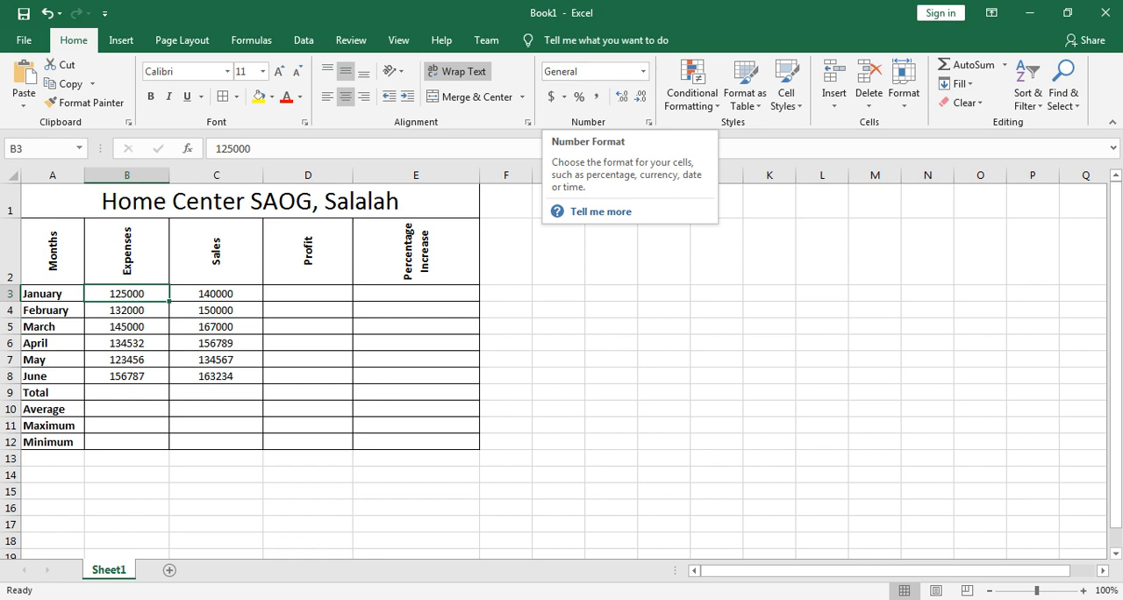
{"action": "left_click_drag", "start_coordinate": [126, 293], "coordinate": [307, 442]}
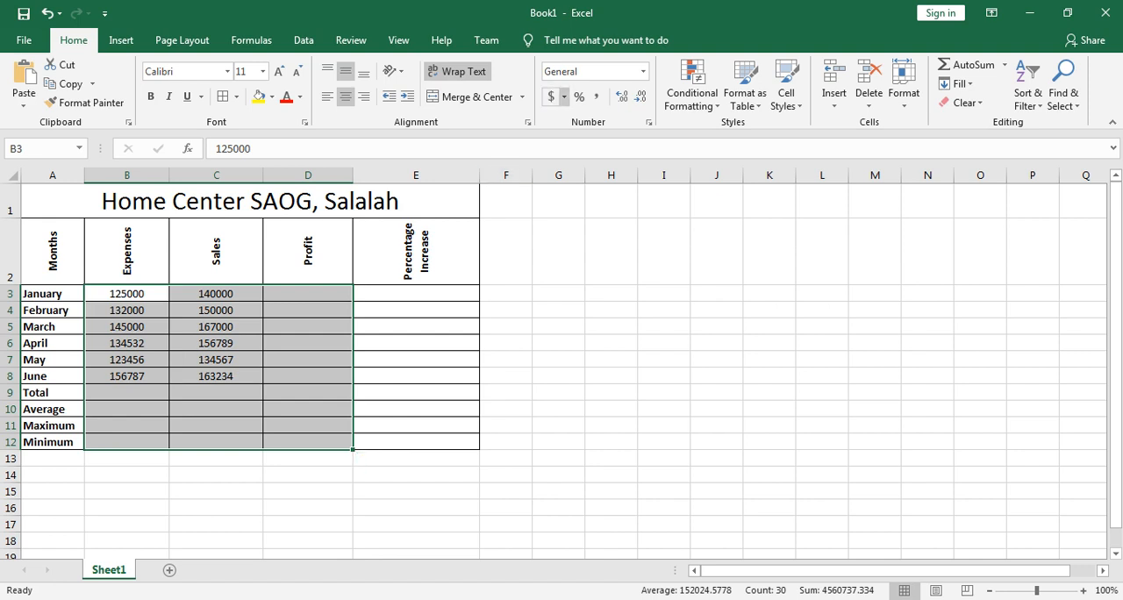
{"action": "left_click", "coordinate": [564, 96]}
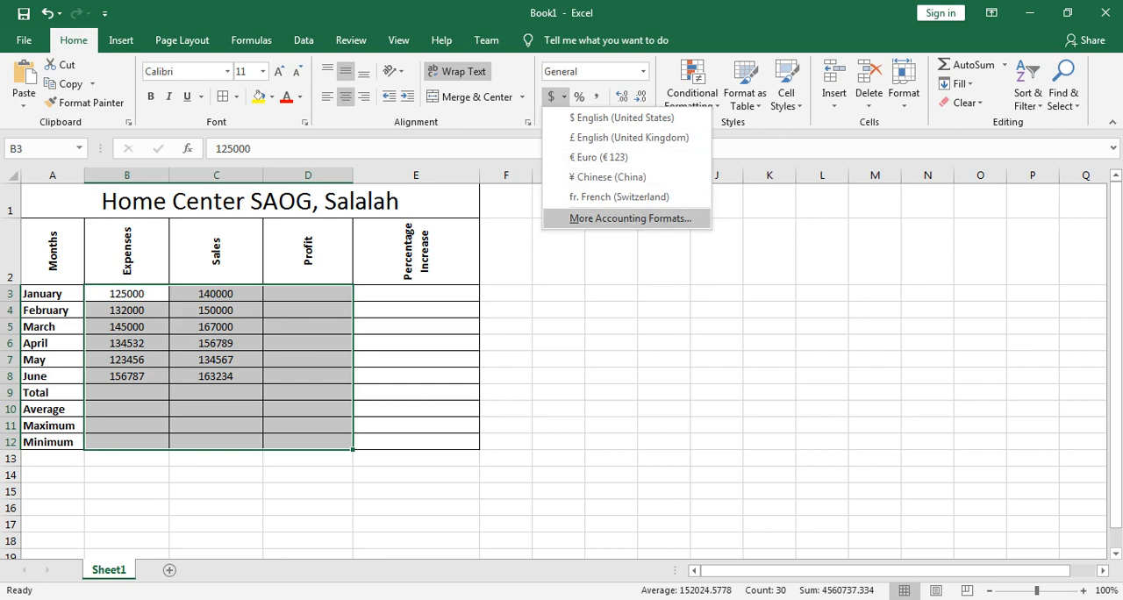
{"action": "left_click", "coordinate": [630, 218]}
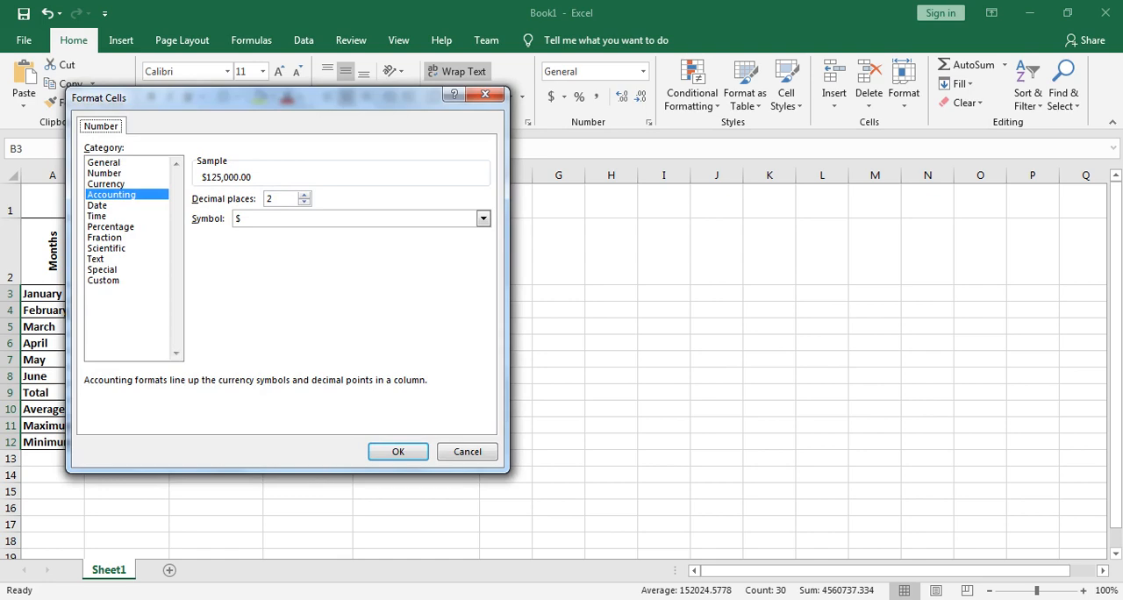
{"action": "left_click_drag", "start_coordinate": [263, 97], "coordinate": [652, 145]}
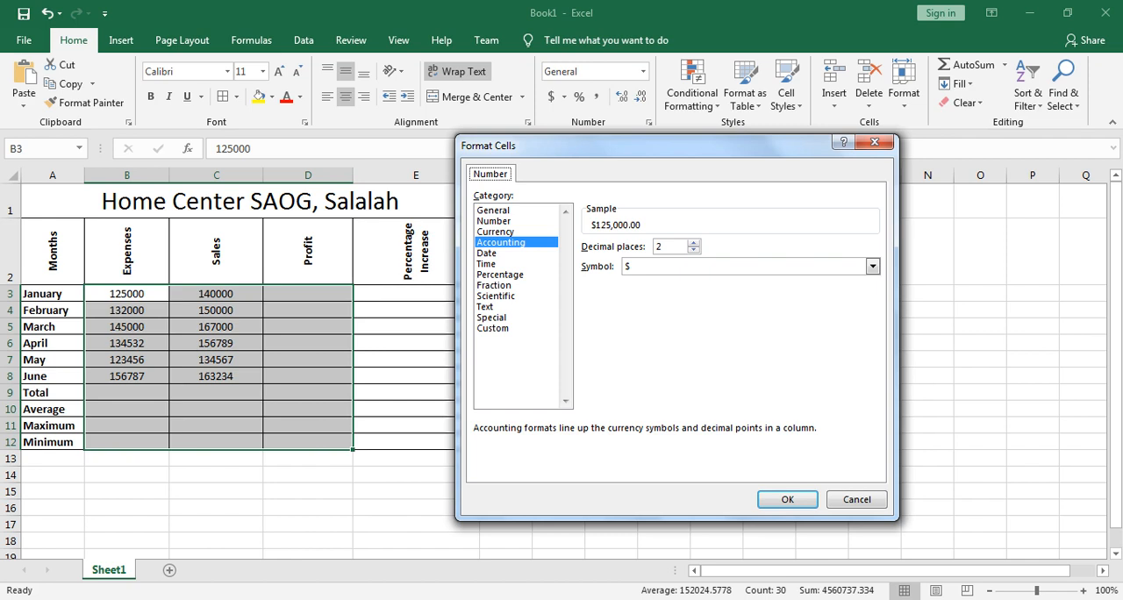
Step: Format the selected amount cells as Currency with the OMR symbol and 3 decimal places
{"action": "left_click", "coordinate": [496, 232]}
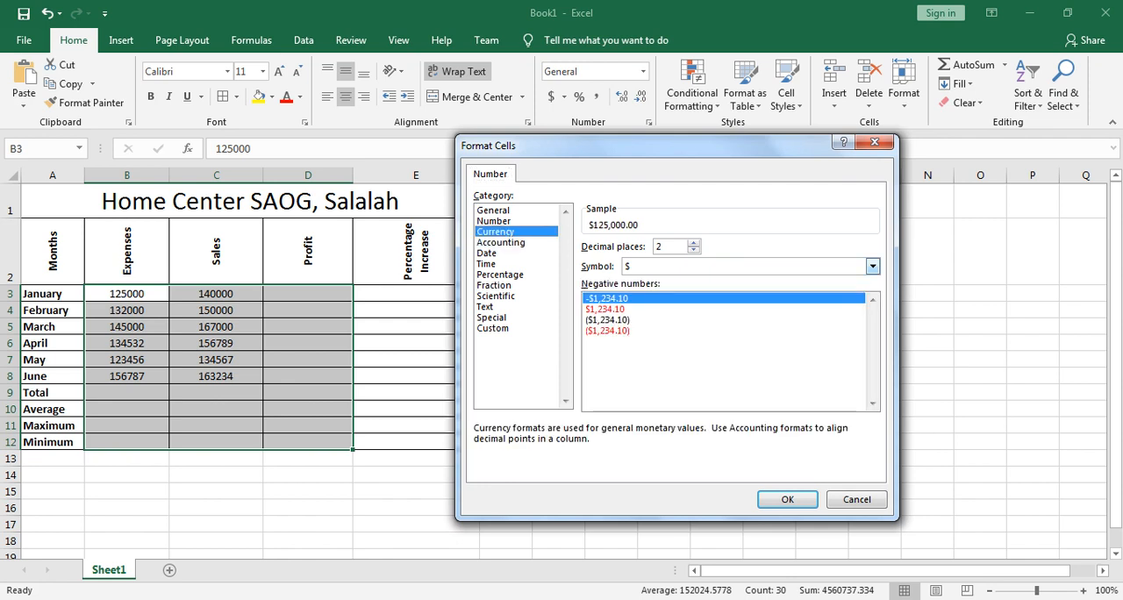
{"action": "left_click", "coordinate": [871, 266]}
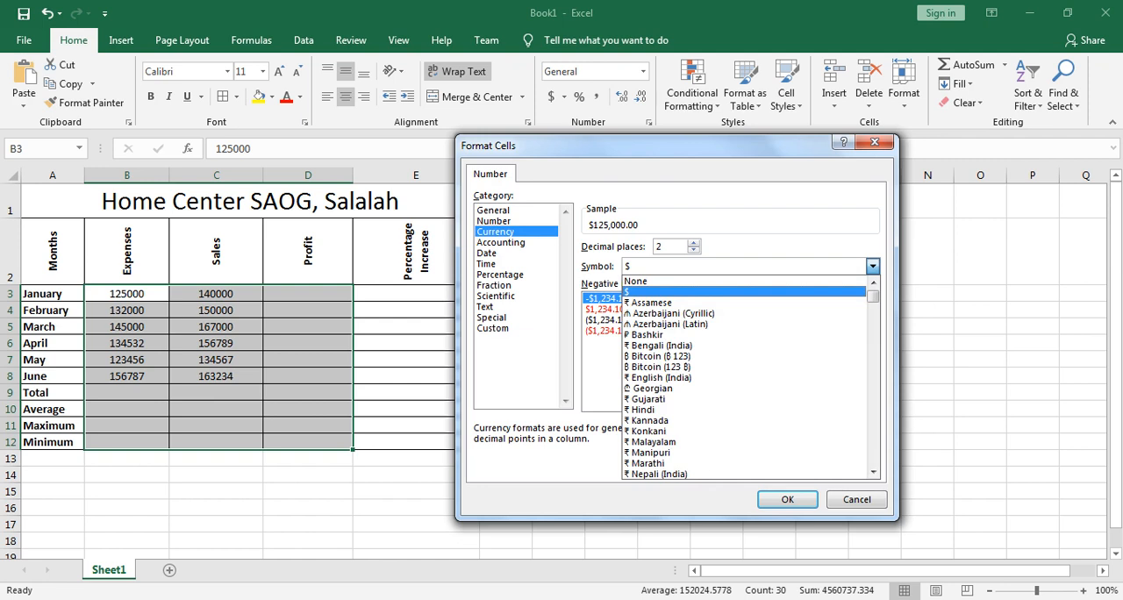
{"action": "key", "text": "o"}
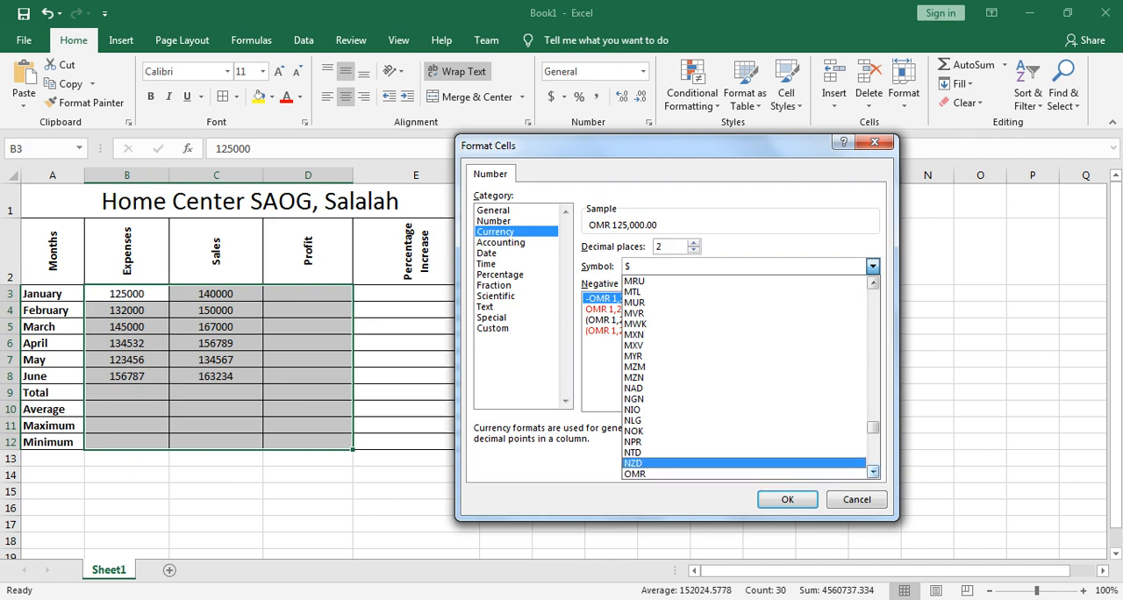
{"action": "left_click", "coordinate": [871, 471]}
{"action": "left_click", "coordinate": [872, 471]}
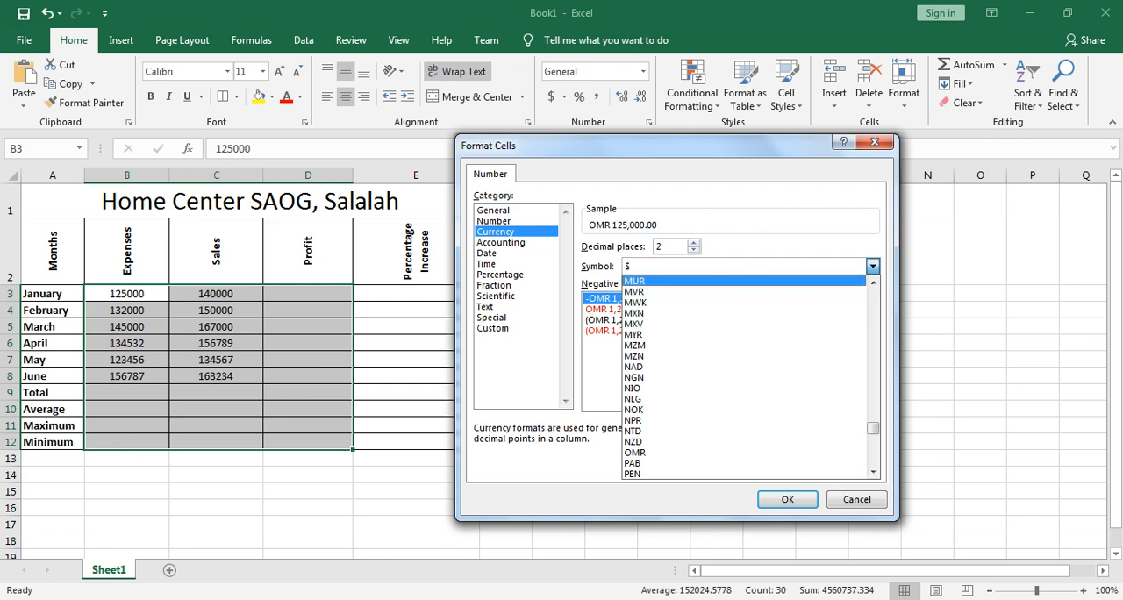
{"action": "left_click", "coordinate": [873, 267]}
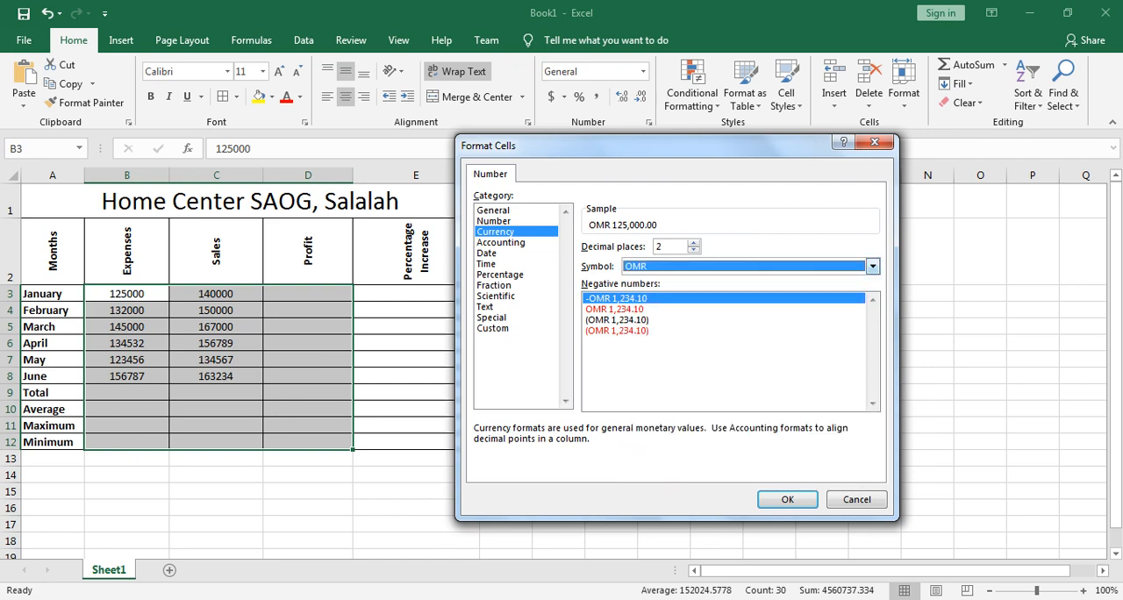
{"action": "left_click", "coordinate": [872, 267]}
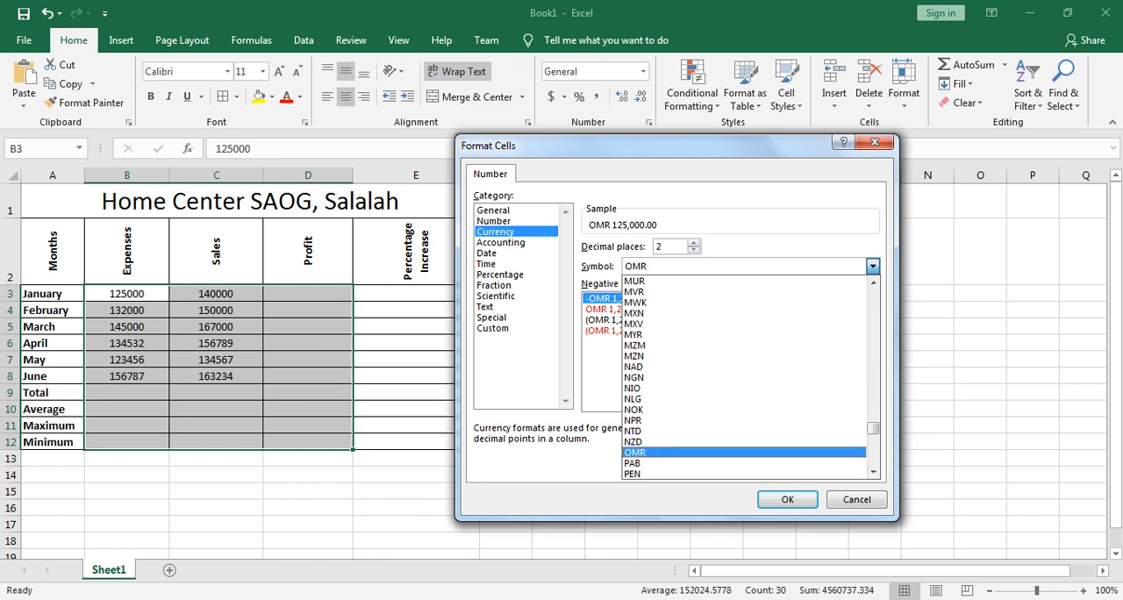
{"action": "left_click", "coordinate": [635, 452]}
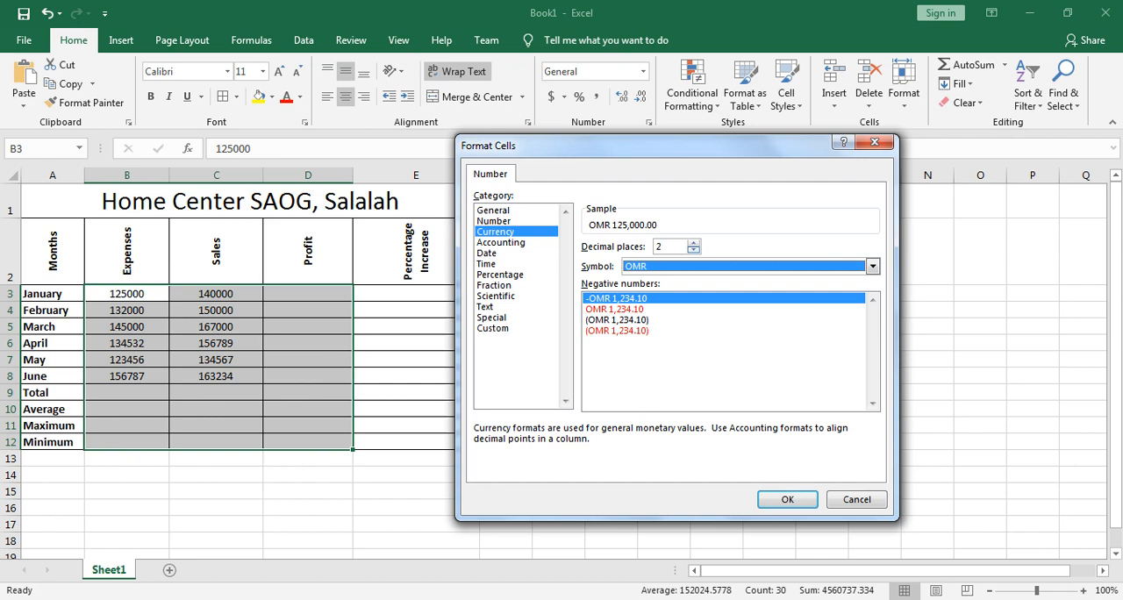
{"action": "left_click", "coordinate": [693, 243]}
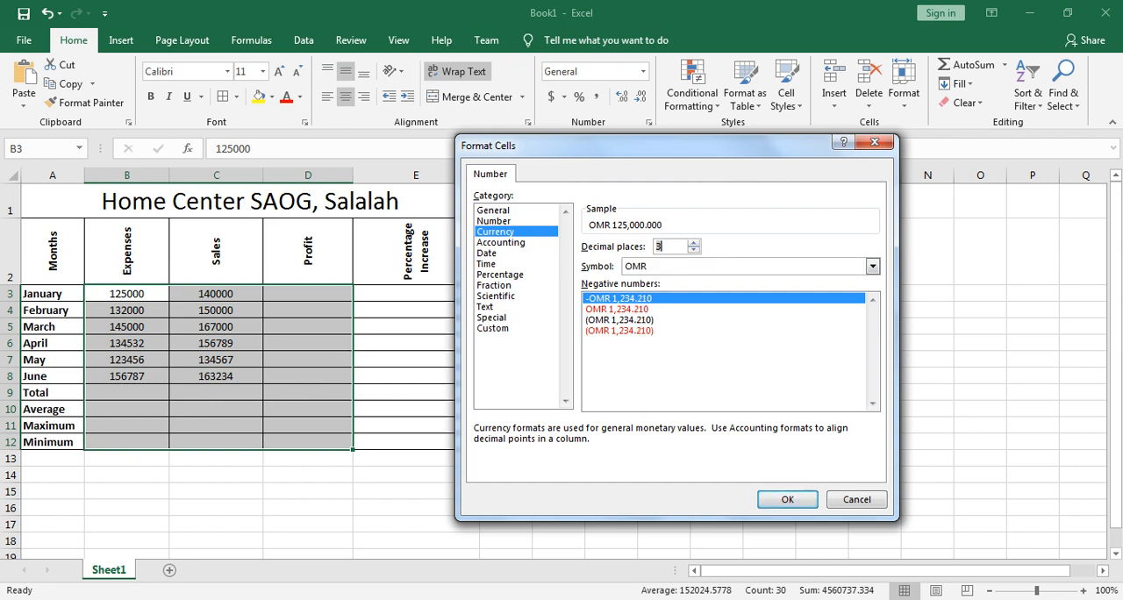
{"action": "key", "text": "Return"}
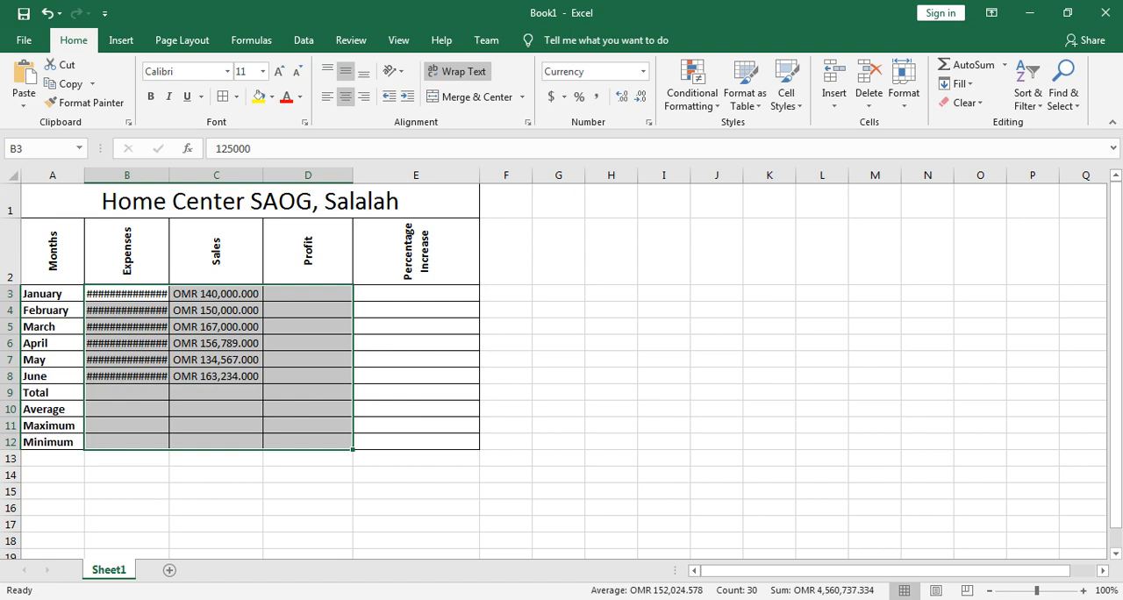
Step: Widen column B to fit its OMR amounts, and make columns D and A wider as well
{"action": "left_click_drag", "start_coordinate": [169, 175], "coordinate": [196, 175]}
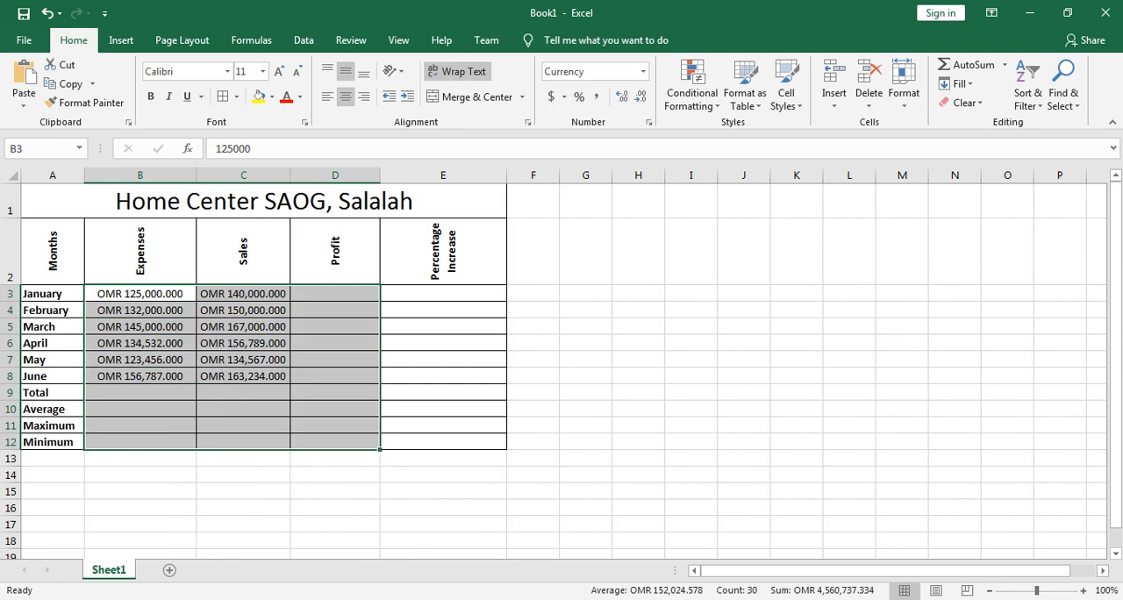
{"action": "left_click_drag", "start_coordinate": [380, 174], "coordinate": [393, 175]}
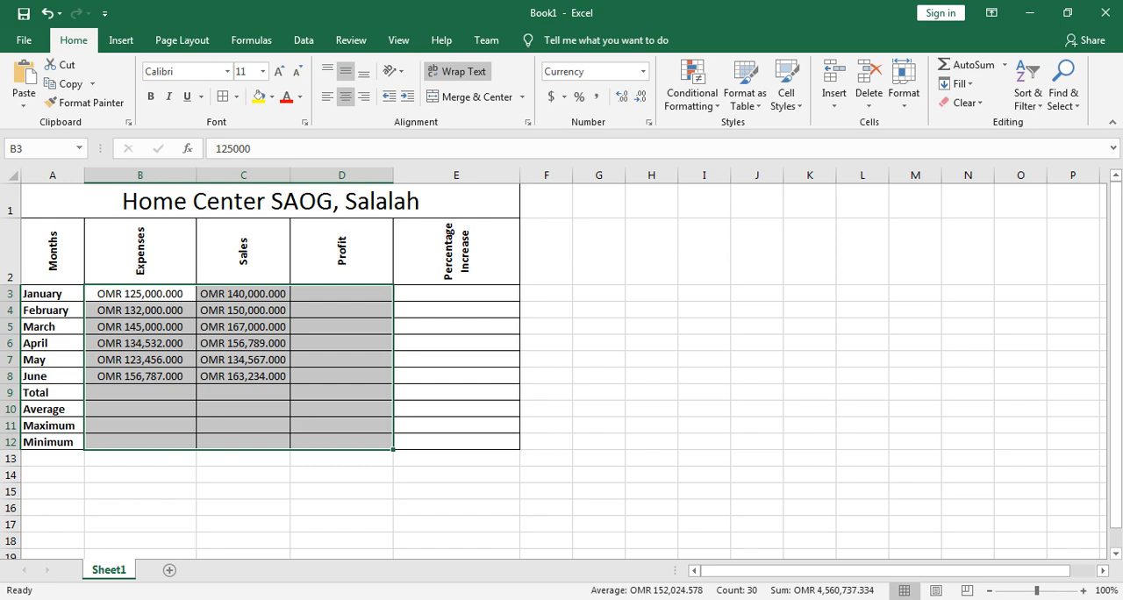
{"action": "left_click_drag", "start_coordinate": [84, 174], "coordinate": [102, 175]}
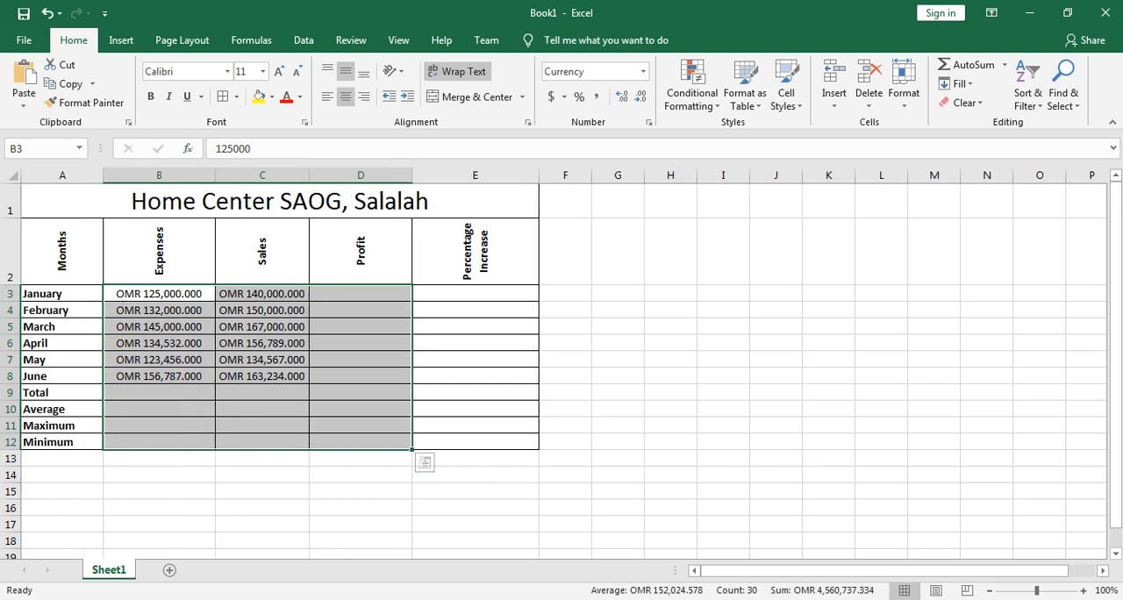
Step: Switch to the BUSS 106 Online Lecture 1 document in Word and highlight all Data Handling list items in yellow
{"action": "left_click", "coordinate": [328, 599]}
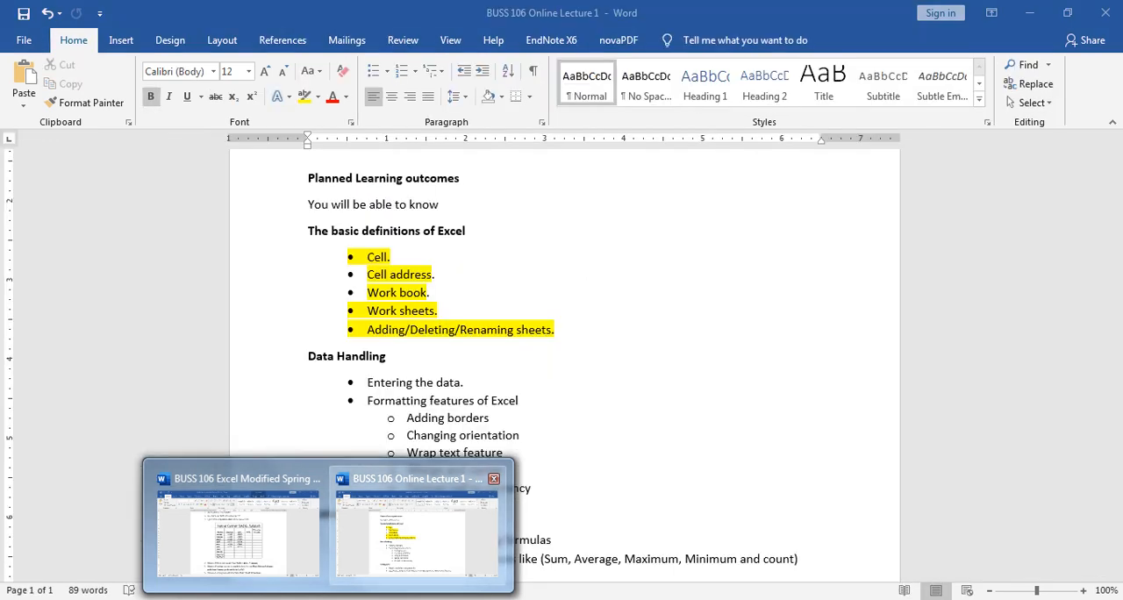
{"action": "left_click", "coordinate": [418, 526]}
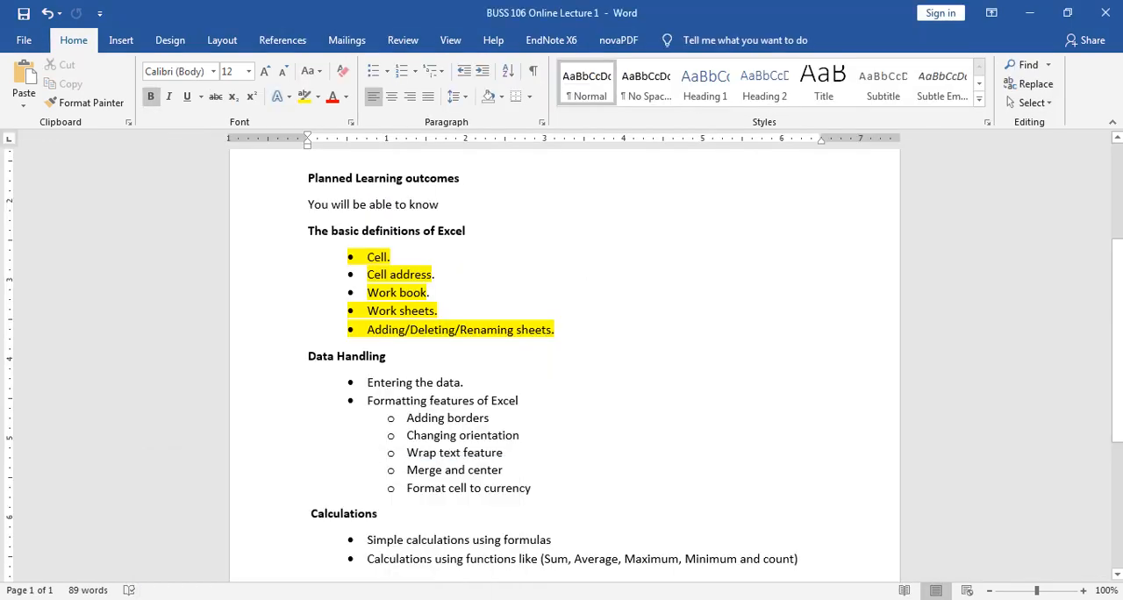
{"action": "left_click_drag", "start_coordinate": [368, 382], "coordinate": [524, 435]}
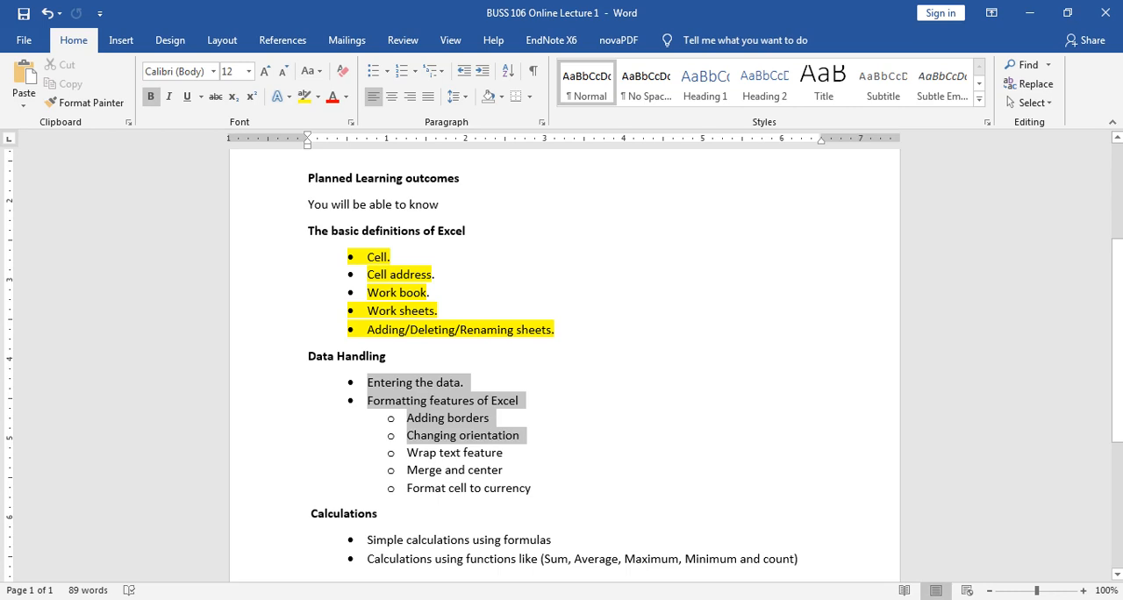
{"action": "left_click_drag", "start_coordinate": [525, 435], "coordinate": [535, 488]}
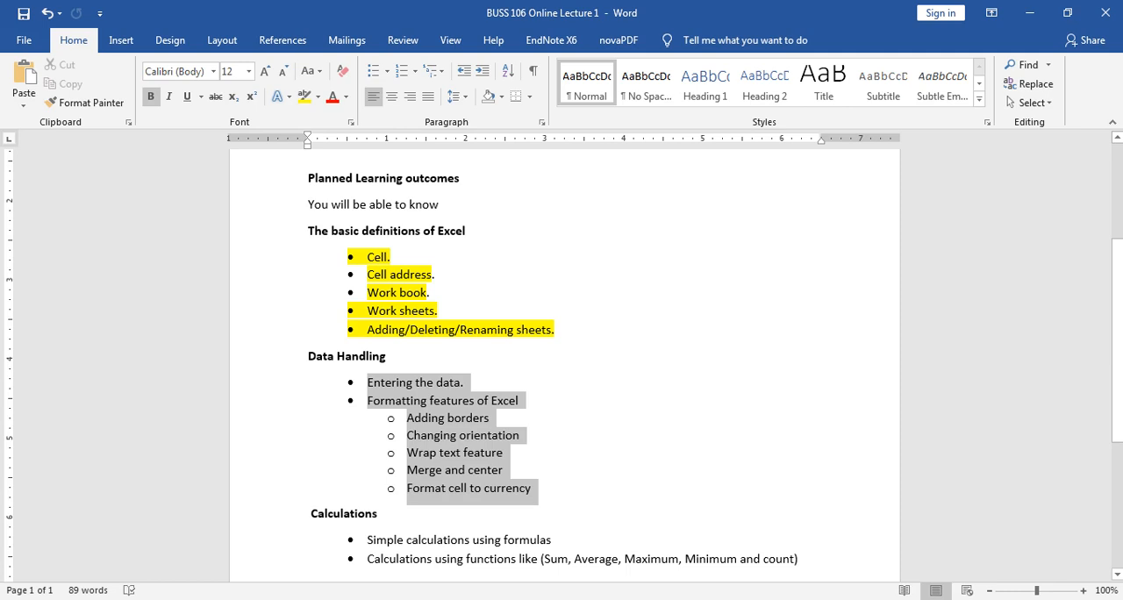
{"action": "left_click_drag", "start_coordinate": [535, 488], "coordinate": [533, 489]}
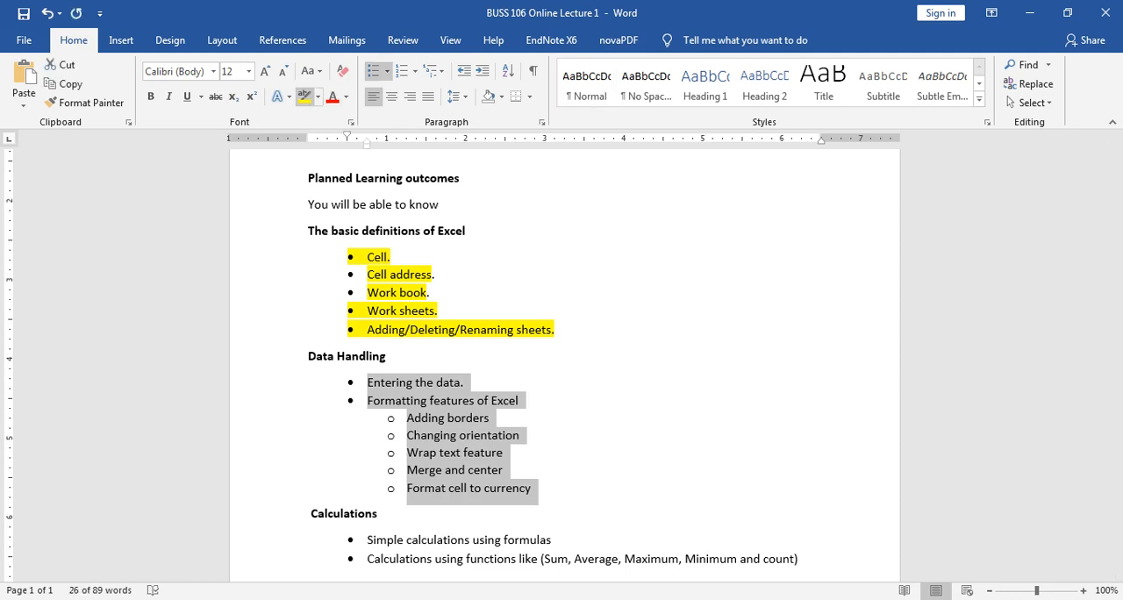
{"action": "left_click", "coordinate": [305, 96]}
{"action": "left_click", "coordinate": [309, 513]}
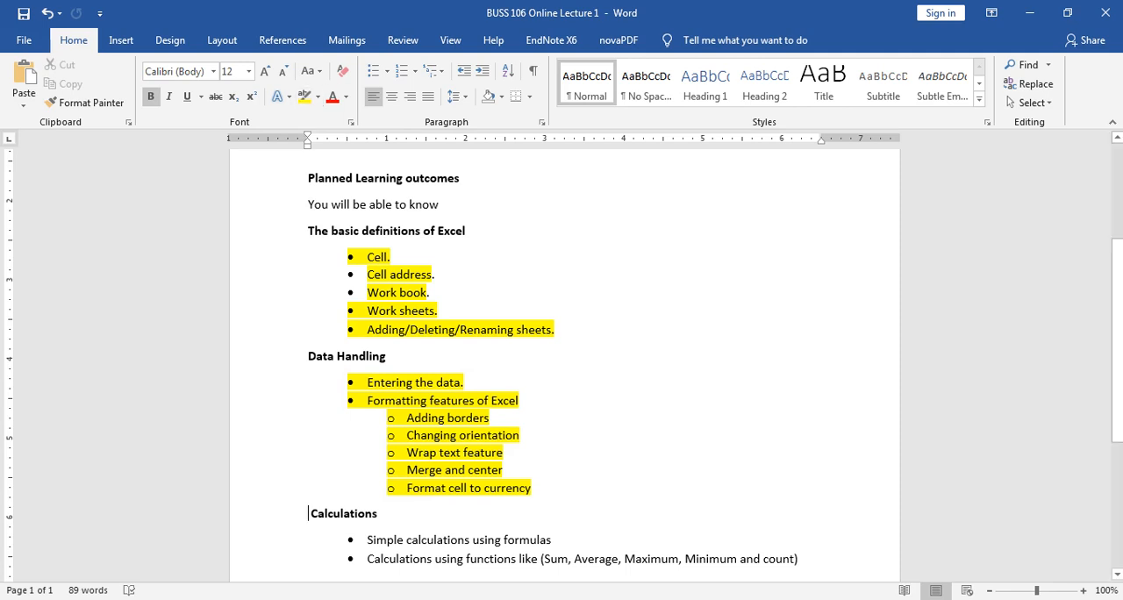
{"action": "scroll", "coordinate": [561, 359], "scroll_direction": "down", "scroll_amount": 2}
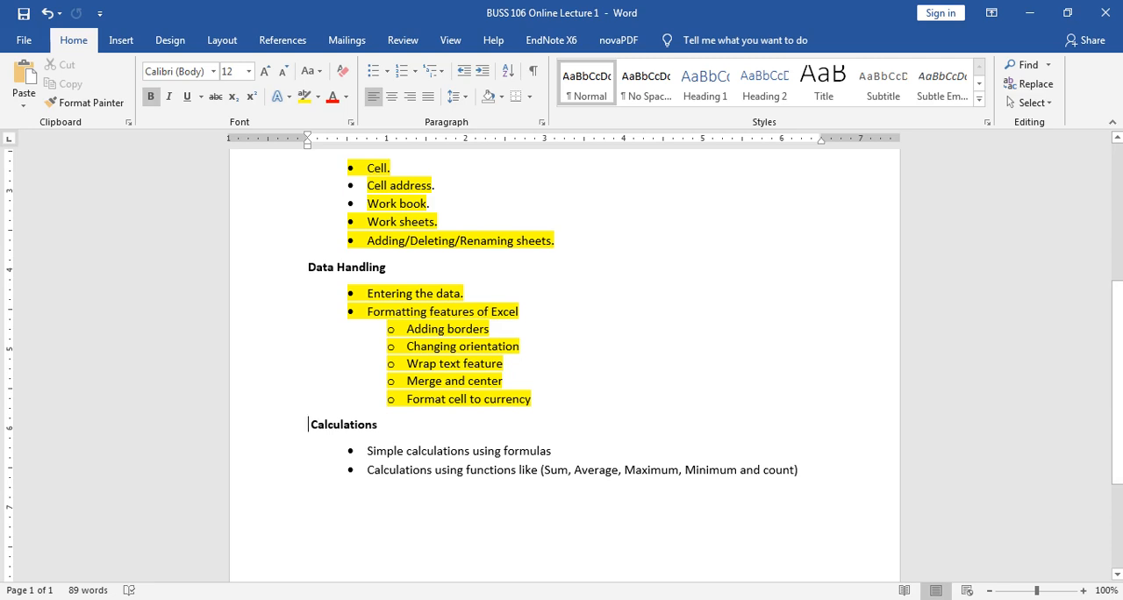
Step: Return to Book1 in Excel and start saving a copy of the workbook, choosing the Desktop as its location
{"action": "mouse_move", "coordinate": [197, 599]}
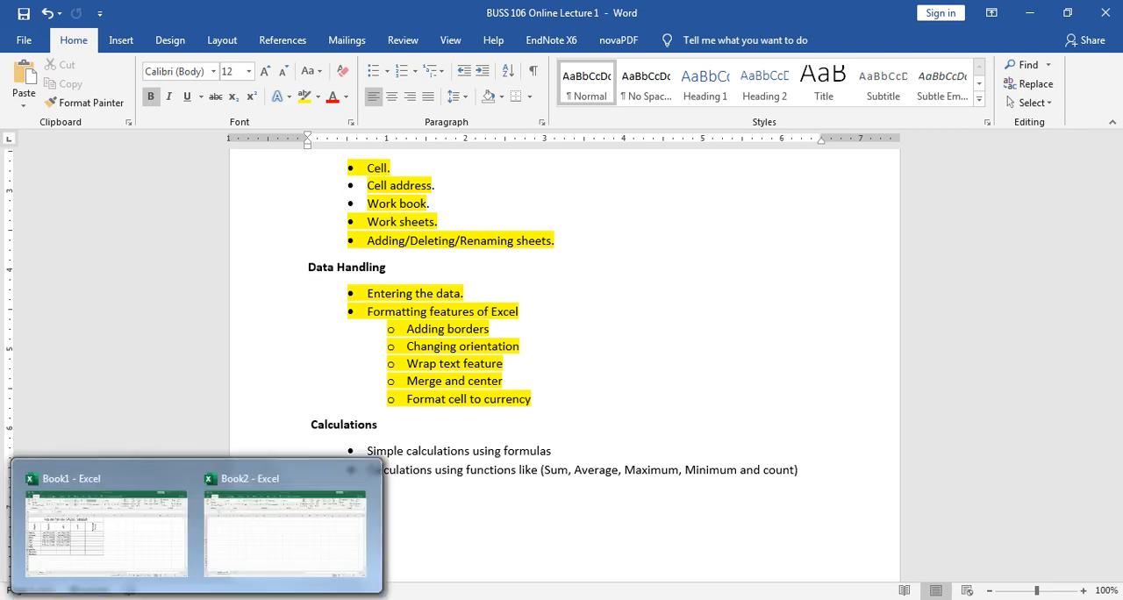
{"action": "left_click", "coordinate": [105, 527]}
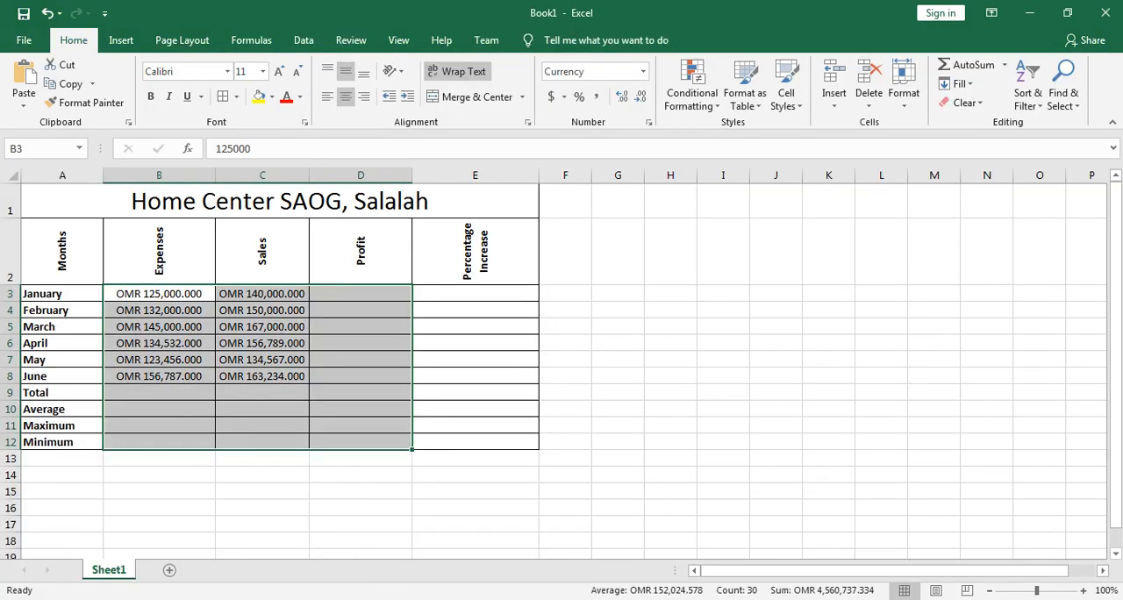
{"action": "left_click", "coordinate": [24, 40]}
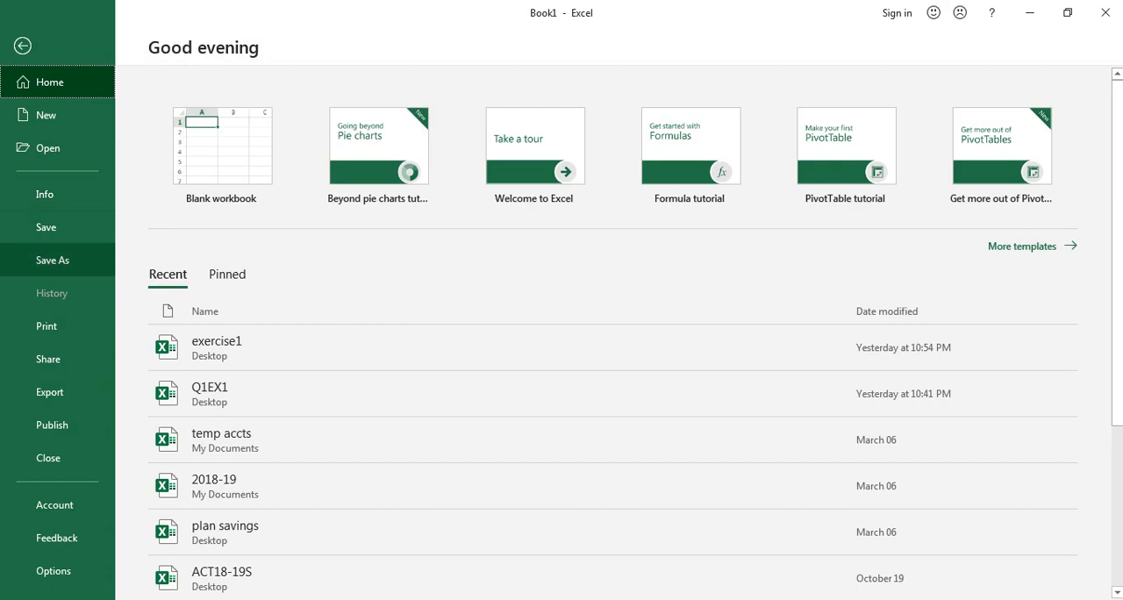
{"action": "left_click", "coordinate": [52, 259]}
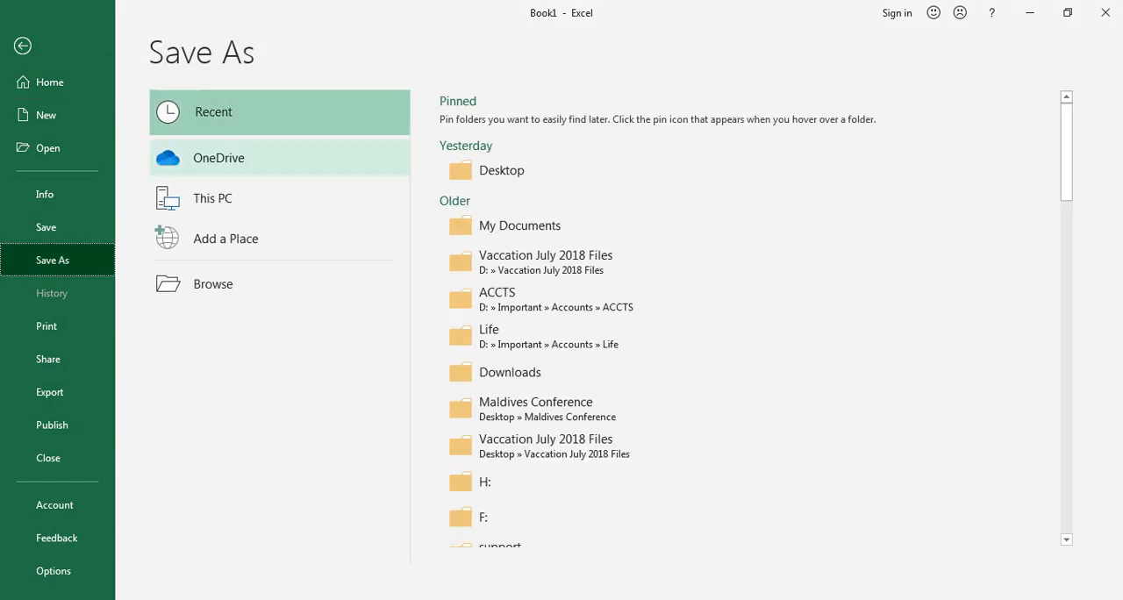
{"action": "left_click", "coordinate": [279, 198]}
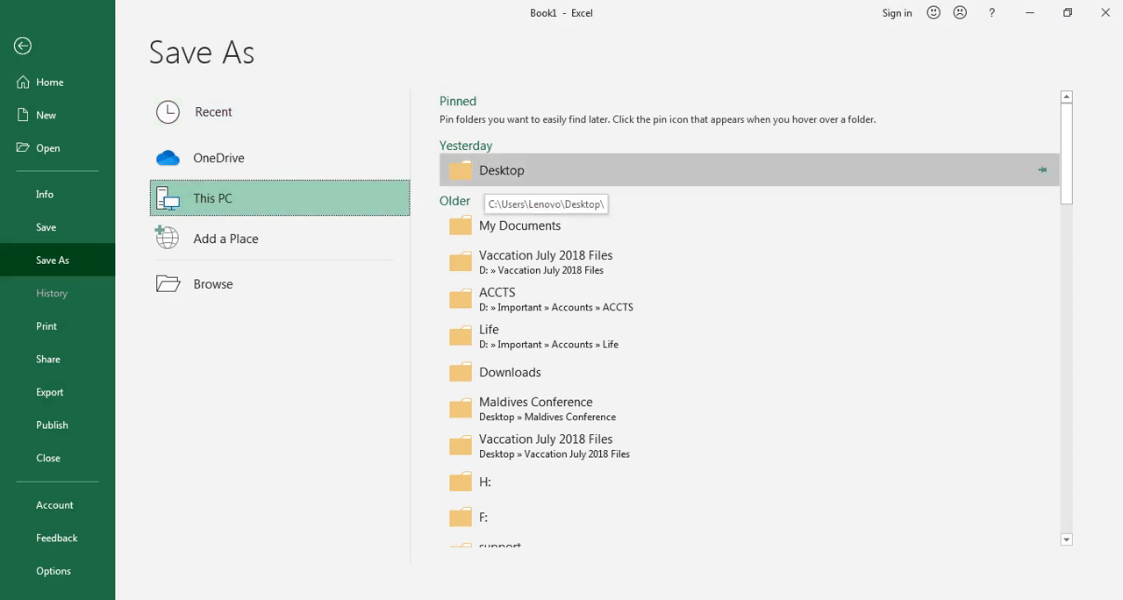
{"action": "double_click", "coordinate": [263, 198]}
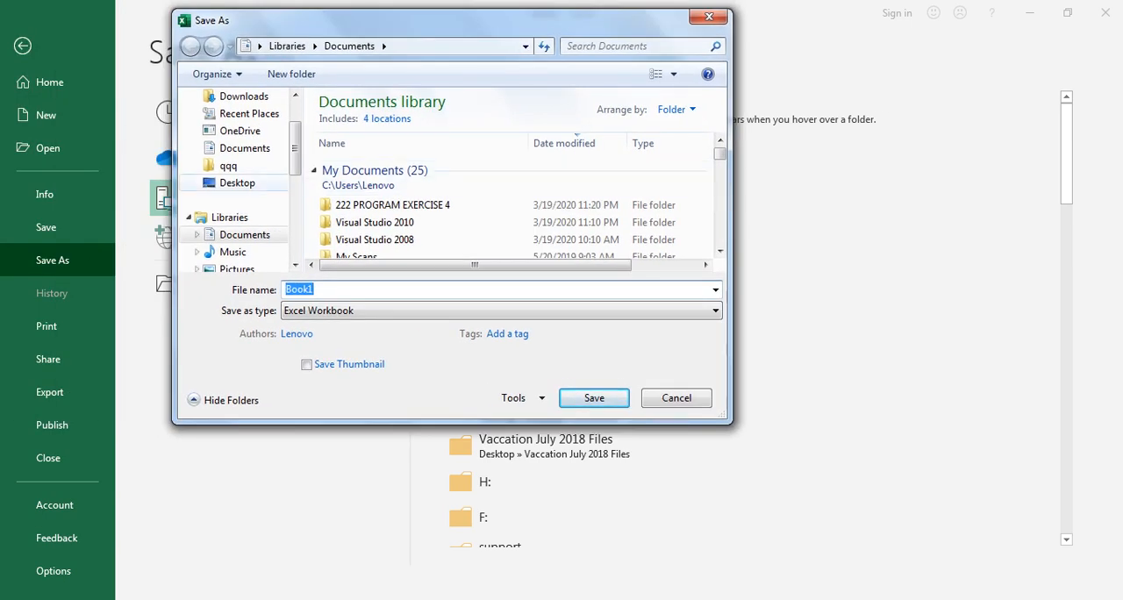
{"action": "left_click", "coordinate": [237, 183]}
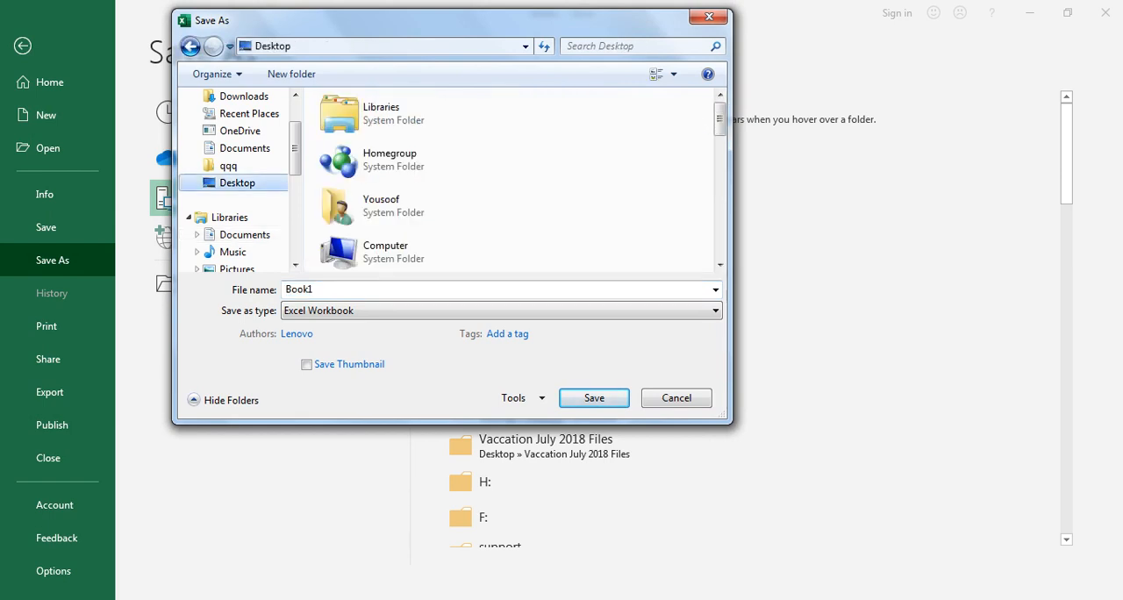
Step: Name the workbook copy Exercise1, try to save it on the Desktop, and decline replacing the existing file
{"action": "left_click", "coordinate": [351, 290]}
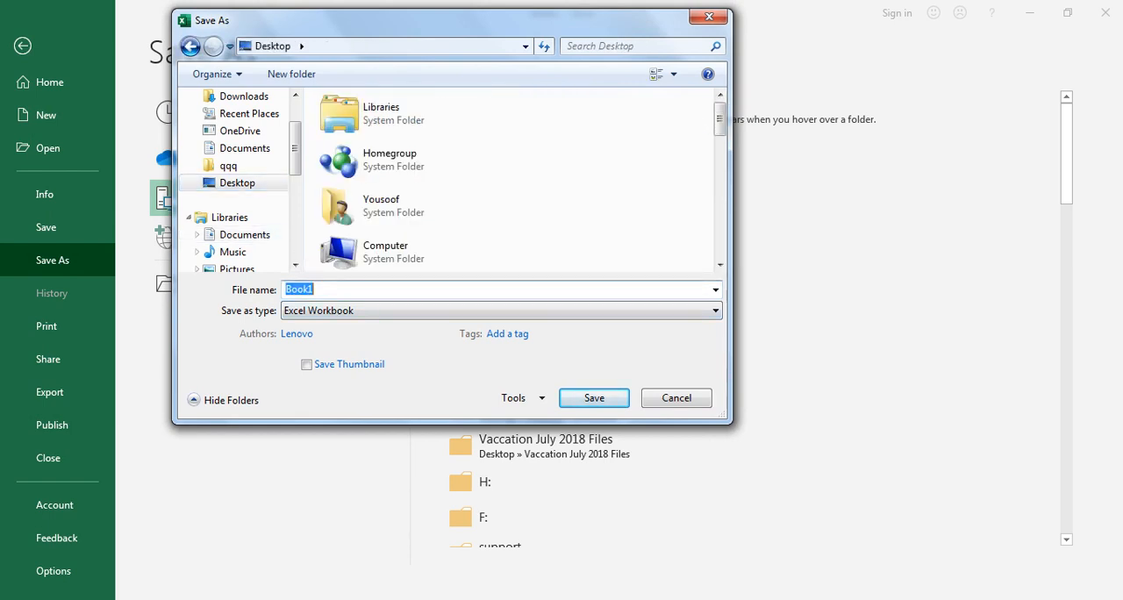
{"action": "key", "text": "BackSpace"}
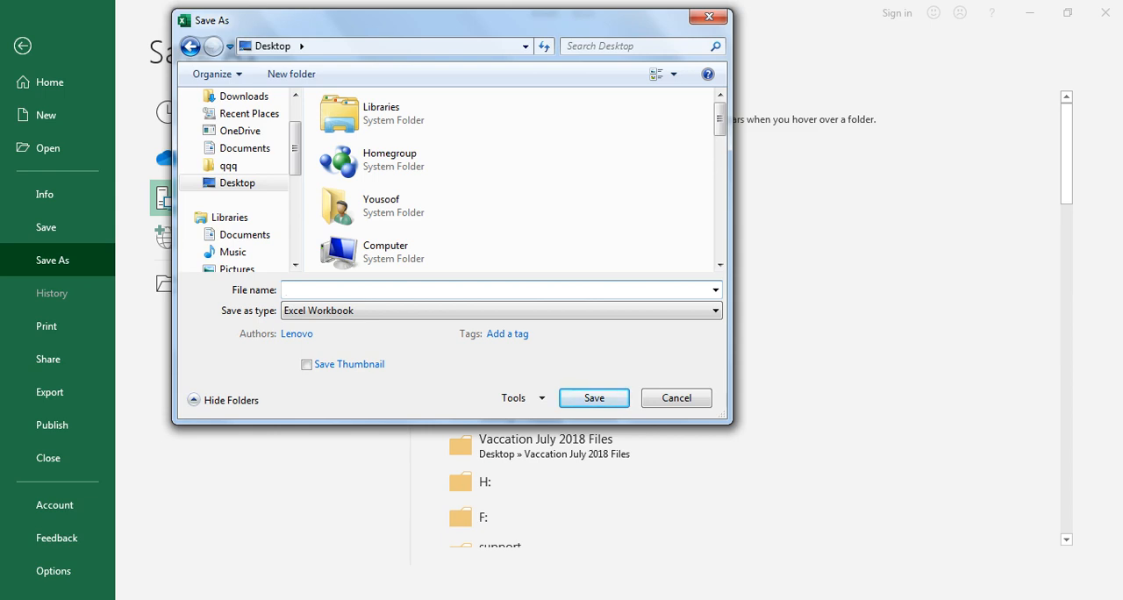
{"action": "type", "text": "e"}
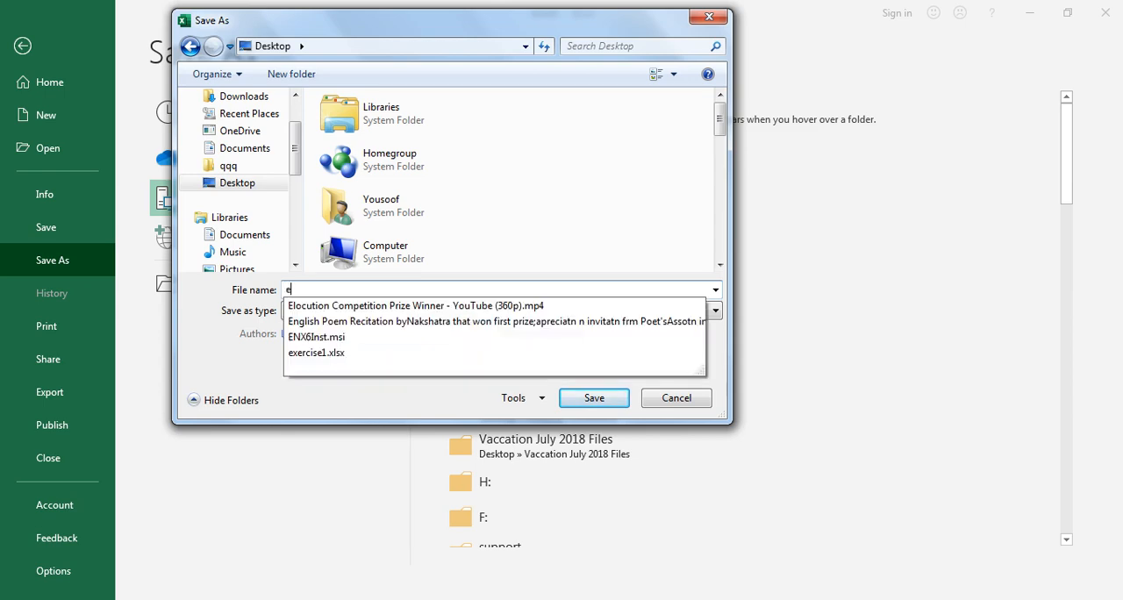
{"action": "key", "text": "BackSpace"}
{"action": "type", "text": "Exe"}
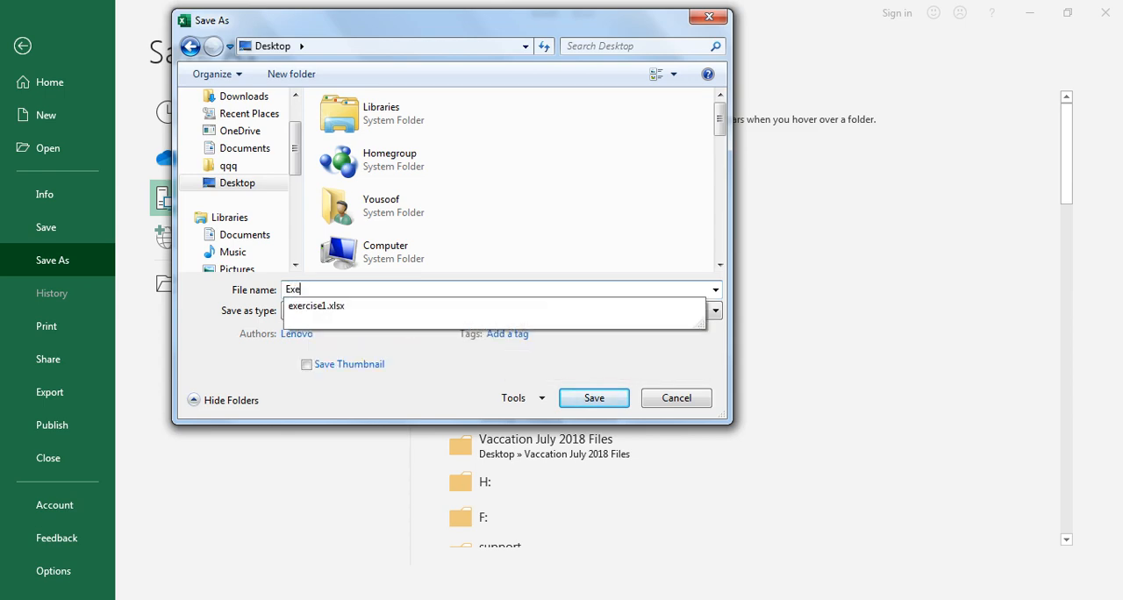
{"action": "type", "text": "rcise1"}
{"action": "key", "text": "Escape"}
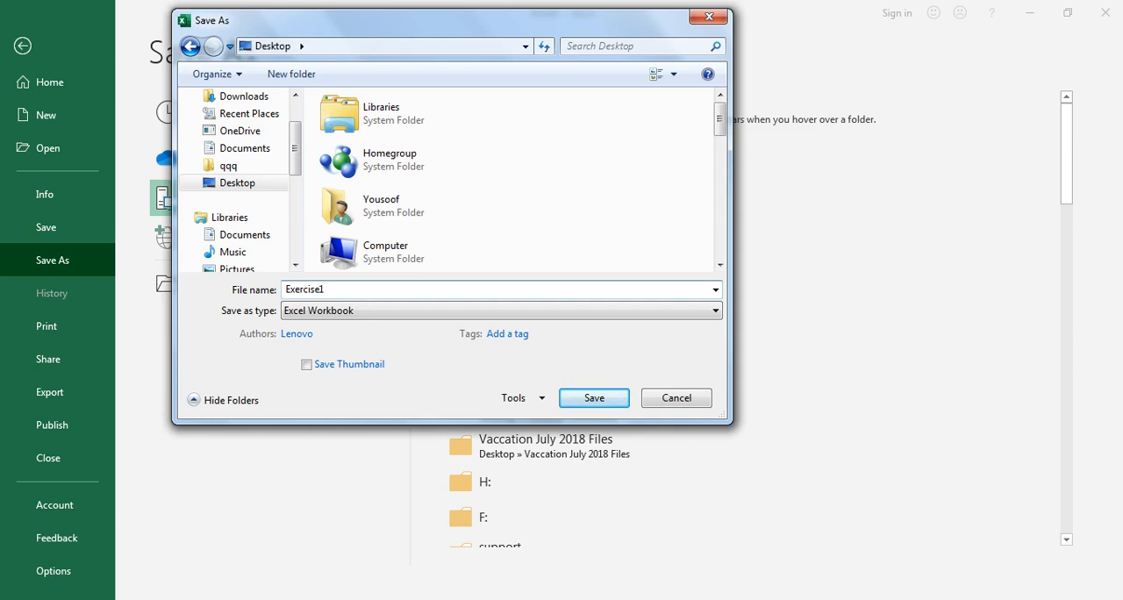
{"action": "key", "text": "Return"}
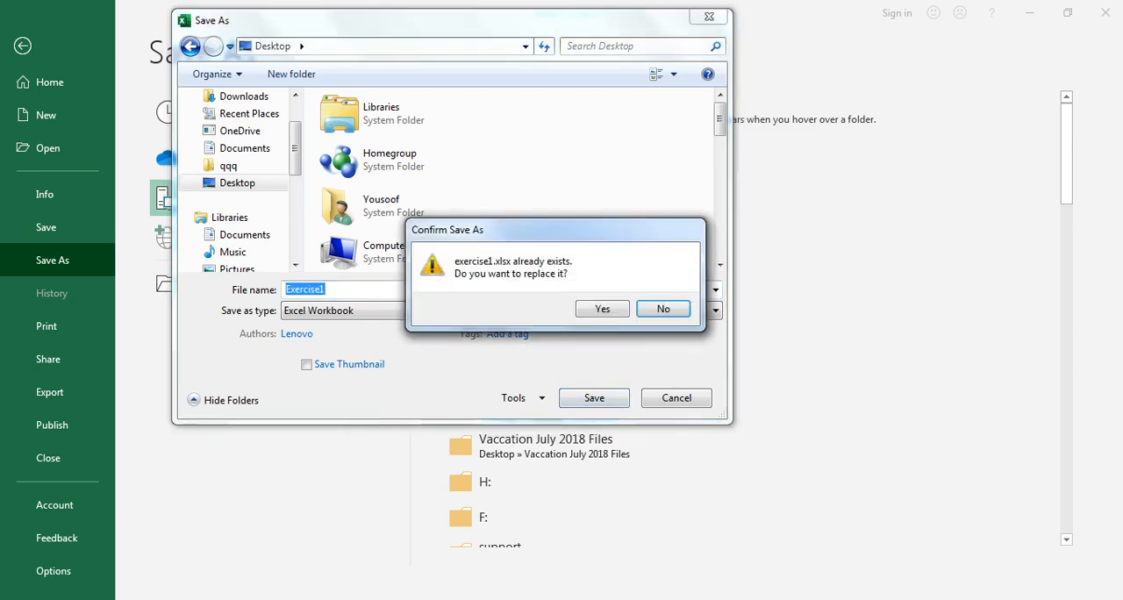
{"action": "left_click", "coordinate": [663, 309]}
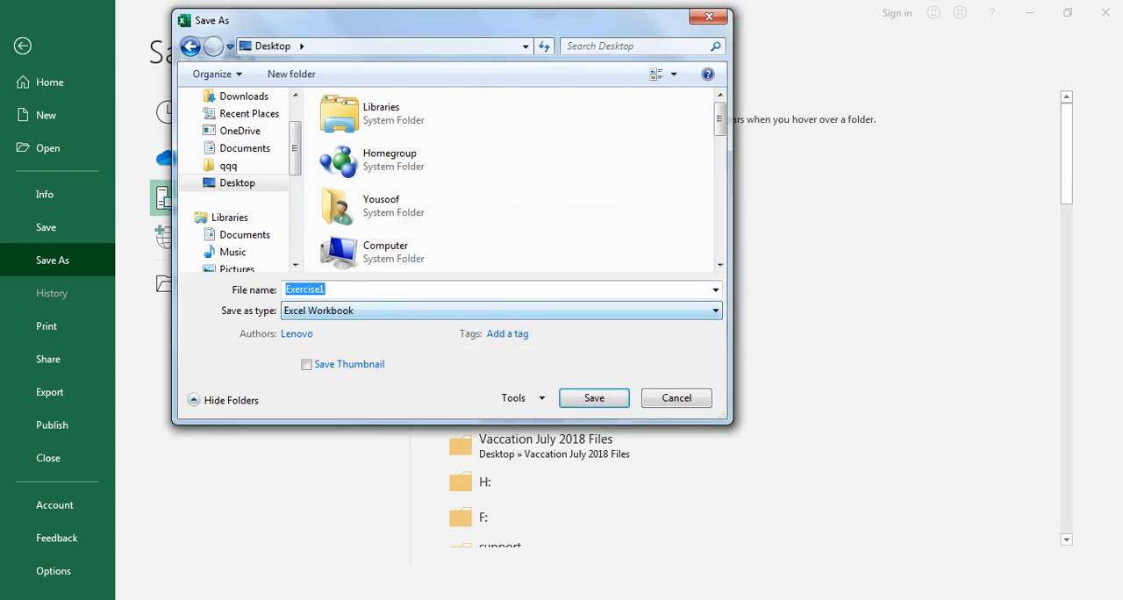
Step: Extend the file name to Exercise1N and save the workbook on the Desktop
{"action": "key", "text": "Right"}
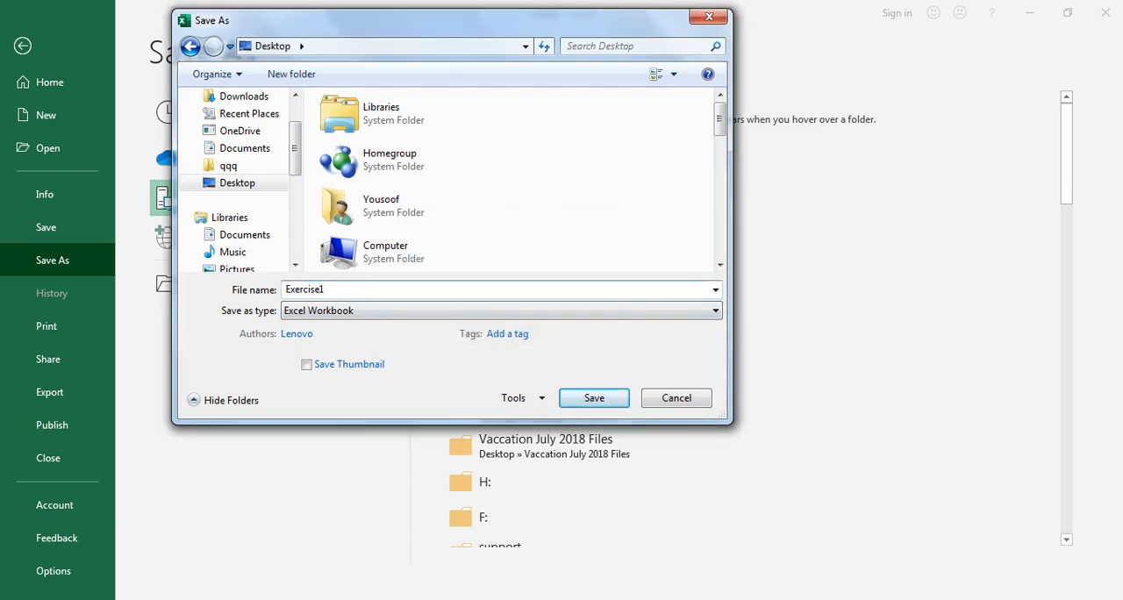
{"action": "type", "text": "N"}
{"action": "key", "text": "Return"}
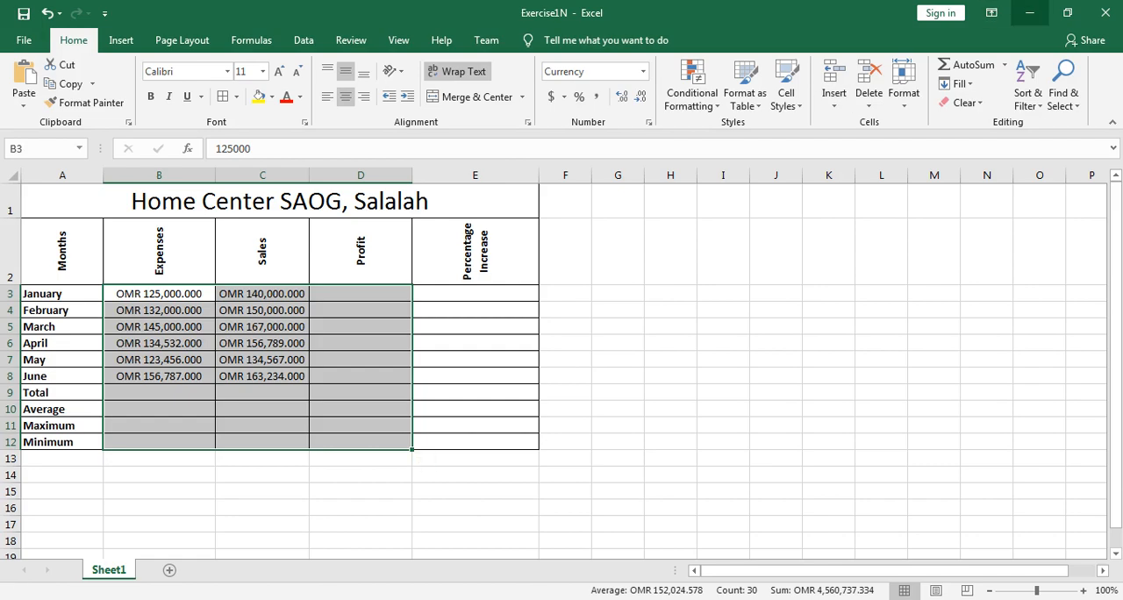
Step: Minimize Excel to show the desktop and reposition the Exercise1N file icon
{"action": "left_click", "coordinate": [1030, 12]}
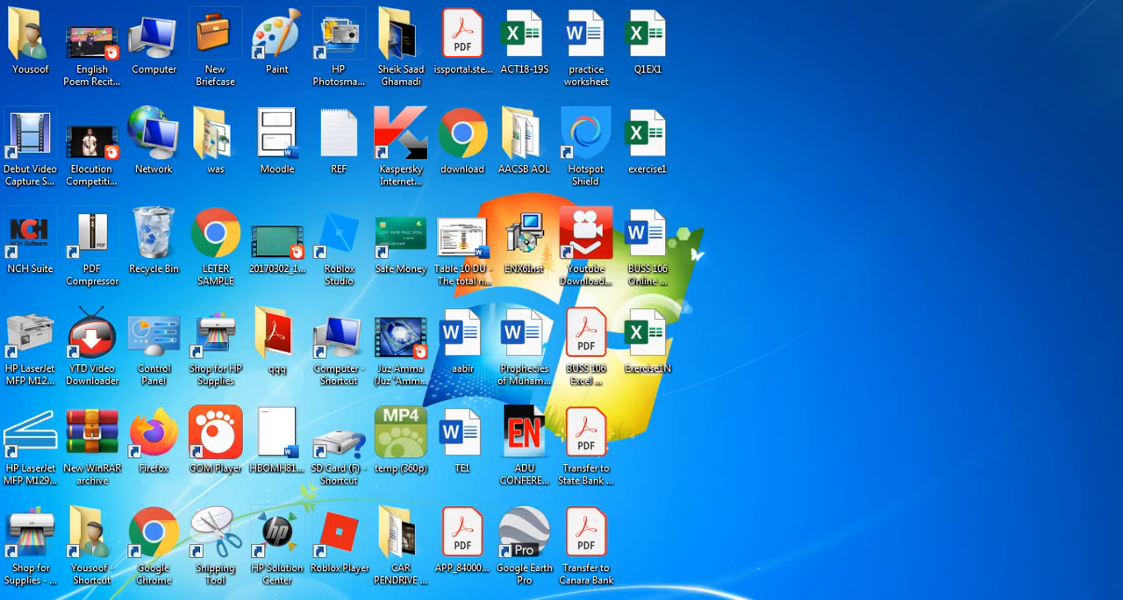
{"action": "left_click_drag", "start_coordinate": [646, 334], "coordinate": [842, 209]}
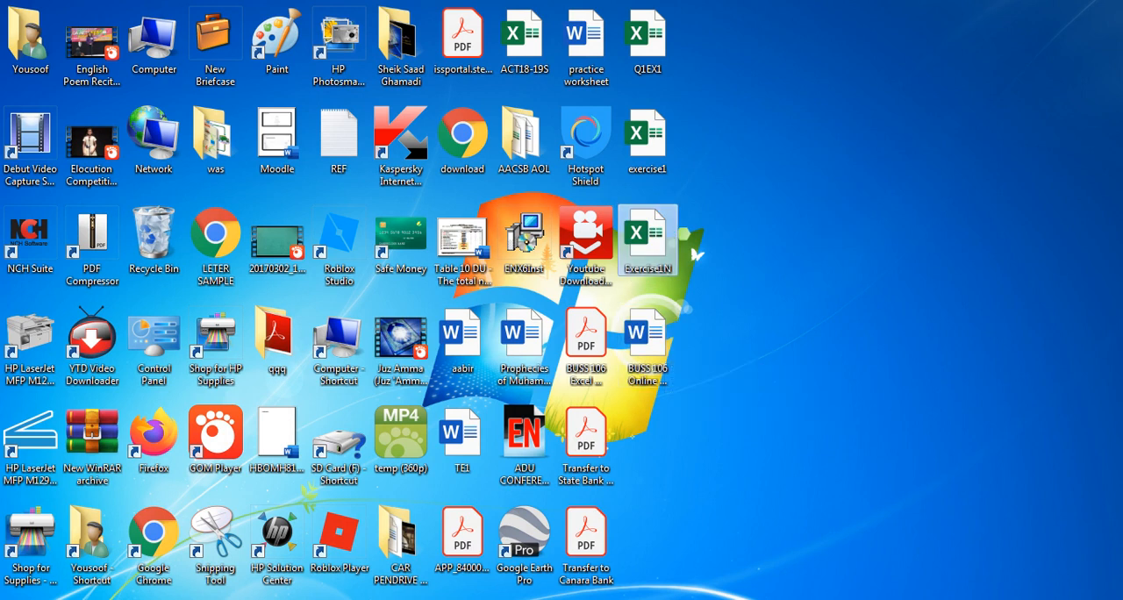
{"action": "left_click_drag", "start_coordinate": [647, 235], "coordinate": [741, 204]}
Step: Switch to the BUSS 106 Excel Modified Spring 2019-20 document in Word and highlight instructions 10 to 15 in yellow
{"action": "key", "text": "alt+Tab"}
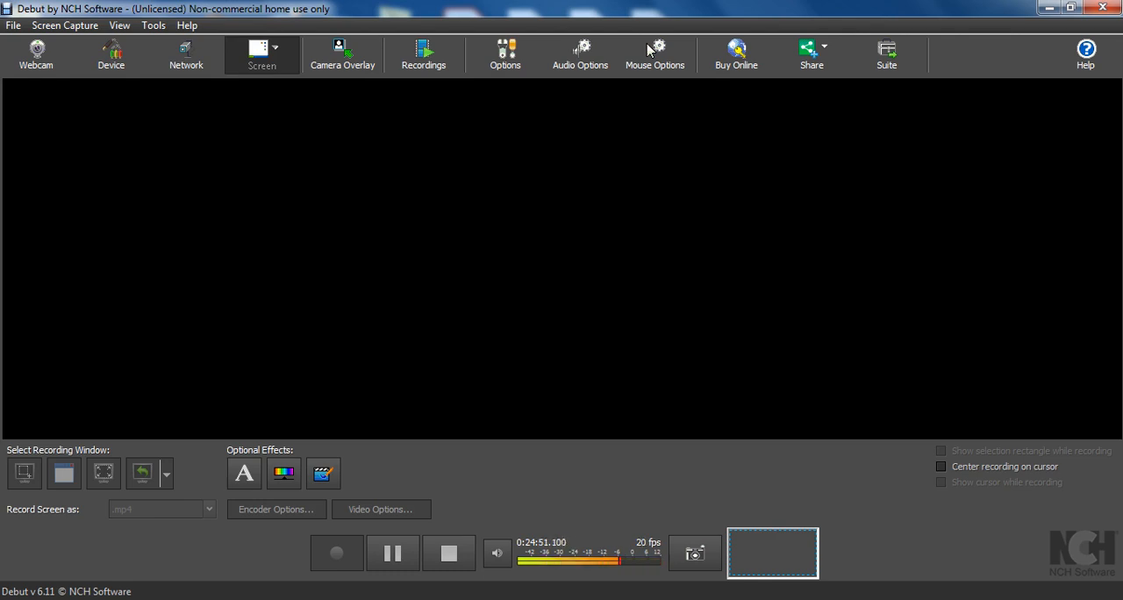
{"action": "left_click", "coordinate": [328, 599]}
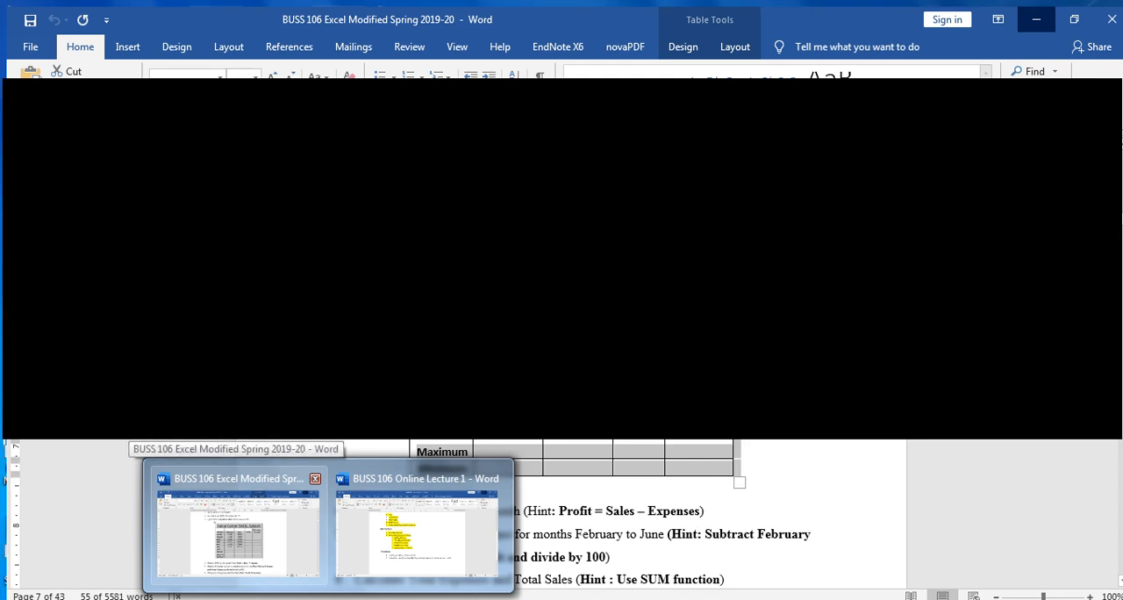
{"action": "left_click", "coordinate": [239, 526]}
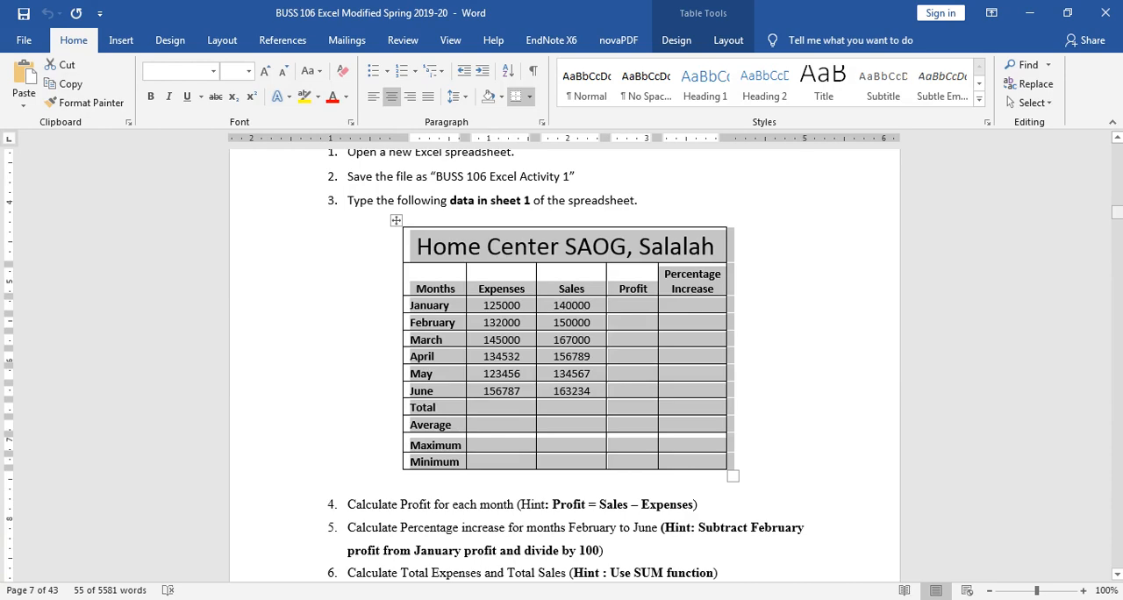
{"action": "left_click_drag", "start_coordinate": [1116, 211], "coordinate": [1117, 219]}
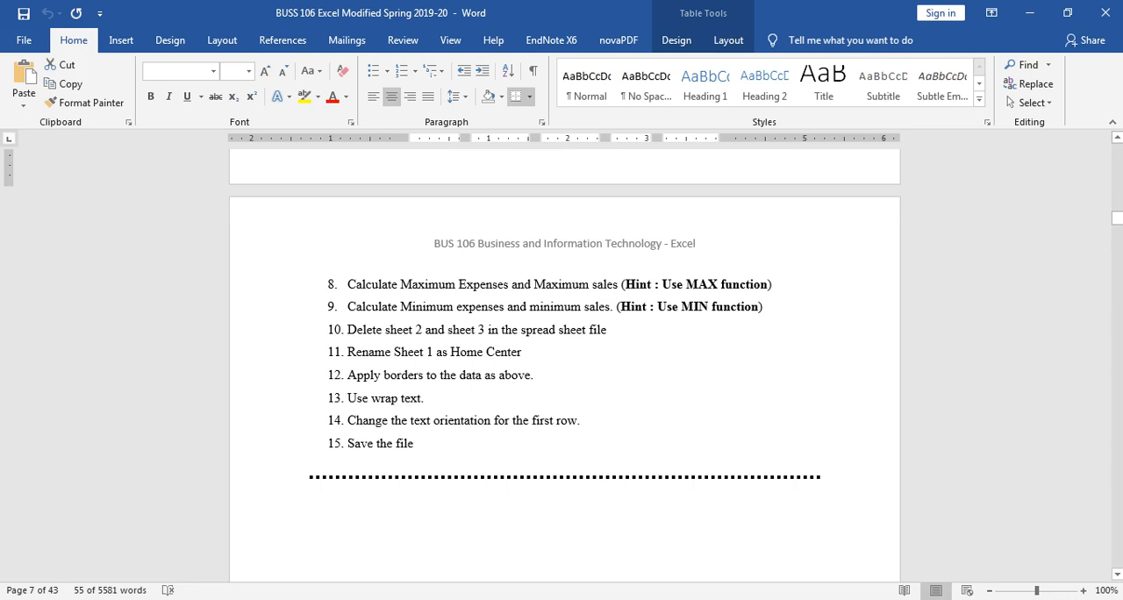
{"action": "left_click_drag", "start_coordinate": [347, 330], "coordinate": [566, 441]}
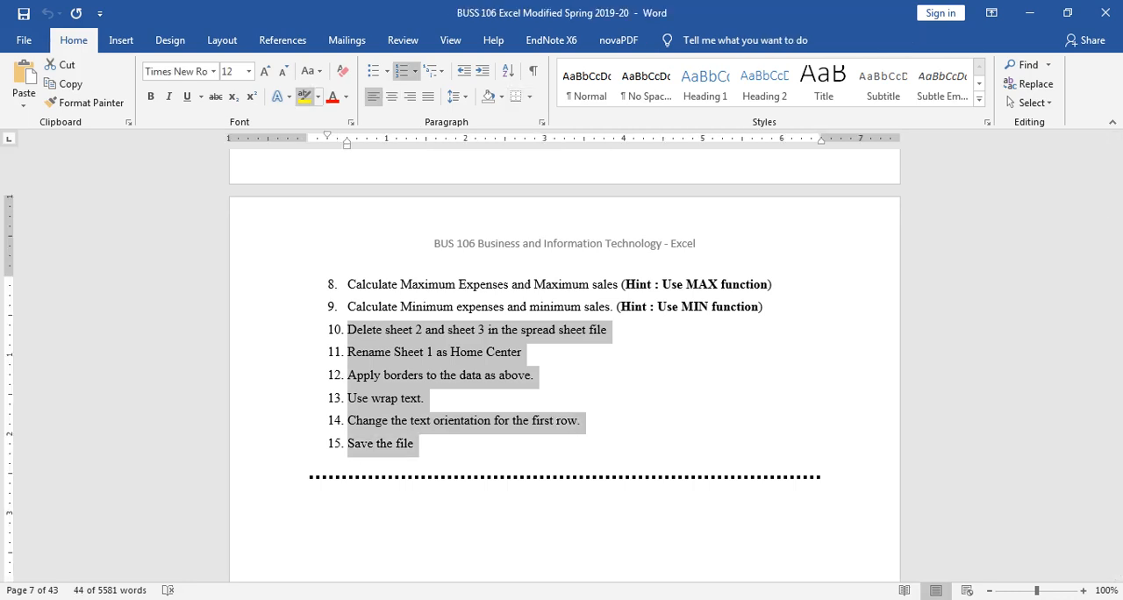
{"action": "left_click", "coordinate": [303, 96]}
{"action": "left_click_drag", "start_coordinate": [1117, 218], "coordinate": [1116, 214]}
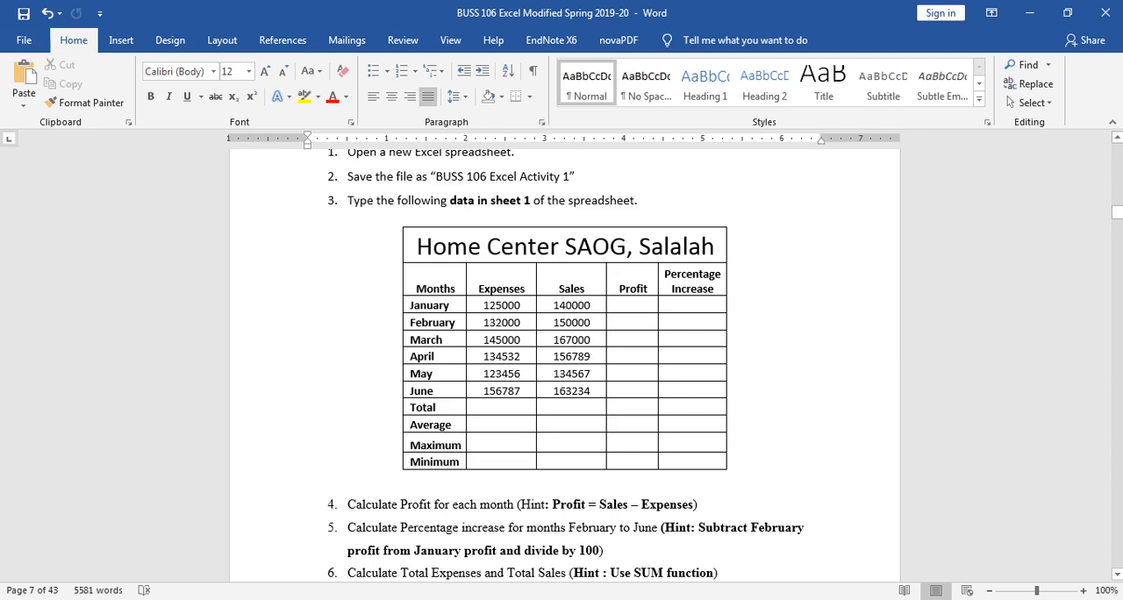
{"action": "mouse_move", "coordinate": [634, 599]}
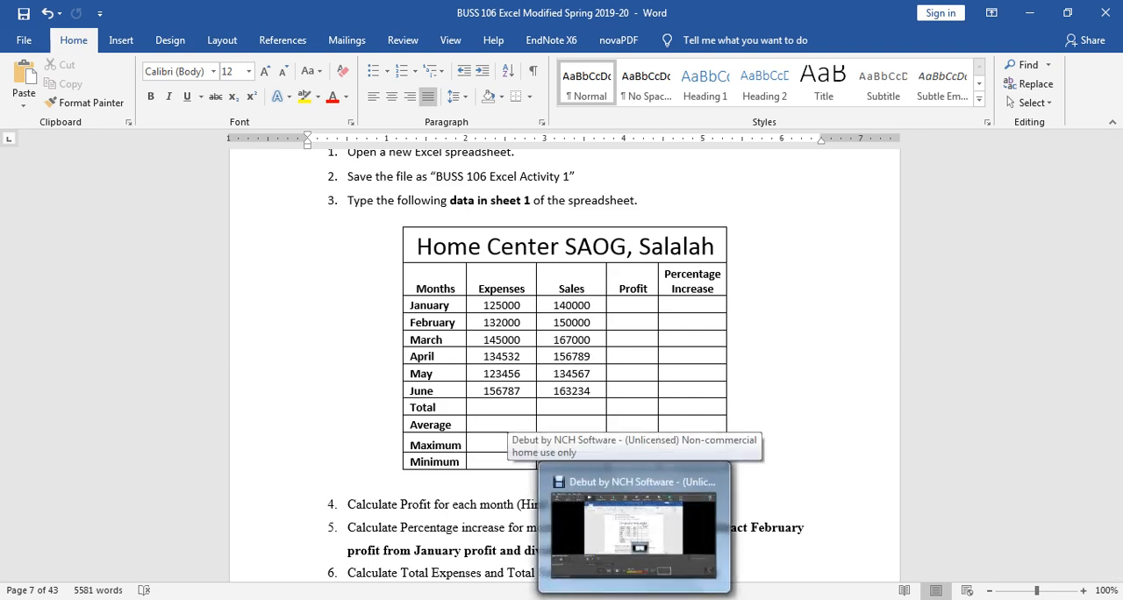
{"action": "left_click", "coordinate": [634, 570]}
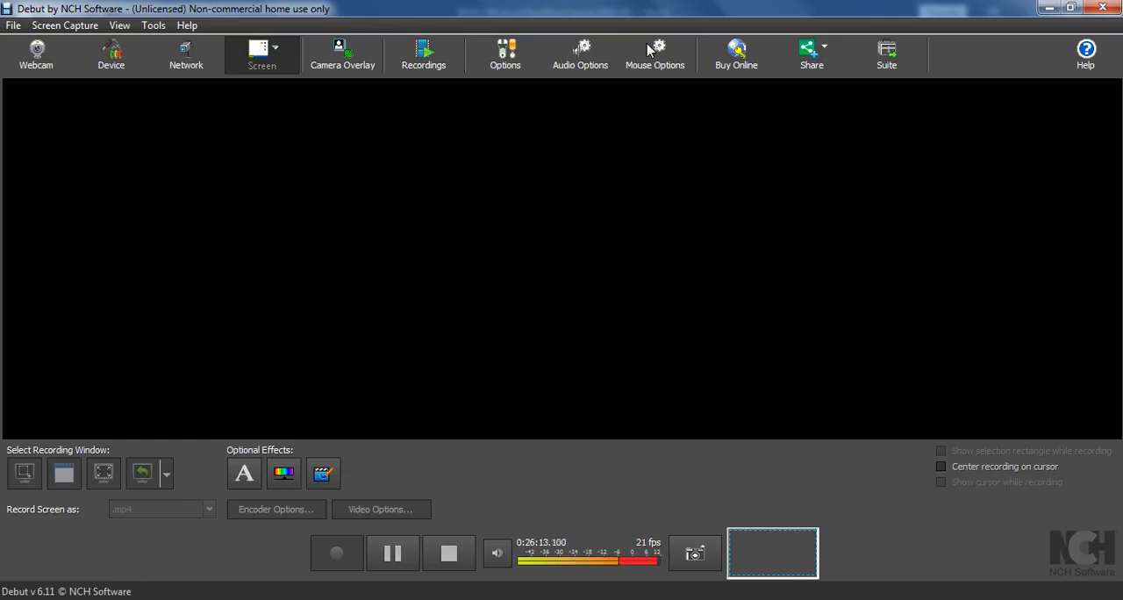